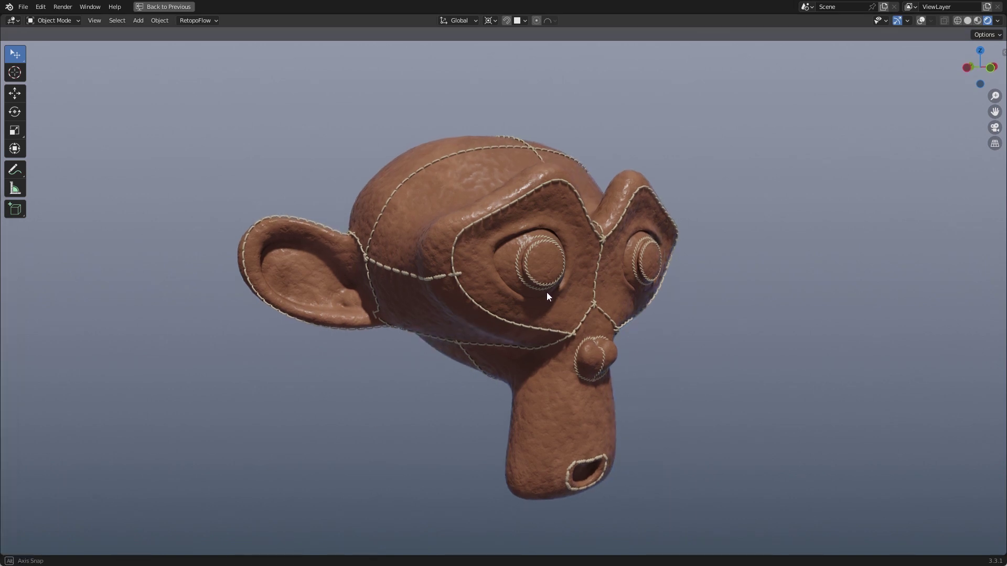
Step: Examine the finished seams on the monkey head from both sides and up close around the eyes and nose
{"action": "middle_click_drag", "start_coordinate": [562, 253], "coordinate": [557, 285]}
{"action": "scroll", "coordinate": [555, 281], "scroll_direction": "up", "scroll_amount": 6}
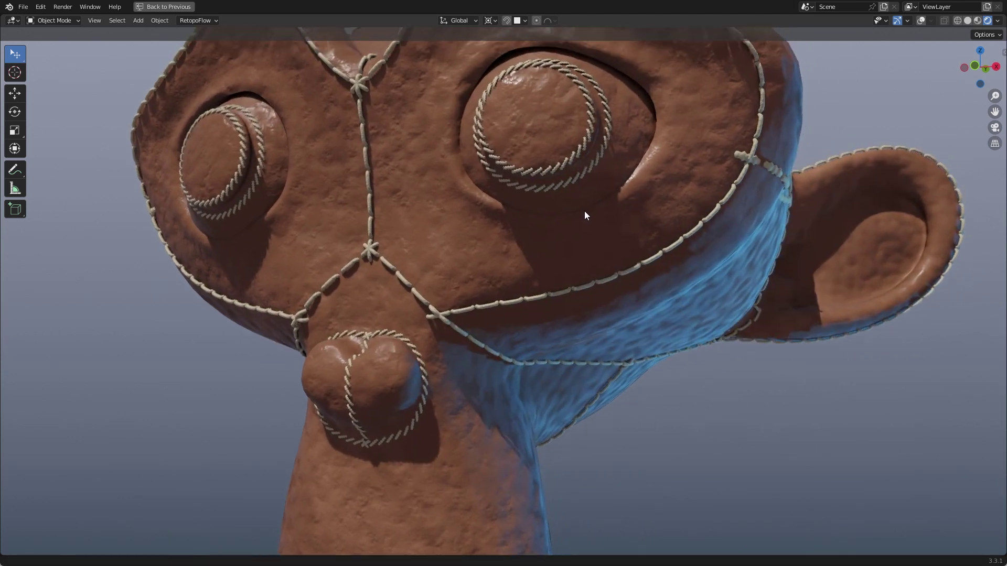
{"action": "middle_click_drag", "start_coordinate": [584, 210], "coordinate": [564, 397]}
{"action": "middle_click_drag", "start_coordinate": [499, 303], "coordinate": [572, 295]}
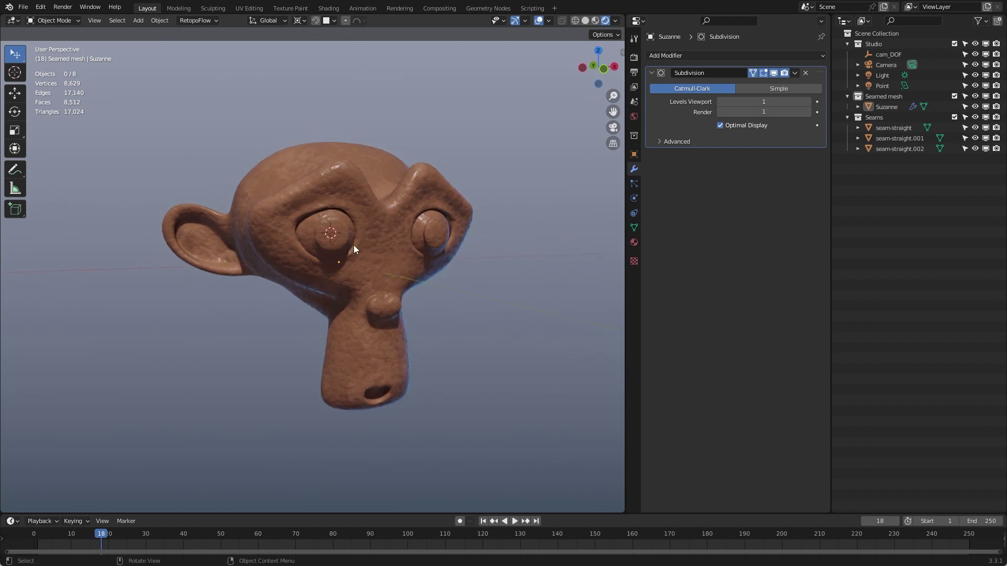
Step: Select the monkey head without seams and collapse its Subdivision modifier settings
{"action": "middle_click_drag", "start_coordinate": [354, 245], "coordinate": [394, 229]}
{"action": "left_click", "coordinate": [404, 224]}
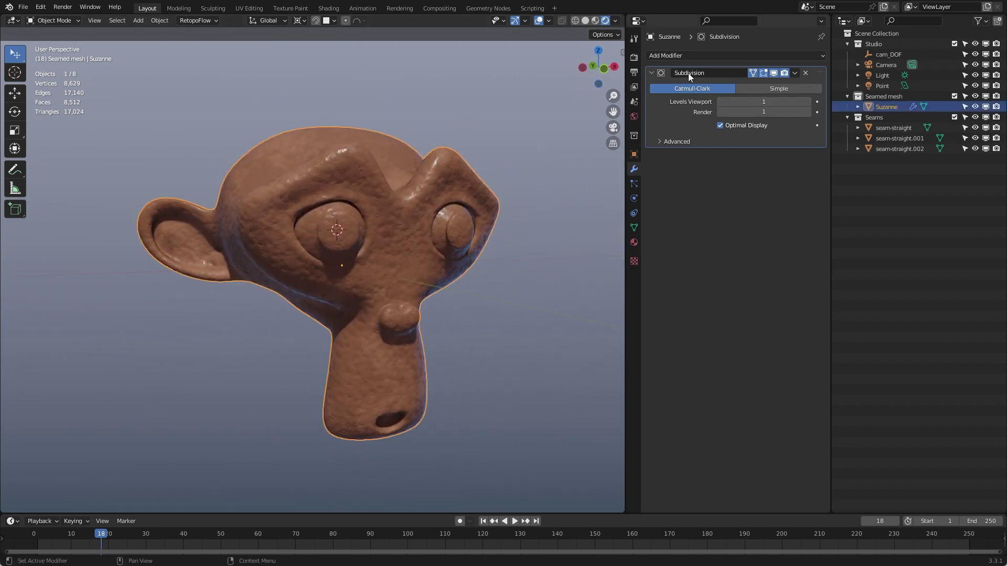
{"action": "key", "text": "Tab"}
{"action": "key", "text": "Tab"}
{"action": "left_click", "coordinate": [651, 72]}
Step: Inspect the monkey head's mesh in Edit Mode, selecting a short run of edges on the crown, and return to Object Mode
{"action": "middle_click_drag", "start_coordinate": [364, 215], "coordinate": [330, 214]}
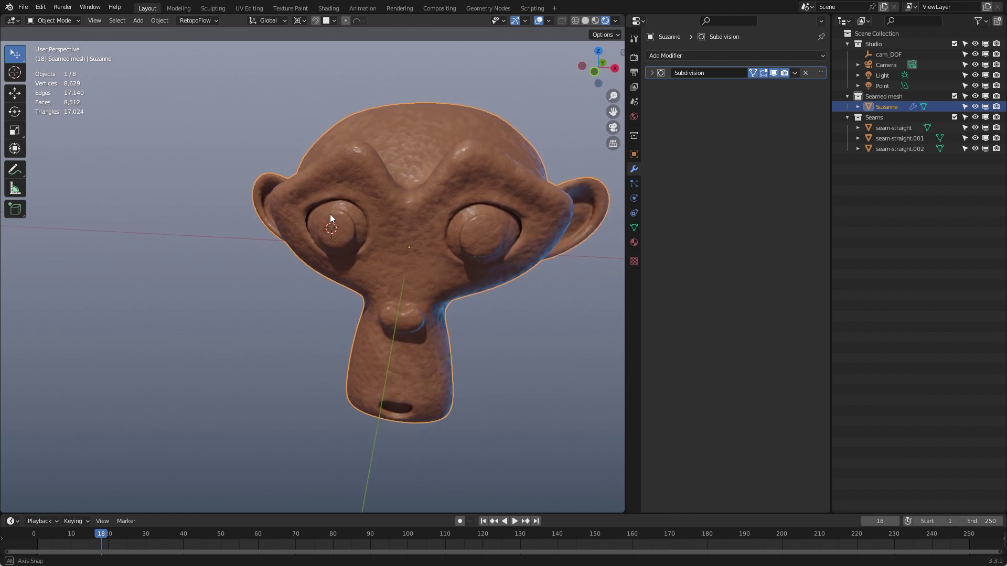
{"action": "middle_click_drag", "start_coordinate": [397, 192], "coordinate": [424, 194]}
{"action": "middle_click_drag", "start_coordinate": [380, 227], "coordinate": [378, 184]}
{"action": "key", "text": "Tab"}
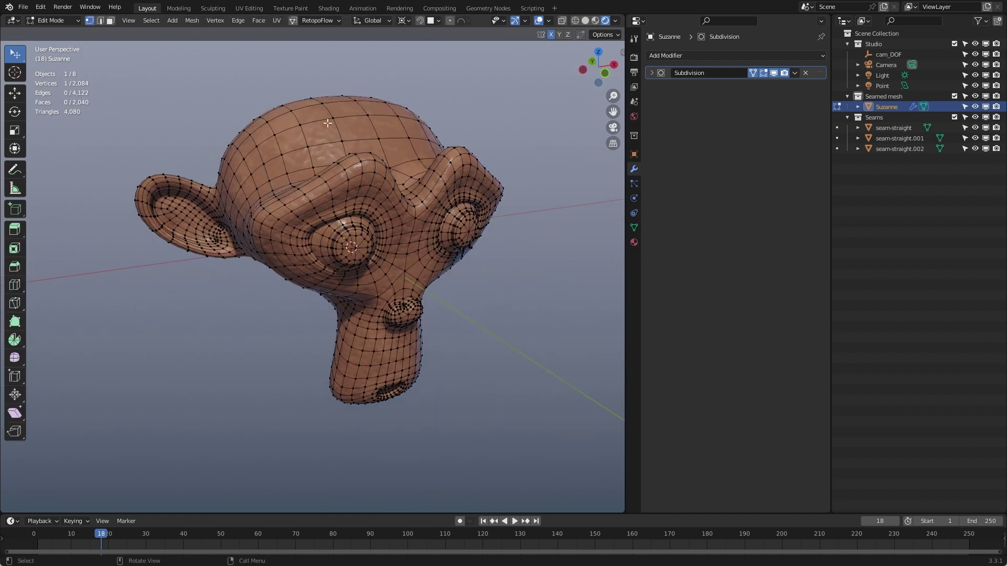
{"action": "key", "text": "2"}
{"action": "left_click", "coordinate": [300, 131], "text": "ctrl"}
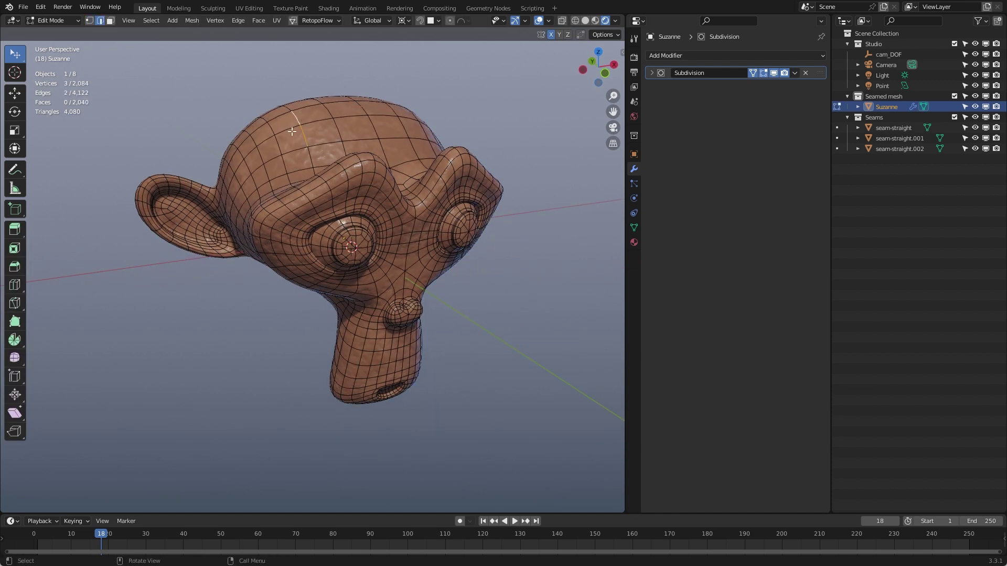
{"action": "key", "text": "Tab"}
{"action": "middle_click_drag", "start_coordinate": [358, 206], "coordinate": [347, 160]}
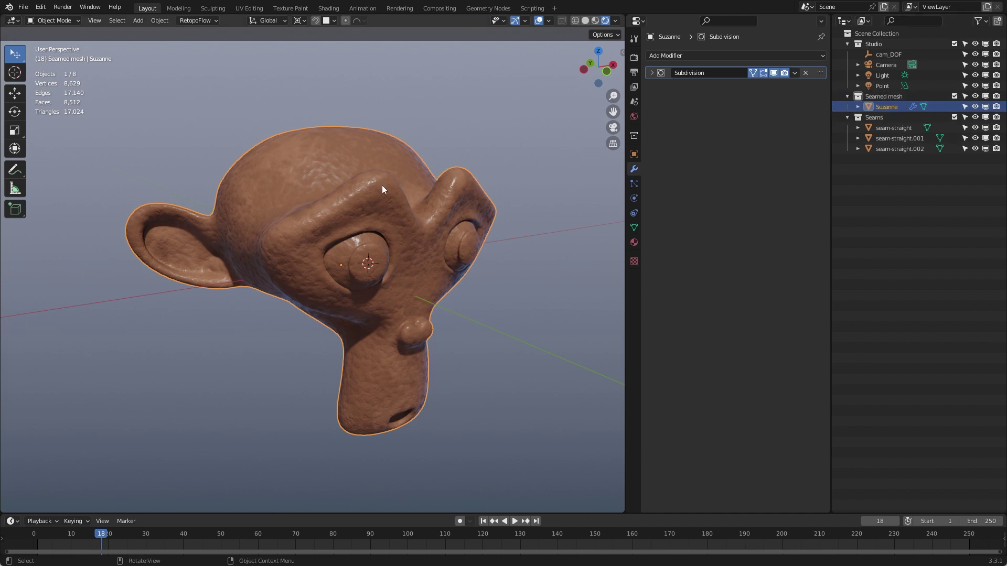
Step: Hide the Seamed mesh collection and examine the seam-straight stitch object in the Seams collection
{"action": "left_click", "coordinate": [975, 97]}
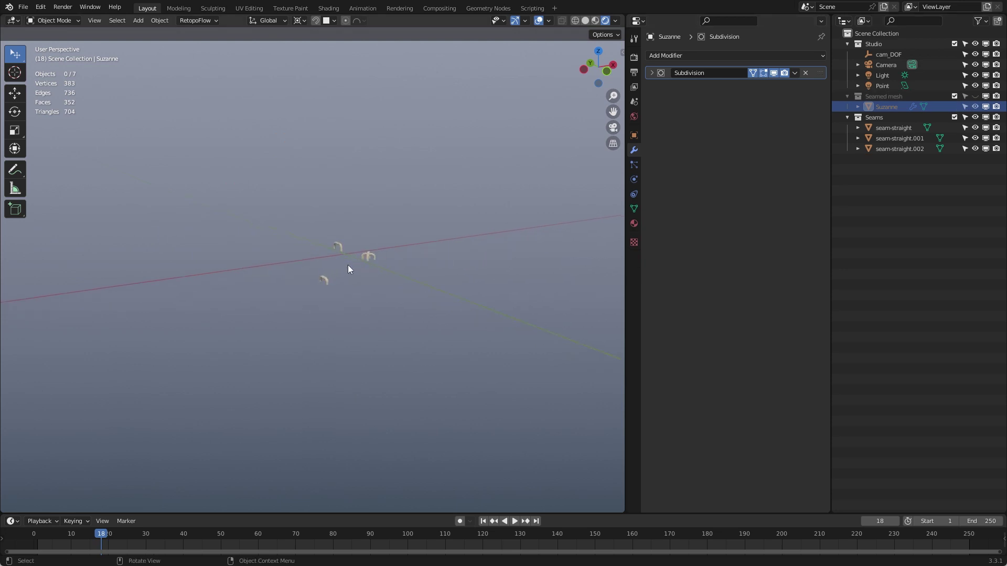
{"action": "scroll", "coordinate": [352, 251], "scroll_direction": "up", "scroll_amount": 2}
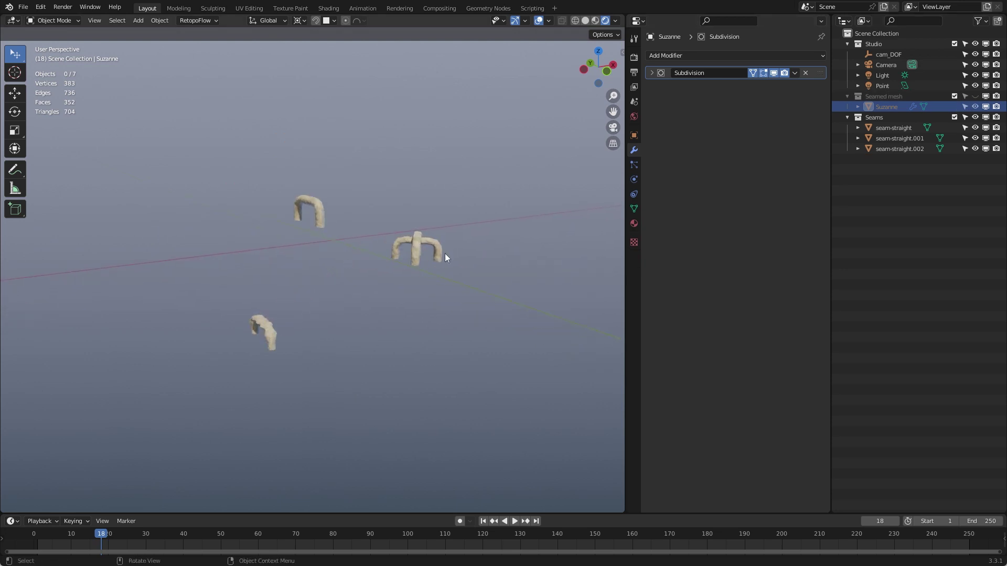
{"action": "left_click", "coordinate": [870, 118]}
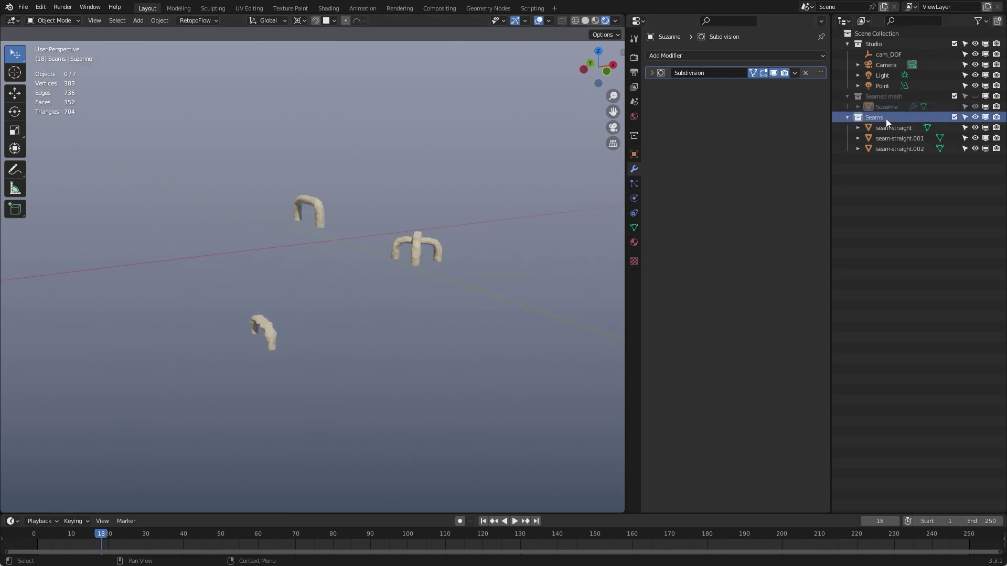
{"action": "middle_click_drag", "start_coordinate": [361, 253], "coordinate": [300, 202]}
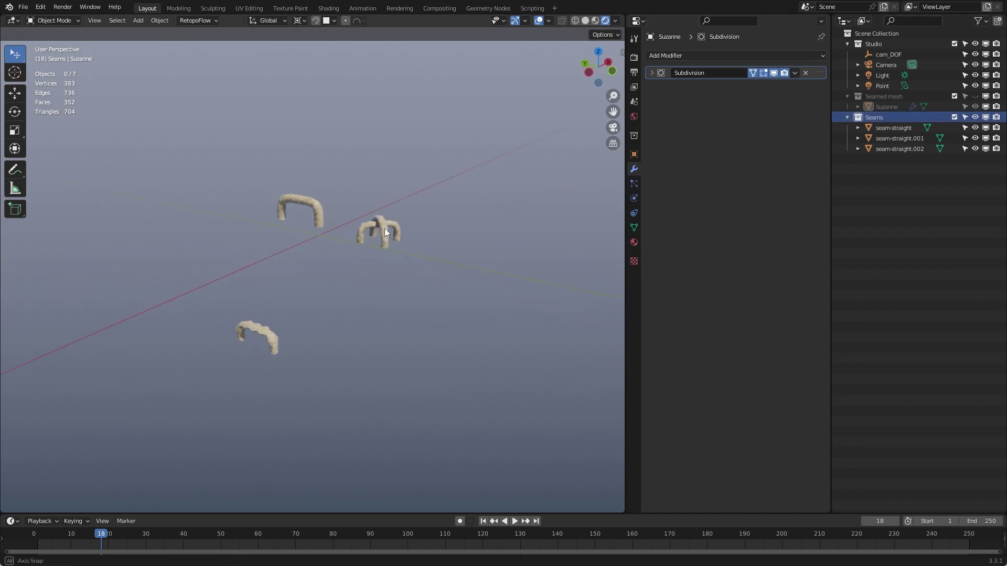
{"action": "middle_click_drag", "start_coordinate": [385, 231], "coordinate": [387, 227]}
{"action": "middle_click_drag", "start_coordinate": [287, 216], "coordinate": [295, 164]}
{"action": "left_click", "coordinate": [287, 174]}
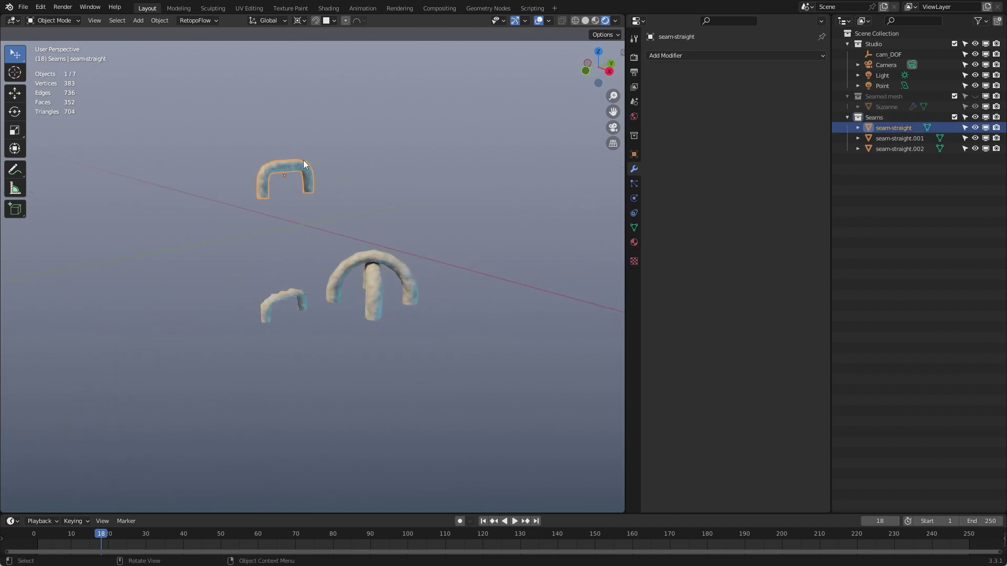
{"action": "middle_click_drag", "start_coordinate": [360, 263], "coordinate": [306, 203]}
{"action": "scroll", "coordinate": [282, 203], "scroll_direction": "down", "scroll_amount": 1}
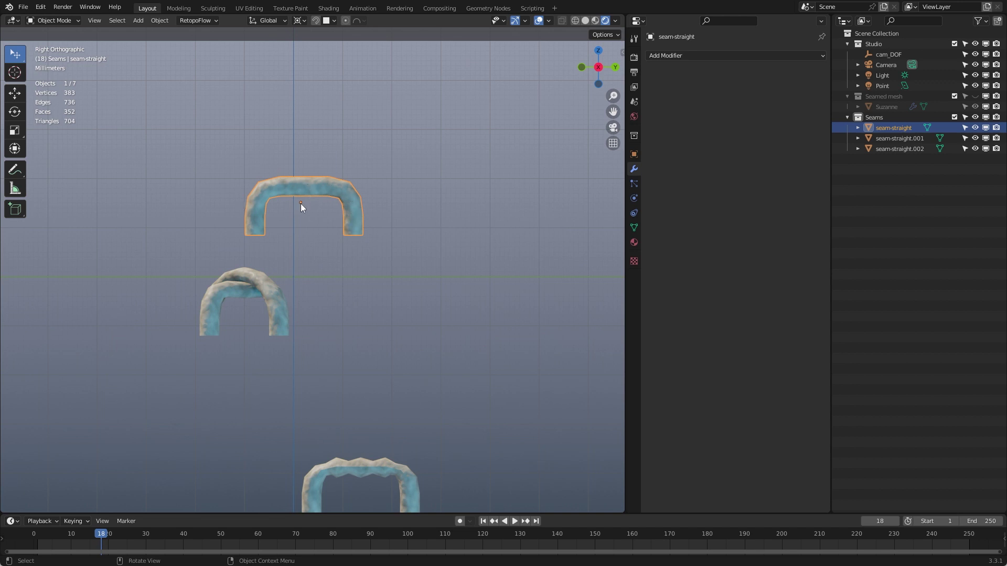
Step: Examine the crossed stitch seam-straight.001 and the wavy stitch seam-straight.002 from the side and in perspective
{"action": "left_click", "coordinate": [264, 291]}
{"action": "middle_click_drag", "start_coordinate": [228, 298], "coordinate": [240, 290], "text": "shift"}
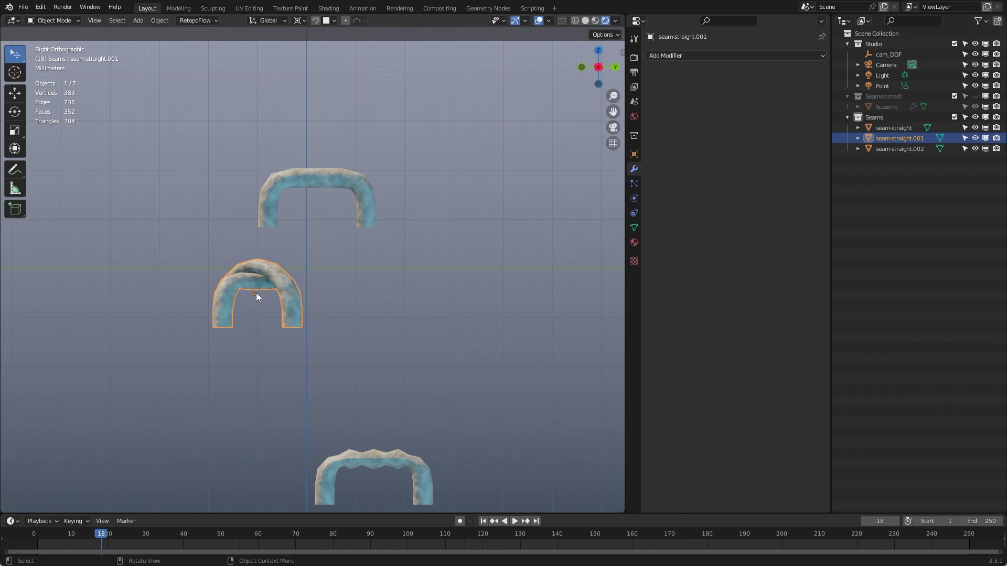
{"action": "middle_click_drag", "start_coordinate": [395, 397], "coordinate": [387, 325], "text": "shift"}
{"action": "left_click", "coordinate": [377, 387]}
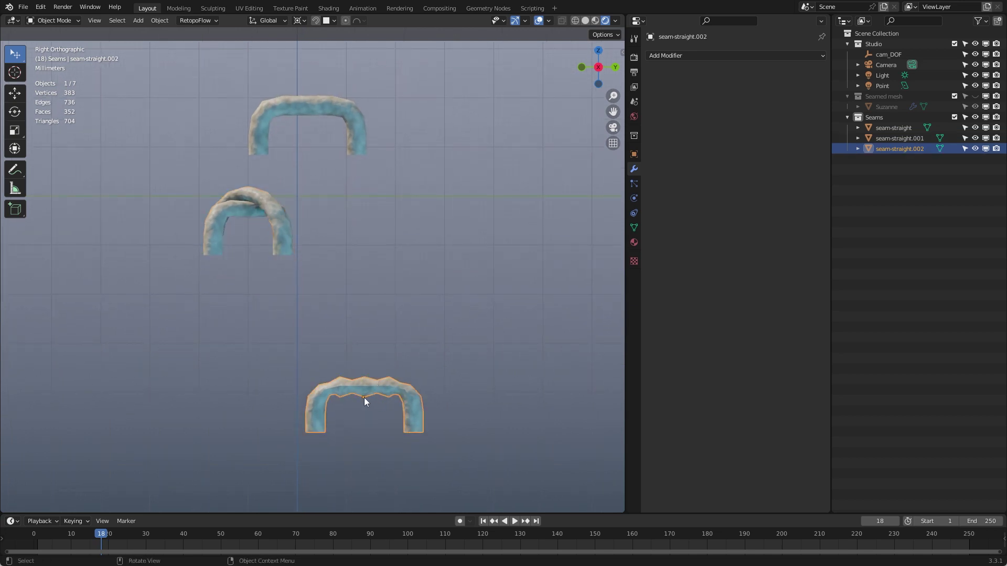
{"action": "middle_click_drag", "start_coordinate": [373, 391], "coordinate": [402, 354]}
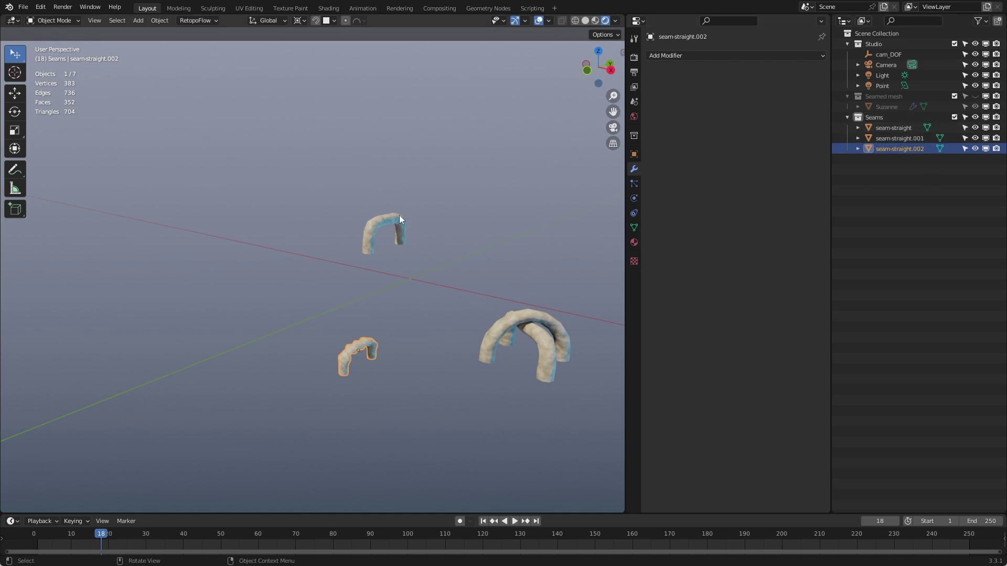
{"action": "middle_click_drag", "start_coordinate": [453, 263], "coordinate": [460, 258]}
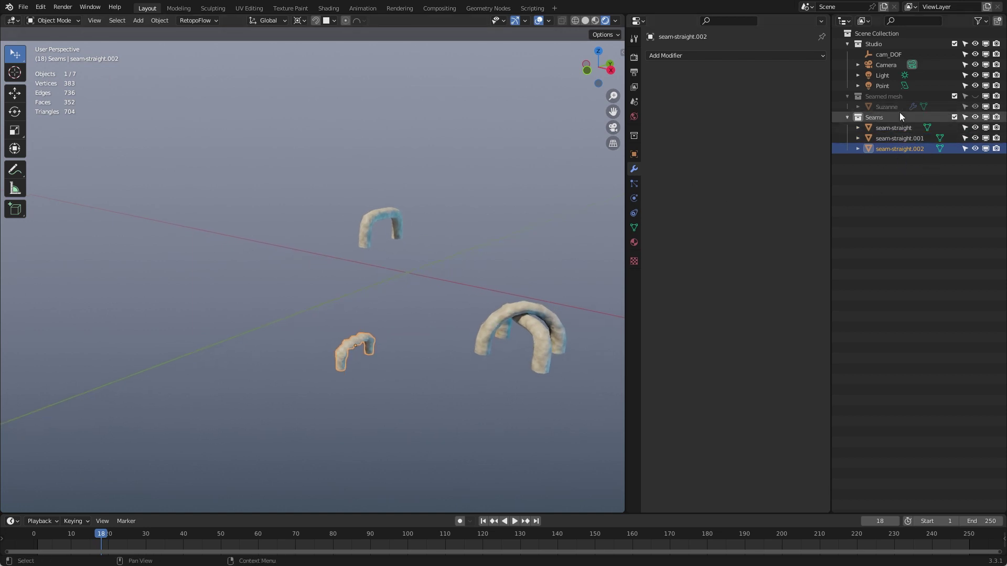
Step: Exclude the Seams collection from the view layer and make the Seamed mesh collection visible again
{"action": "left_click", "coordinate": [847, 117]}
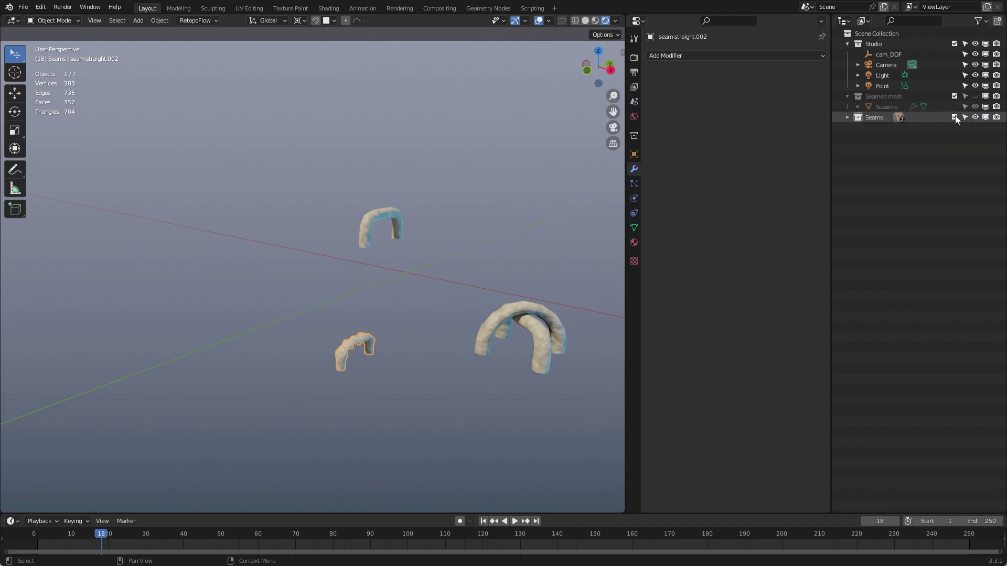
{"action": "left_click", "coordinate": [954, 118]}
{"action": "left_click", "coordinate": [974, 97]}
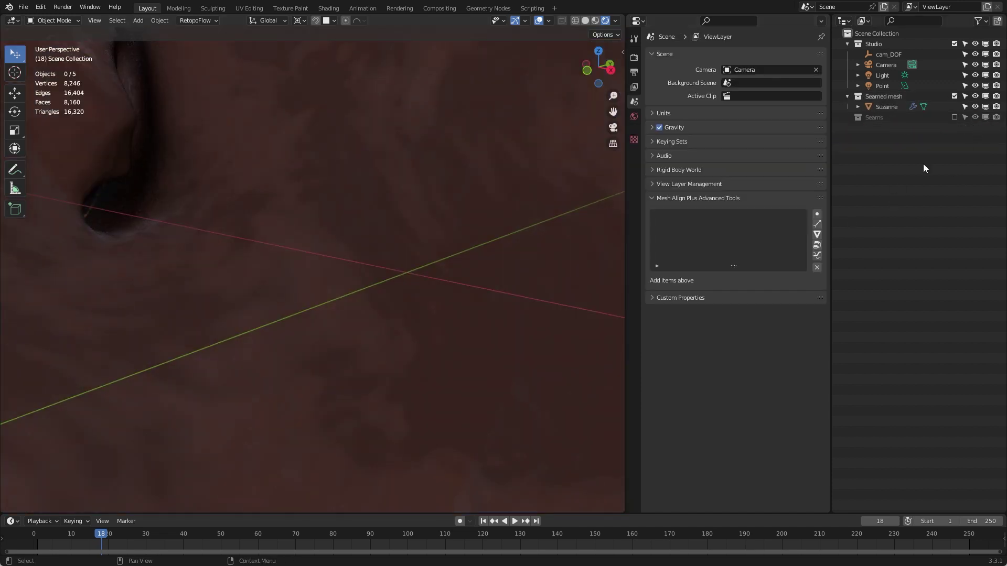
{"action": "left_click", "coordinate": [902, 118]}
Step: Add a Geometry Nodes modifier to the monkey head and assign it the cw-mesh-autoseams node group
{"action": "scroll", "coordinate": [427, 237], "scroll_direction": "down", "scroll_amount": 10}
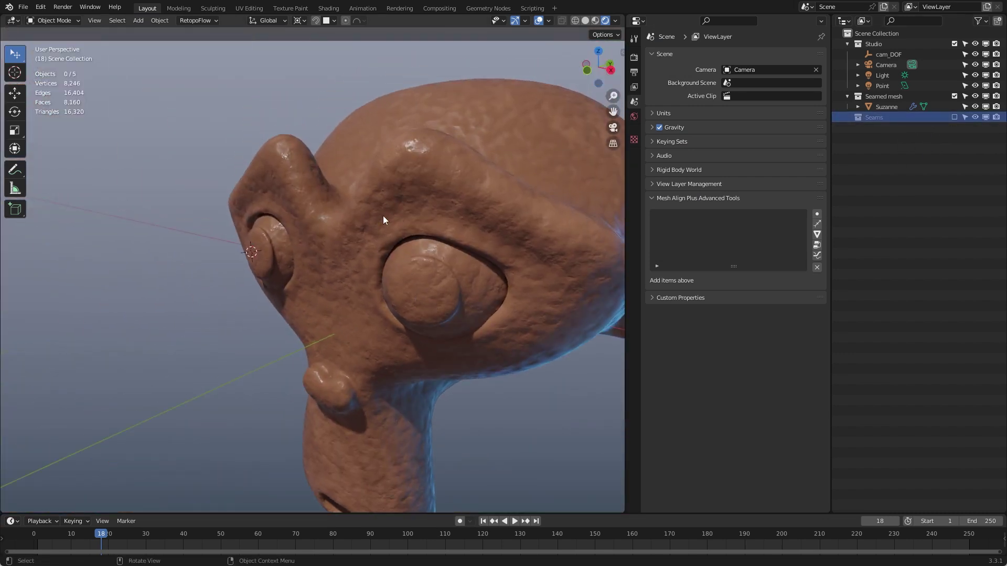
{"action": "middle_click_drag", "start_coordinate": [382, 215], "coordinate": [460, 345]}
{"action": "left_click", "coordinate": [423, 186]}
{"action": "middle_click_drag", "start_coordinate": [591, 210], "coordinate": [517, 159]}
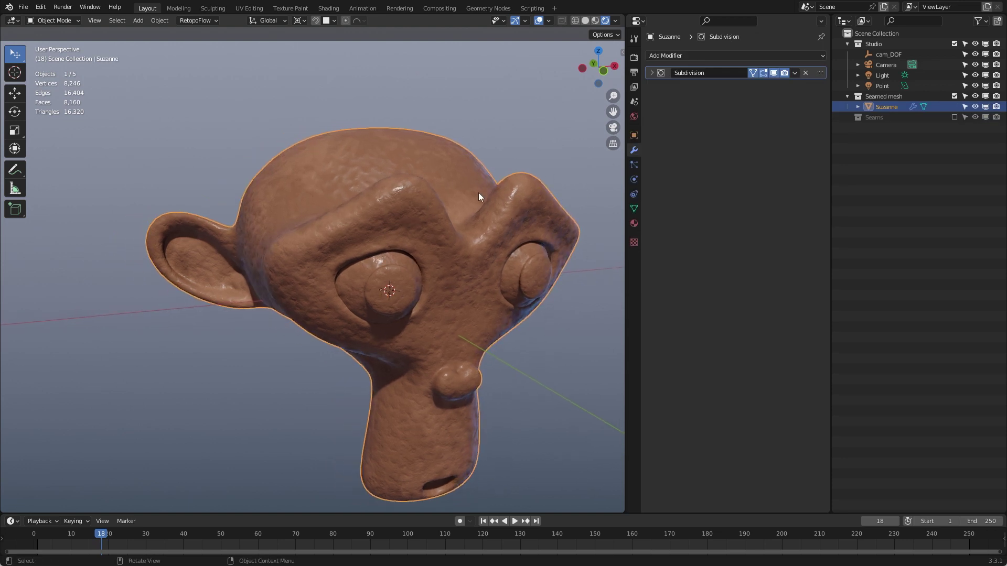
{"action": "left_click", "coordinate": [24, 7]}
{"action": "left_click", "coordinate": [687, 55]}
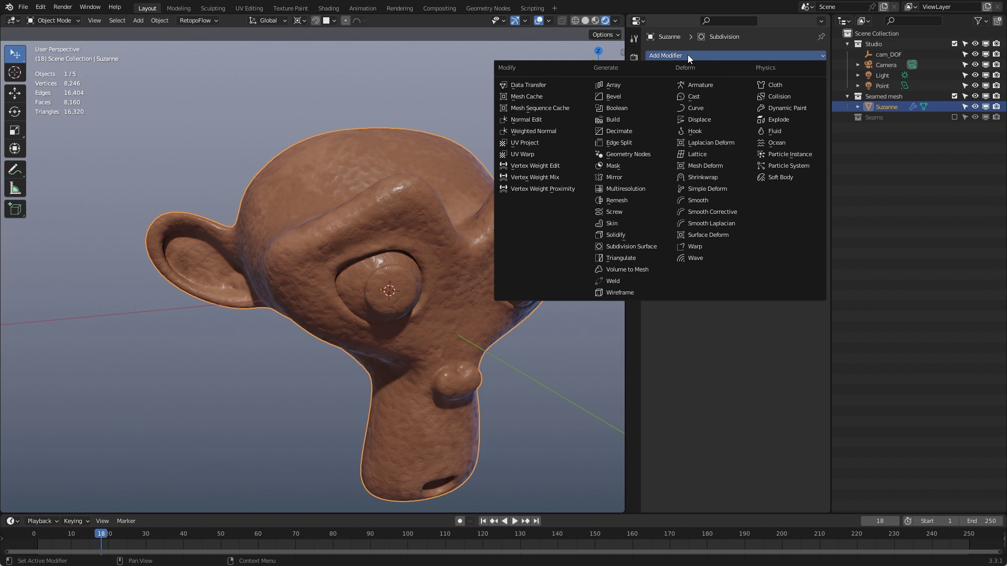
{"action": "left_click", "coordinate": [647, 154]}
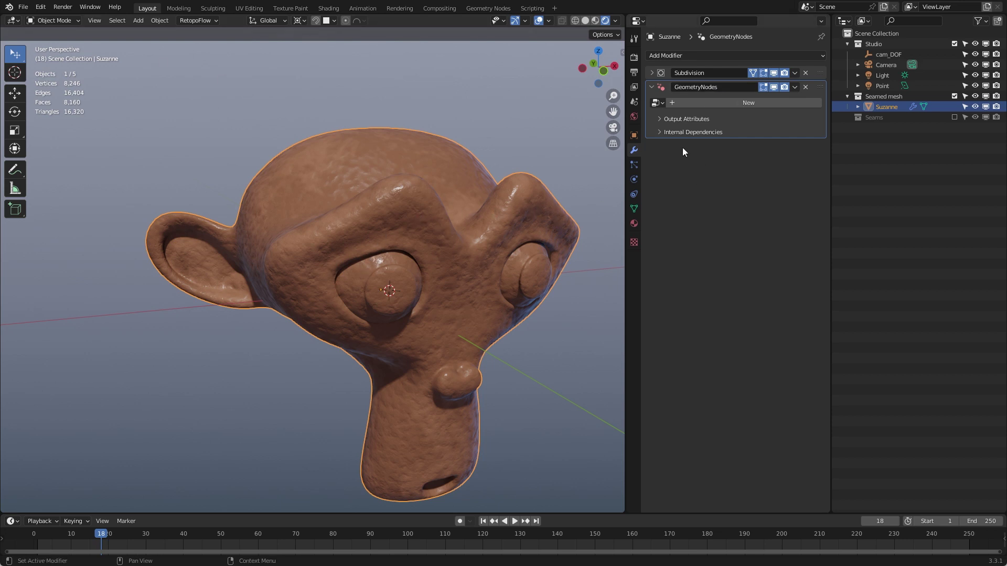
{"action": "left_click", "coordinate": [659, 103]}
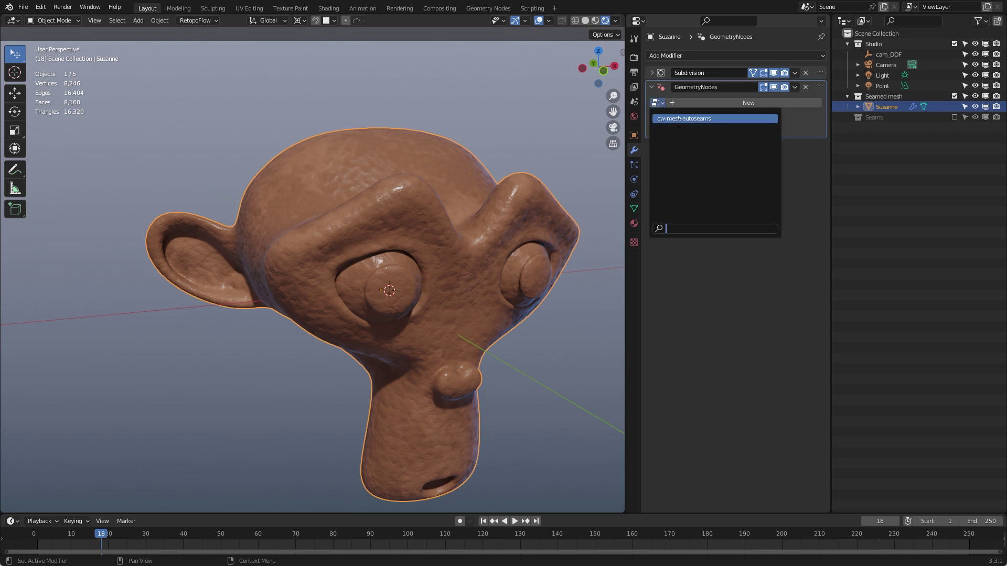
{"action": "left_click", "coordinate": [704, 119]}
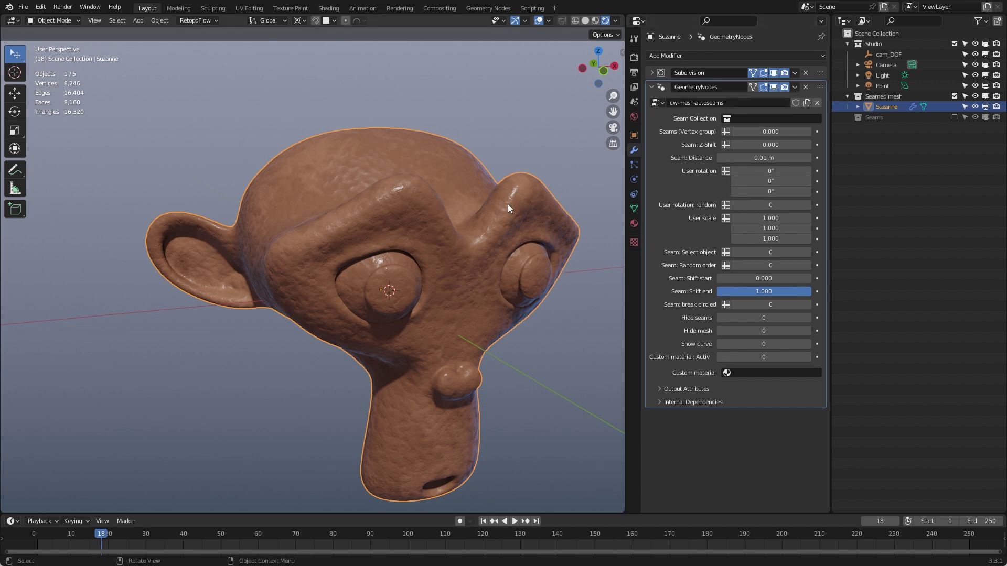
Step: Set the Seam Collection of the cw-mesh-autoseams modifier to Seams
{"action": "middle_click_drag", "start_coordinate": [434, 199], "coordinate": [372, 174]}
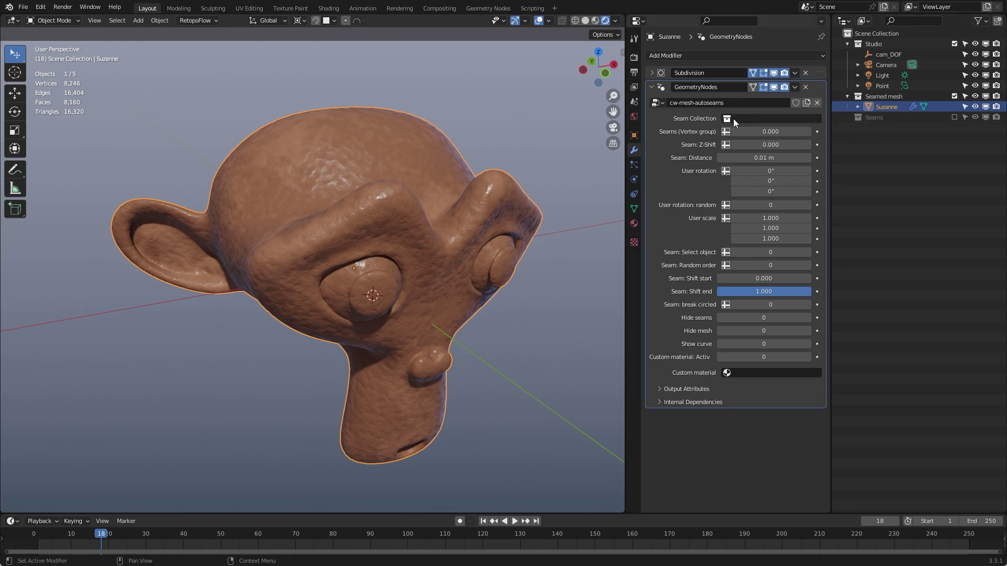
{"action": "left_click", "coordinate": [751, 119]}
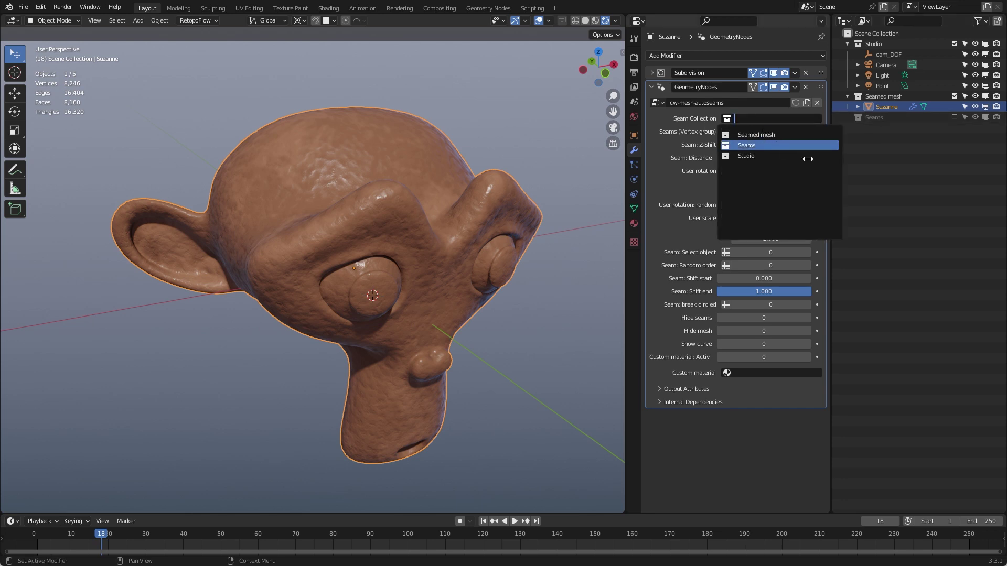
{"action": "left_click", "coordinate": [775, 146]}
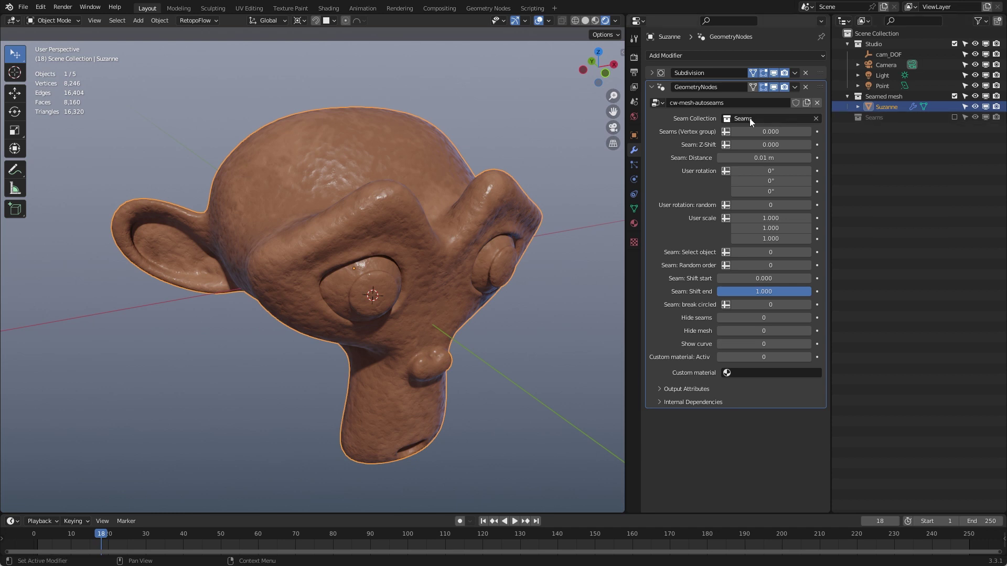
Step: Review the monkey mesh's vertex groups and the input settings of the GeometryNodes modifier
{"action": "mouse_move", "coordinate": [377, 172]}
{"action": "middle_mouse_down"}
{"action": "mouse_move", "coordinate": [457, 169]}
{"action": "mouse_move", "coordinate": [363, 175]}
{"action": "mouse_move", "coordinate": [345, 201]}
{"action": "mouse_move", "coordinate": [282, 174]}
{"action": "mouse_move", "coordinate": [385, 190]}
{"action": "mouse_move", "coordinate": [387, 173]}
{"action": "middle_mouse_up"}
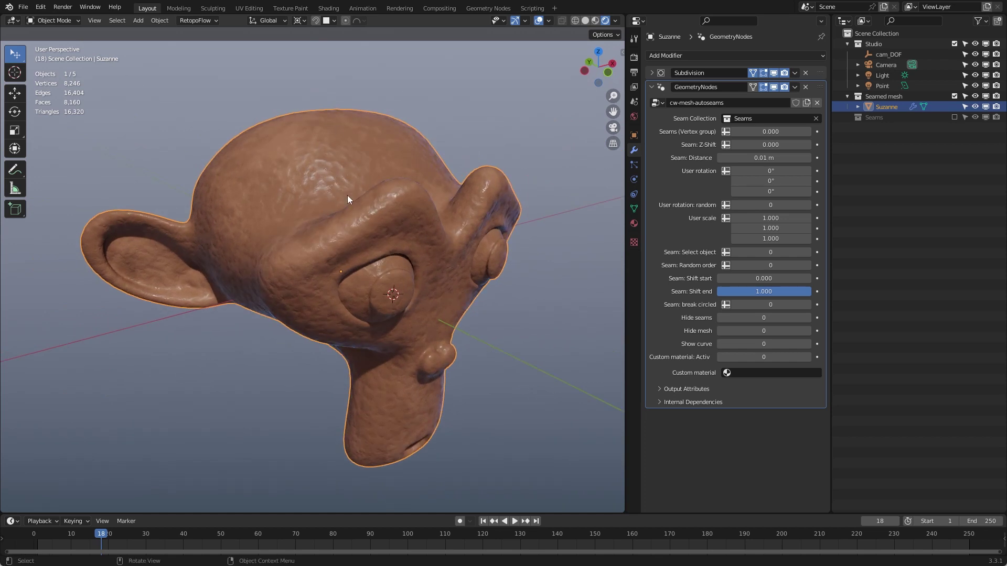
{"action": "middle_click_drag", "start_coordinate": [339, 155], "coordinate": [326, 175]}
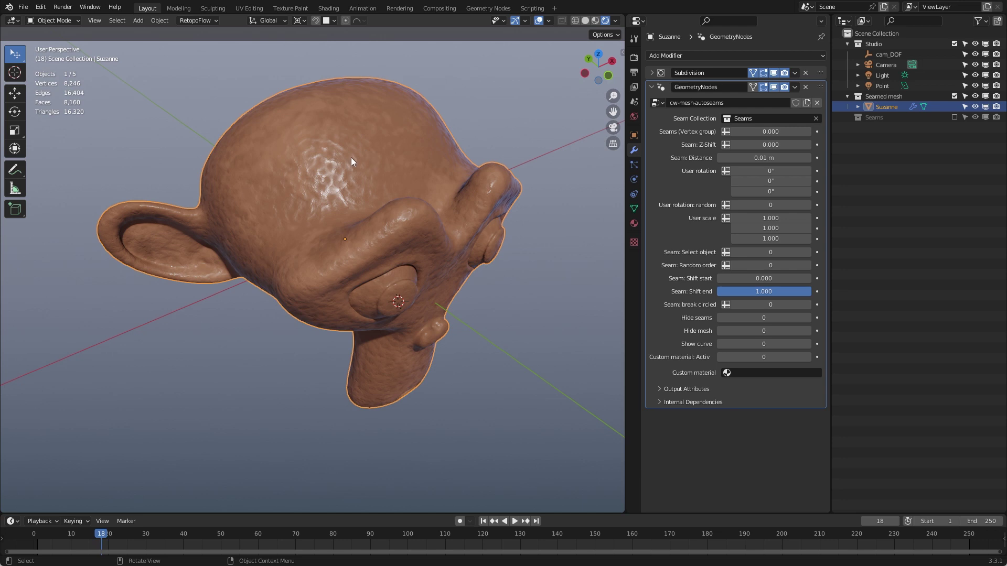
{"action": "middle_click_drag", "start_coordinate": [398, 178], "coordinate": [353, 168], "text": "shift"}
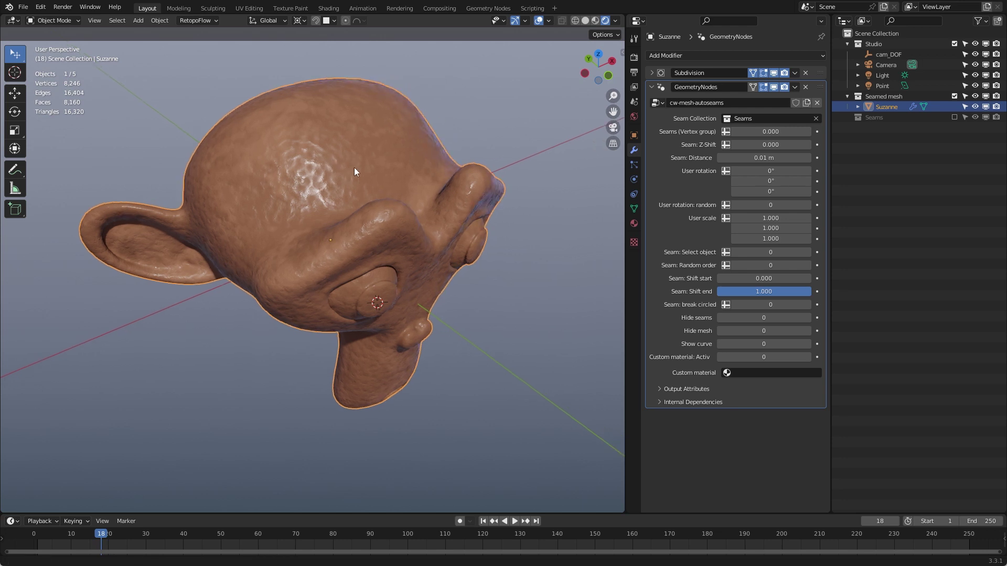
{"action": "left_click", "coordinate": [633, 209]}
{"action": "middle_click_drag", "start_coordinate": [351, 169], "coordinate": [446, 158]}
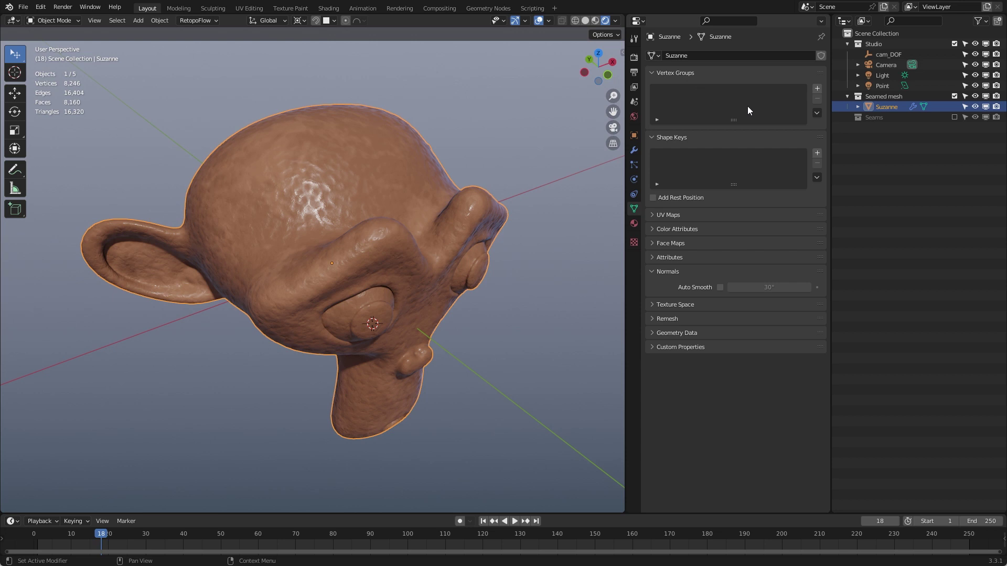
{"action": "left_click", "coordinate": [633, 150]}
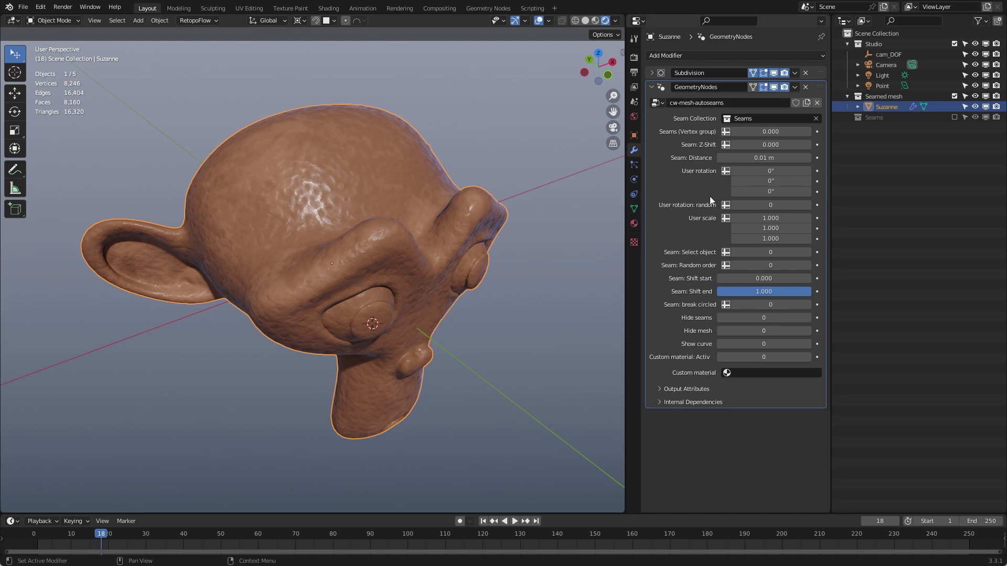
{"action": "left_click", "coordinate": [649, 88]}
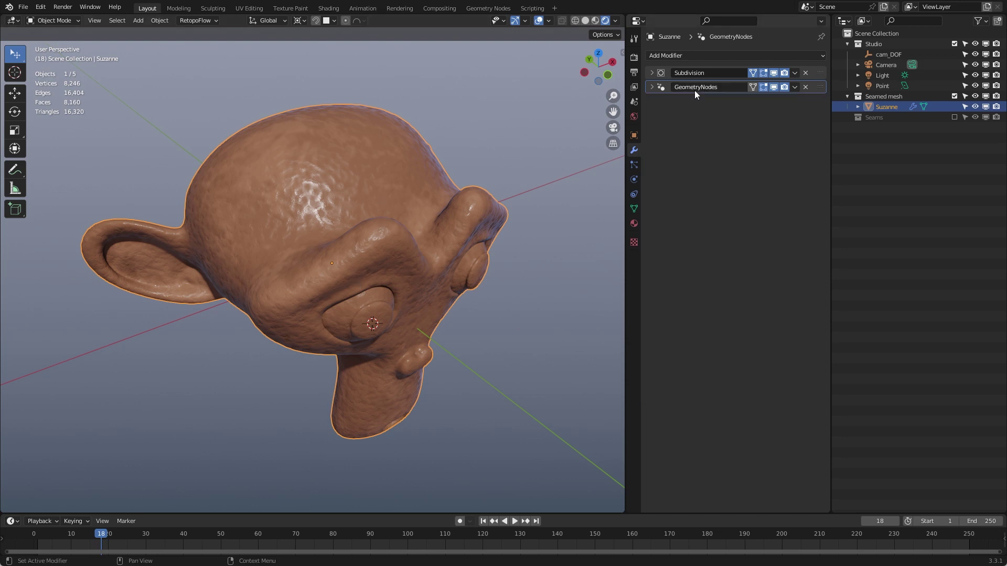
{"action": "left_click", "coordinate": [653, 87]}
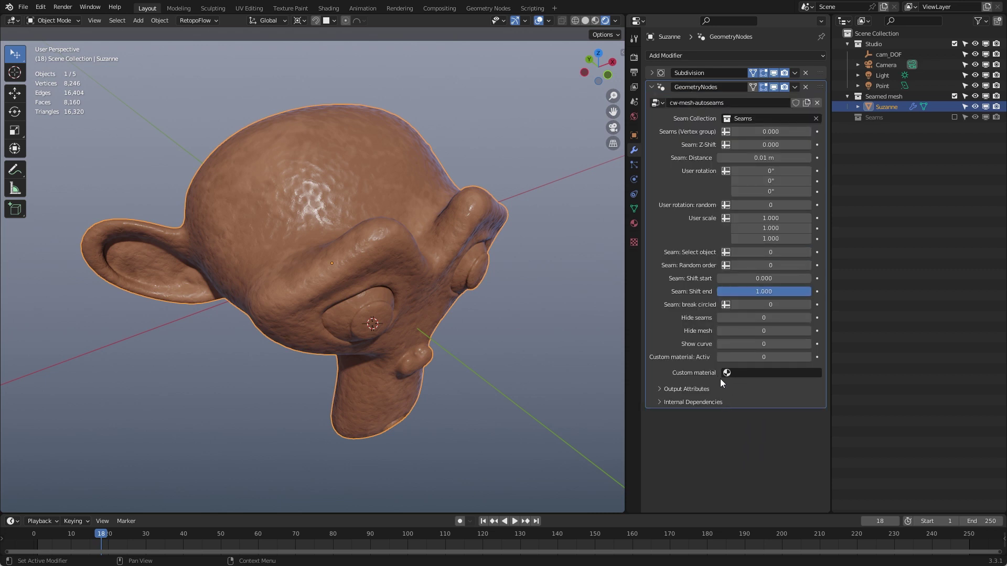
Step: Put the monkey head in Edit Mode and select the edge loop running over the brow, around the cheek and down to the chin
{"action": "left_click", "coordinate": [634, 208]}
{"action": "key", "text": "Tab"}
{"action": "middle_click_drag", "start_coordinate": [366, 180], "coordinate": [363, 201]}
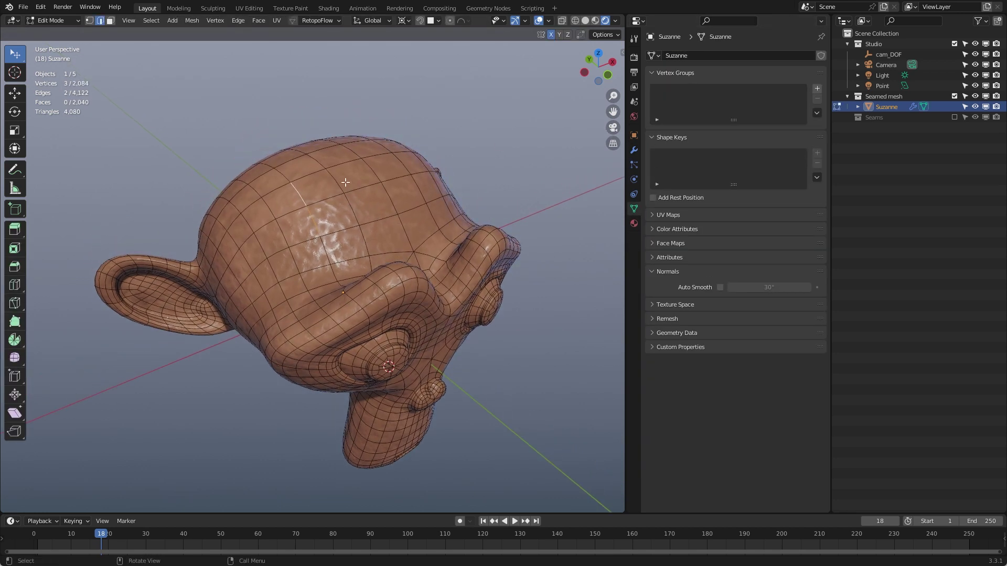
{"action": "left_click", "coordinate": [396, 289]}
{"action": "left_click", "coordinate": [395, 288], "text": "alt"}
{"action": "middle_click_drag", "start_coordinate": [396, 289], "coordinate": [597, 228]}
{"action": "middle_click_drag", "start_coordinate": [509, 217], "coordinate": [442, 149]}
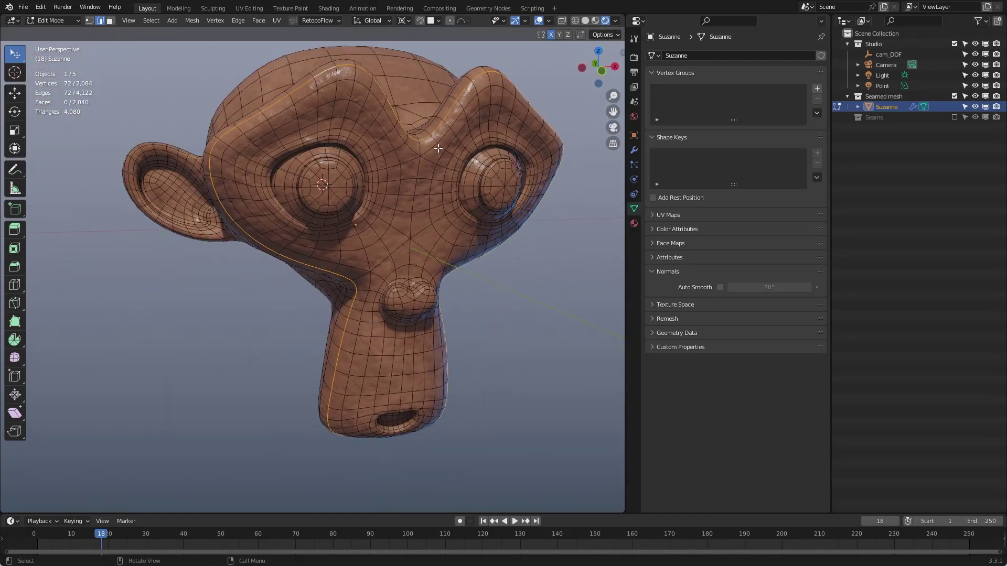
Step: Add a vertex group to the monkey mesh and name it circled seam
{"action": "left_click", "coordinate": [817, 89]}
{"action": "double_click", "coordinate": [676, 92]}
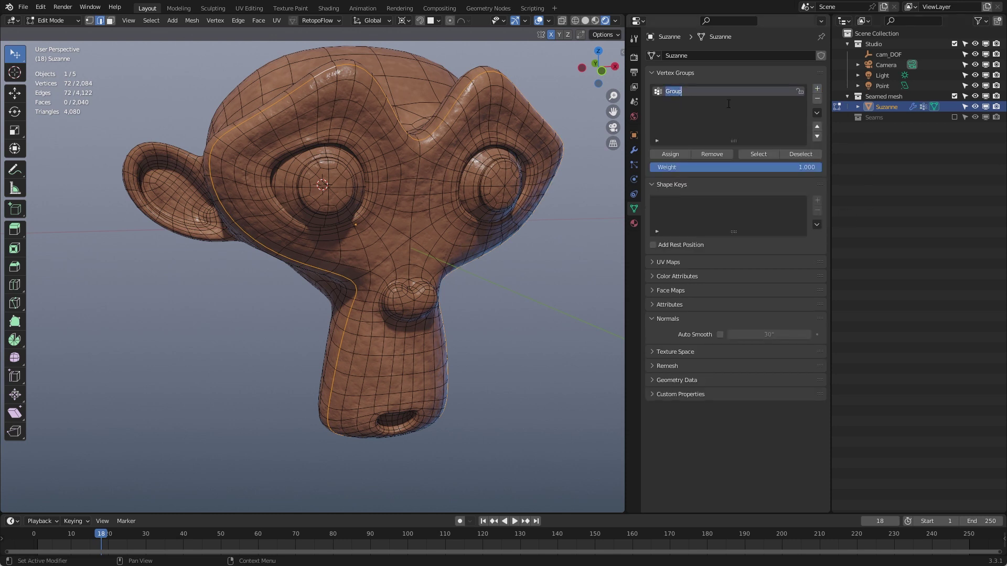
{"action": "type", "text": "circled sem"}
{"action": "double_click", "coordinate": [704, 92]}
{"action": "key", "text": "Right"}
{"action": "key", "text": "Left"}
{"action": "key", "text": "Left"}
{"action": "type", "text": "m"}
{"action": "key", "text": "Return"}
{"action": "double_click", "coordinate": [696, 91]}
{"action": "key", "text": "BackSpace"}
{"action": "type", "text": "a"}
Step: Assign the selected edge loop to the circled seam vertex group and check the assignment by reselecting the group's vertices
{"action": "left_click", "coordinate": [672, 157]}
{"action": "left_click", "coordinate": [503, 99]}
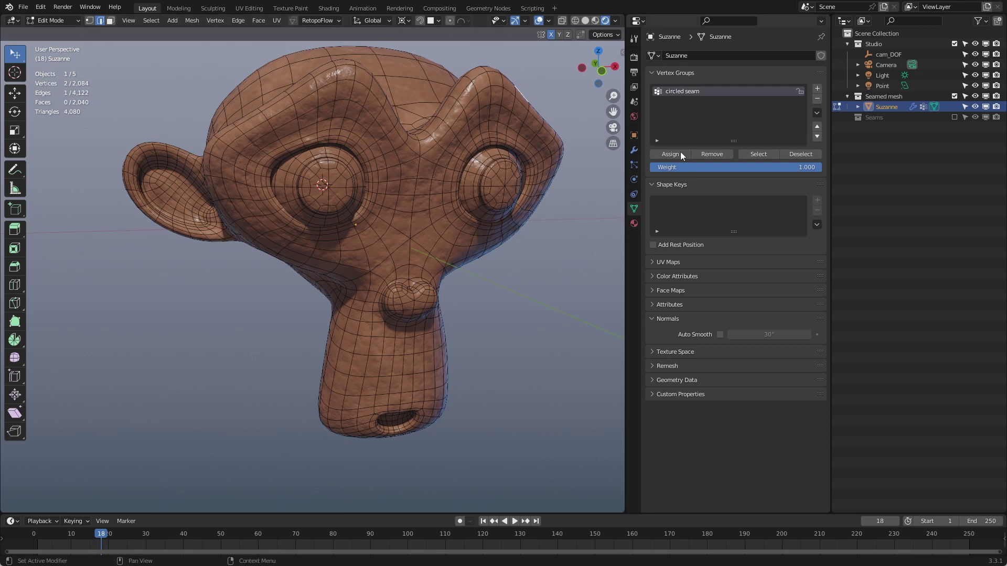
{"action": "left_click", "coordinate": [750, 157]}
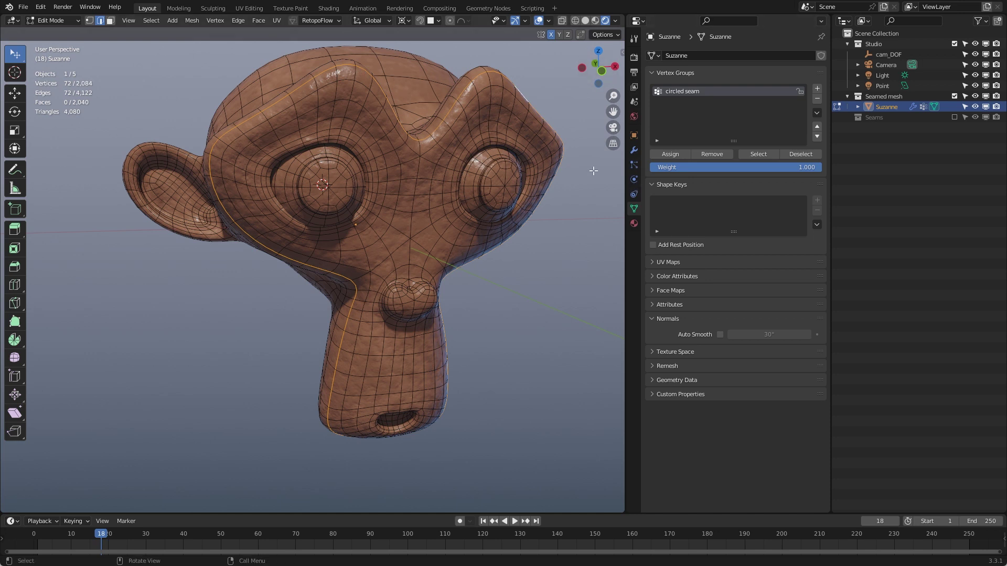
Step: Return the monkey head to Object Mode and display its modifier settings
{"action": "key", "text": "Tab"}
{"action": "left_click", "coordinate": [634, 150]}
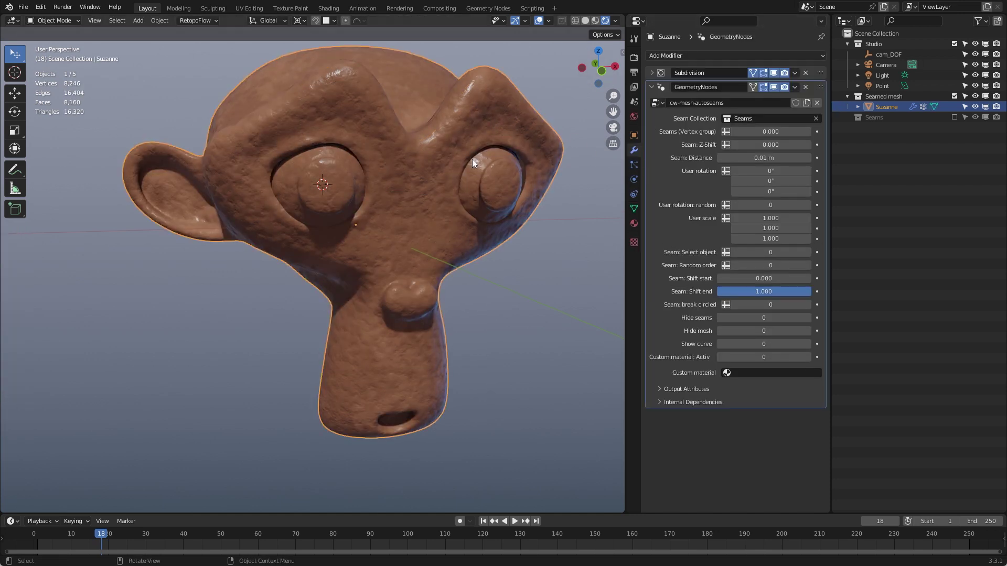
{"action": "middle_click_drag", "start_coordinate": [423, 114], "coordinate": [451, 152]}
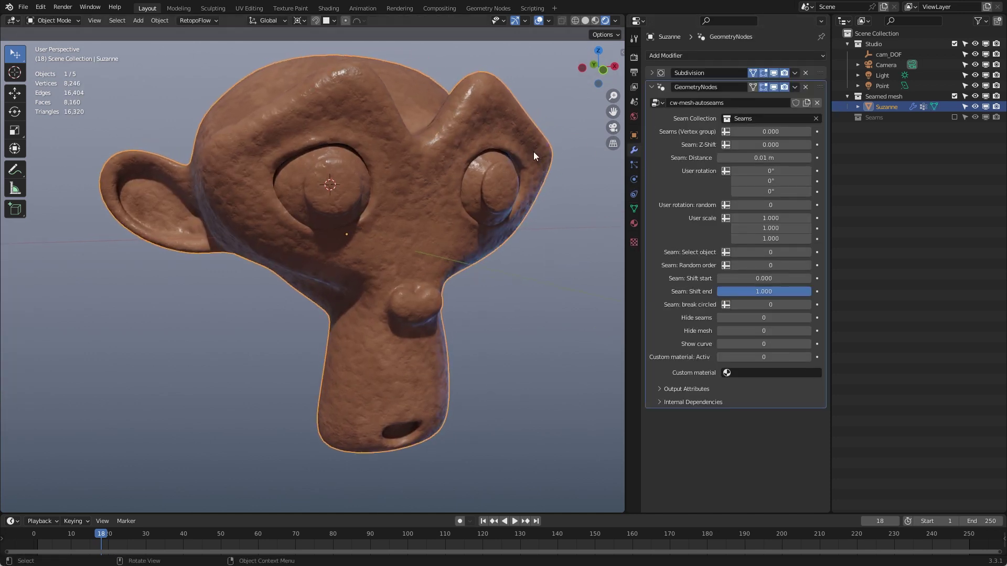
{"action": "middle_click_drag", "start_coordinate": [353, 71], "coordinate": [353, 94], "text": "shift"}
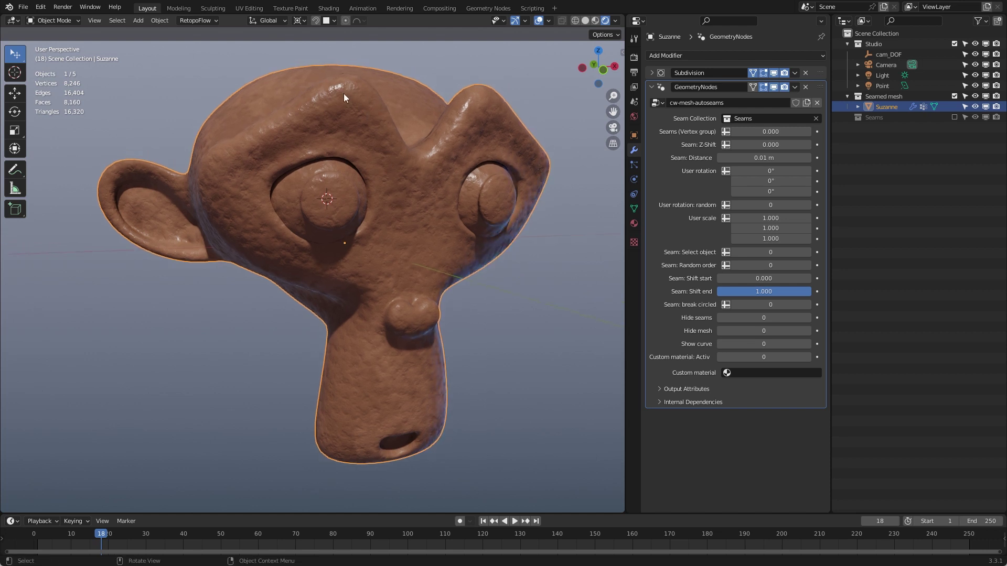
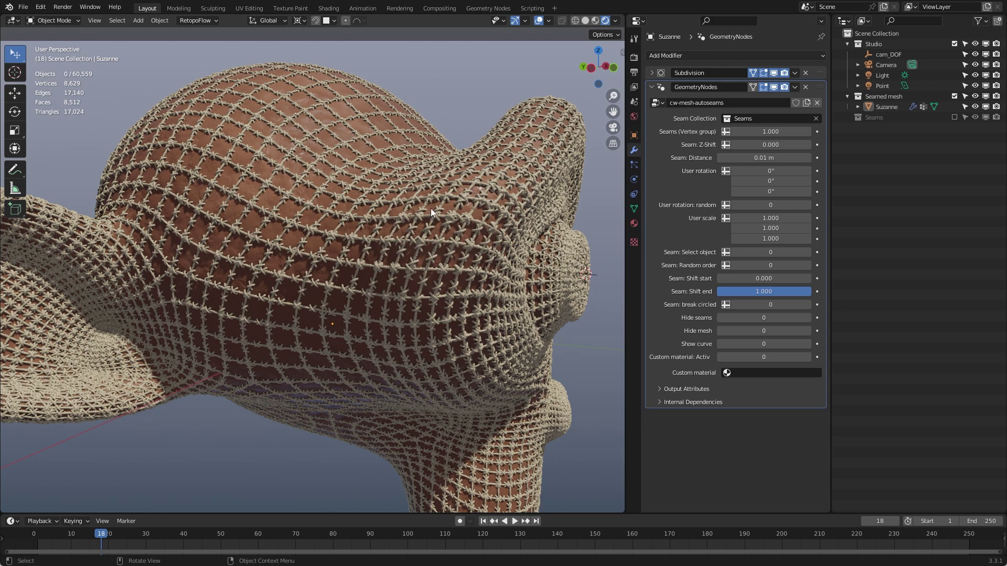
Step: Switch the Seams (Vertex group) input of the cw-mesh-autoseams modifier to an attribute and choose circled seam
{"action": "left_click", "coordinate": [727, 134]}
{"action": "left_click", "coordinate": [727, 134]}
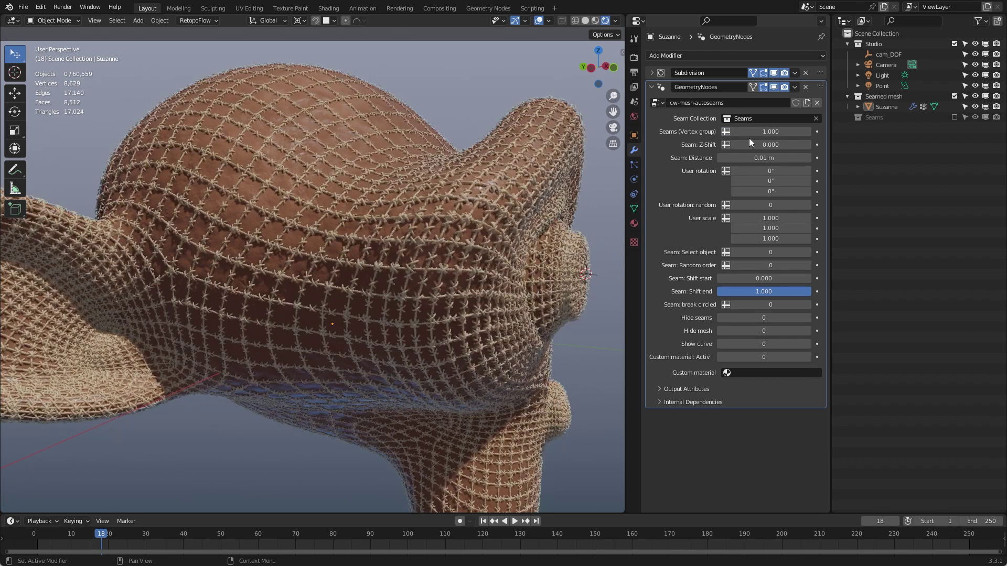
{"action": "left_click", "coordinate": [728, 131]}
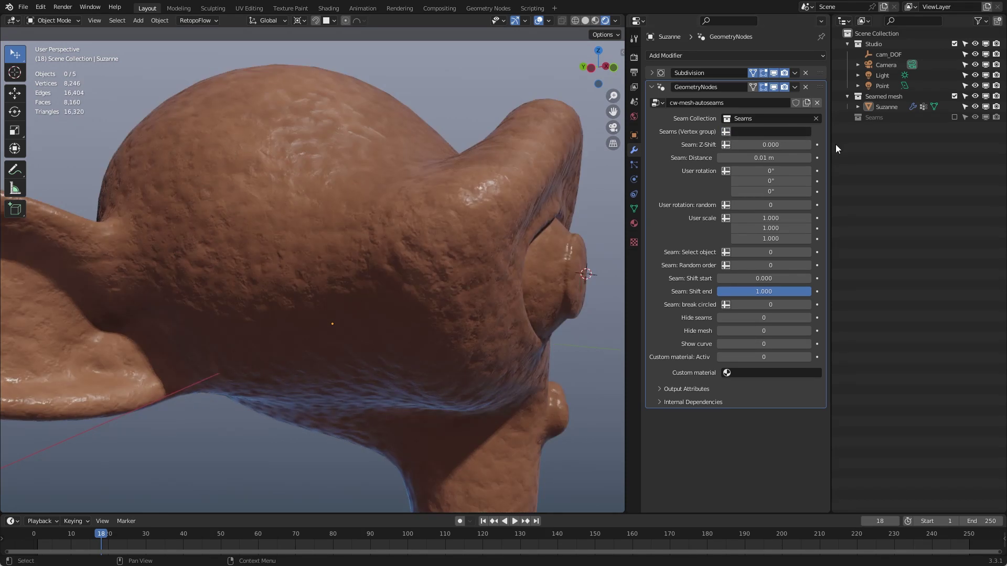
{"action": "left_click", "coordinate": [766, 132]}
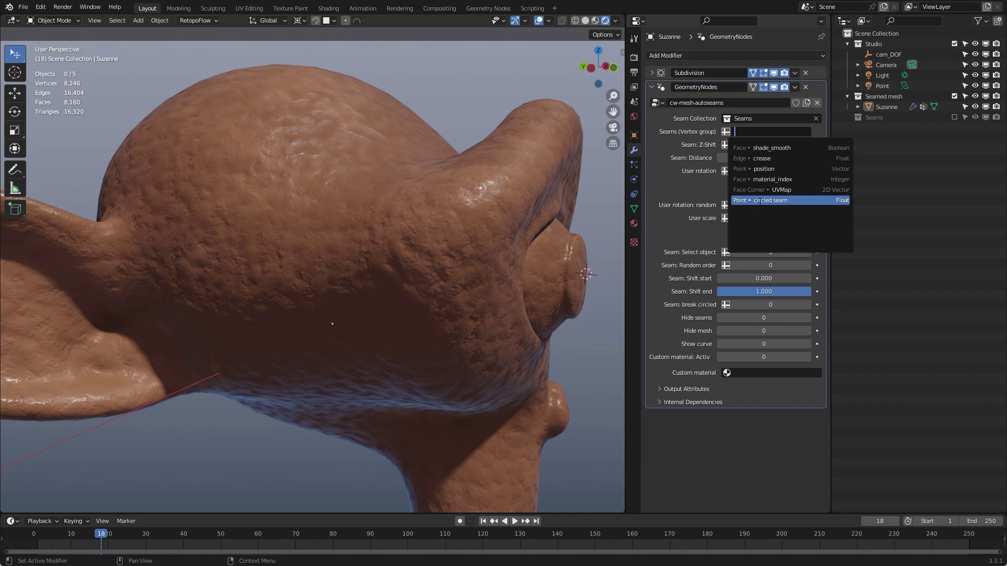
{"action": "left_click", "coordinate": [634, 209]}
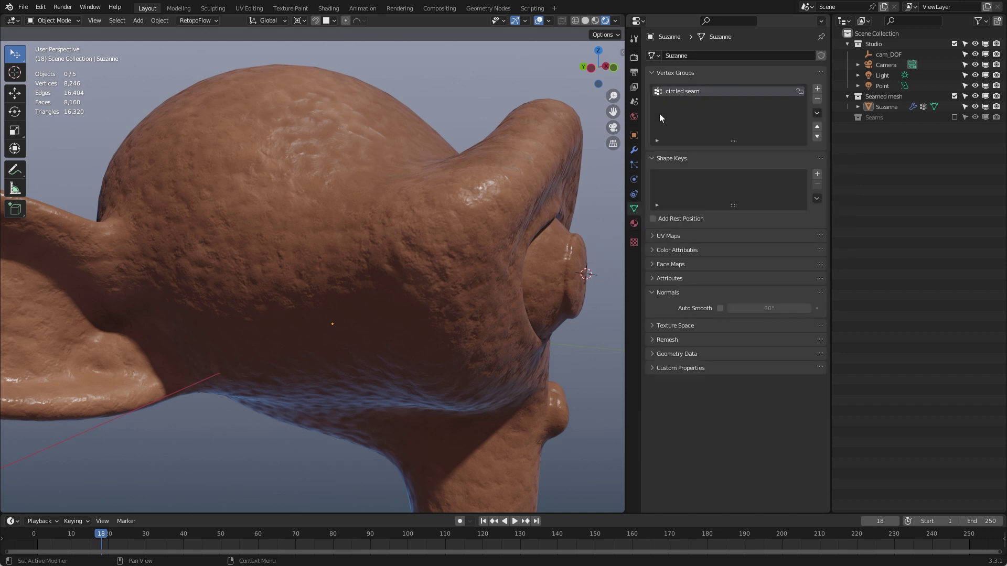
{"action": "left_click", "coordinate": [634, 150]}
{"action": "left_click", "coordinate": [772, 132]}
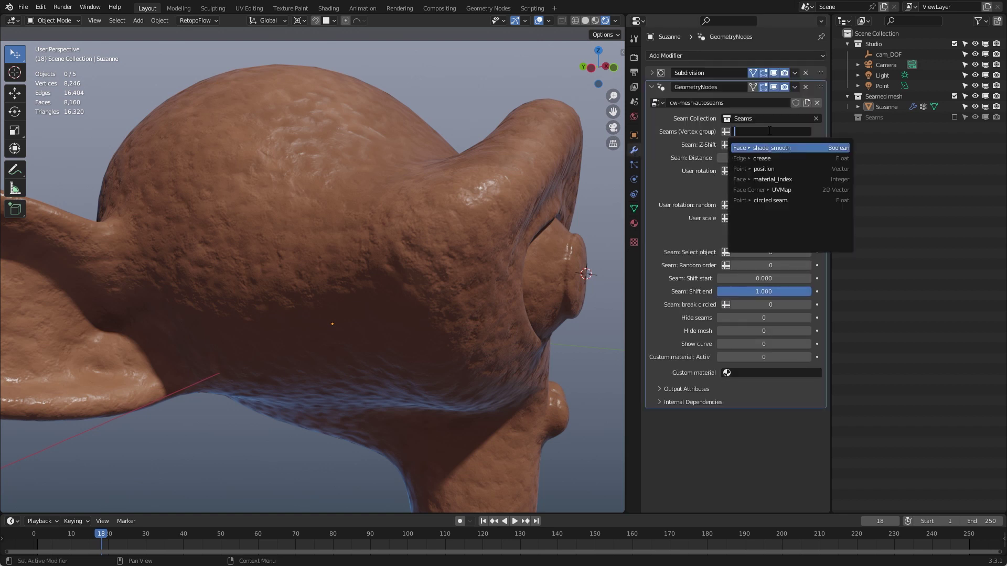
{"action": "left_click", "coordinate": [776, 201]}
Step: Examine the stitched seam around the monkey's face, from the muzzle to the brow, from several angles and up close
{"action": "middle_click_drag", "start_coordinate": [534, 222], "coordinate": [521, 219]}
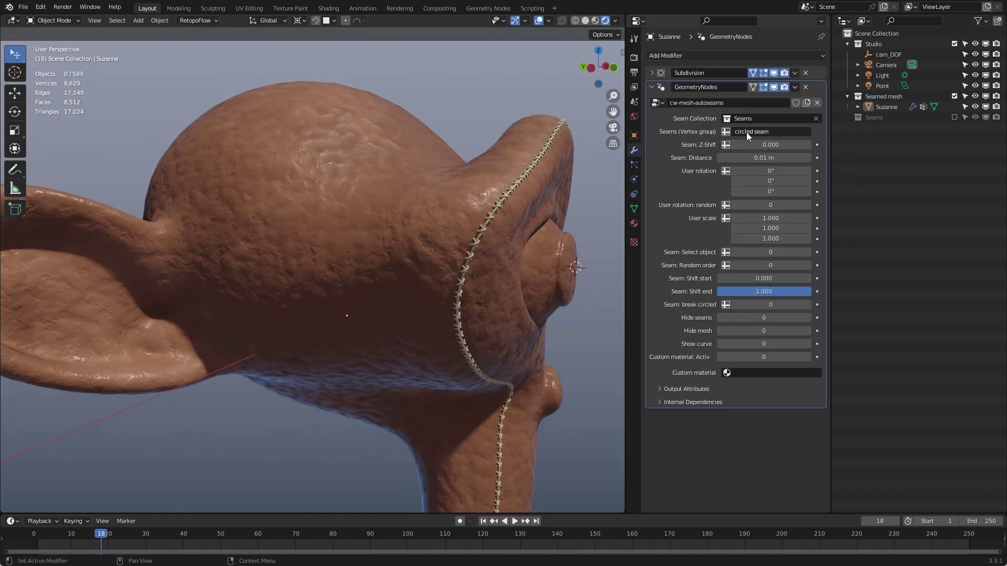
{"action": "middle_click_drag", "start_coordinate": [525, 168], "coordinate": [485, 201]}
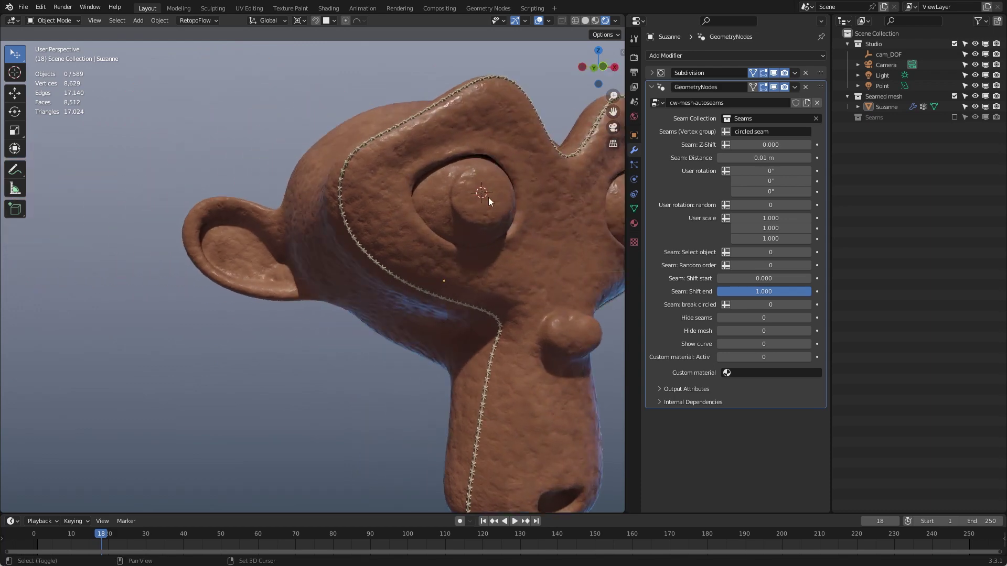
{"action": "scroll", "coordinate": [484, 200], "scroll_direction": "down", "scroll_amount": 3}
{"action": "middle_click_drag", "start_coordinate": [372, 204], "coordinate": [358, 112]}
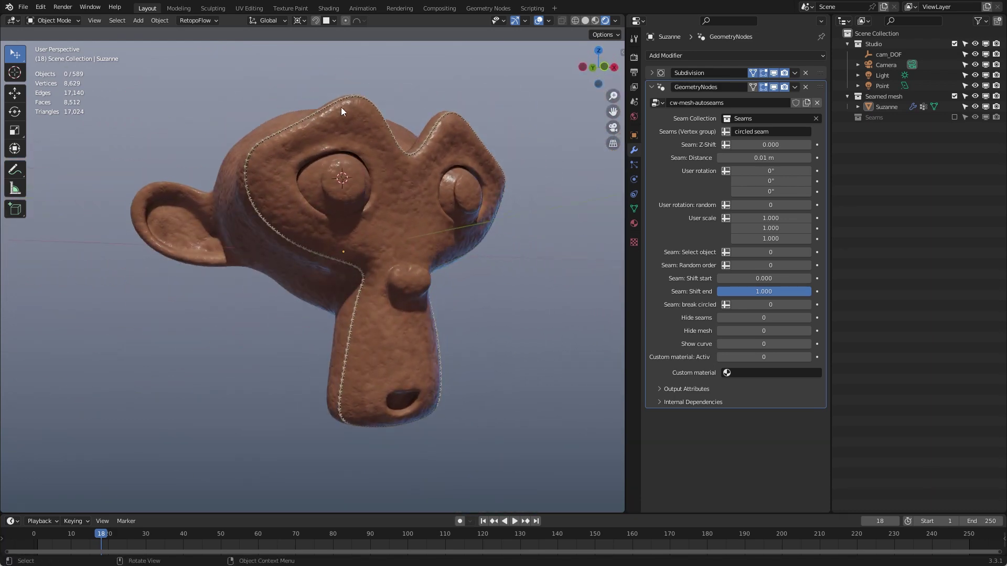
{"action": "scroll", "coordinate": [404, 285], "scroll_direction": "up", "scroll_amount": 5}
{"action": "middle_click_drag", "start_coordinate": [426, 288], "coordinate": [398, 247]}
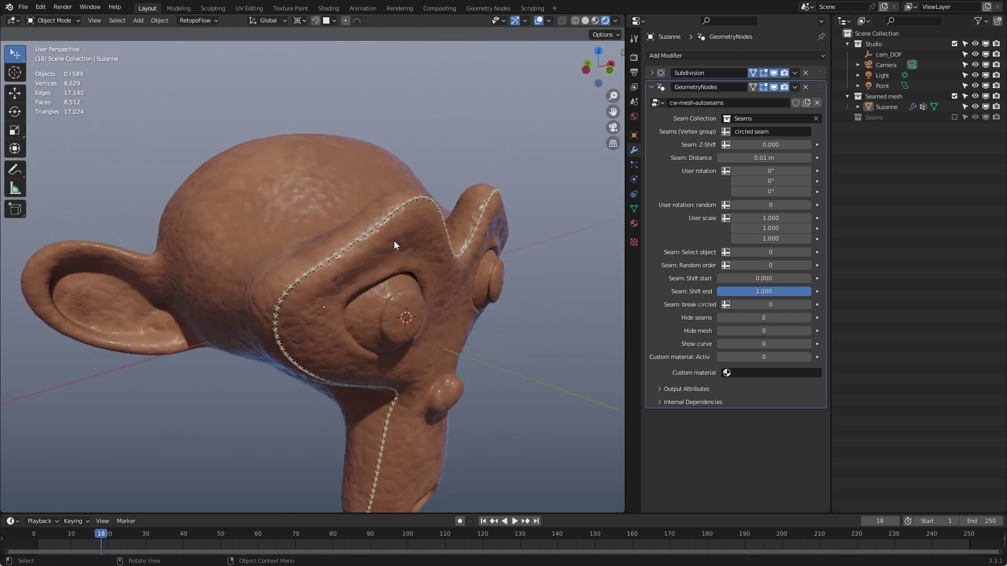
{"action": "scroll", "coordinate": [398, 247], "scroll_direction": "up", "scroll_amount": 6}
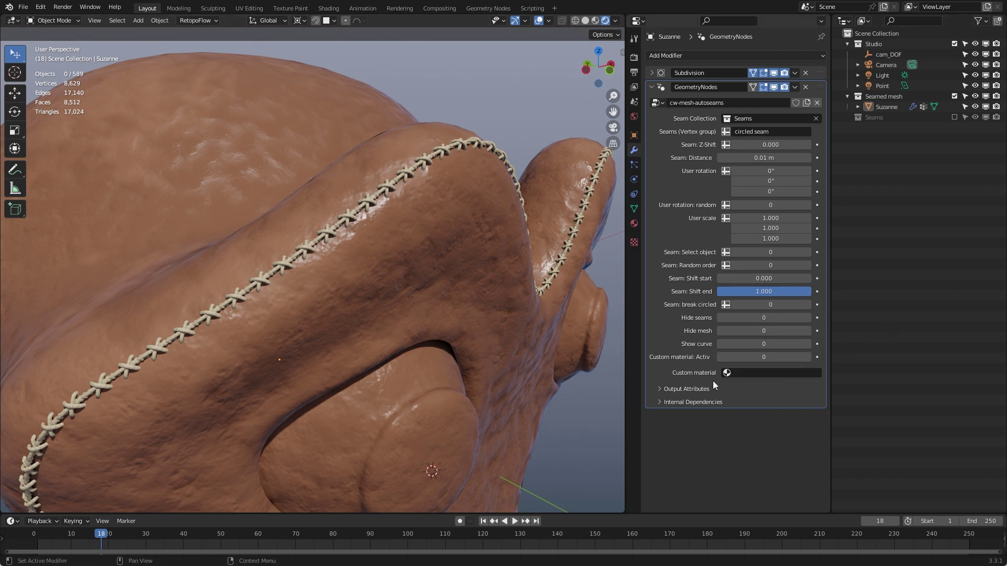
{"action": "scroll", "coordinate": [447, 155], "scroll_direction": "up", "scroll_amount": 5}
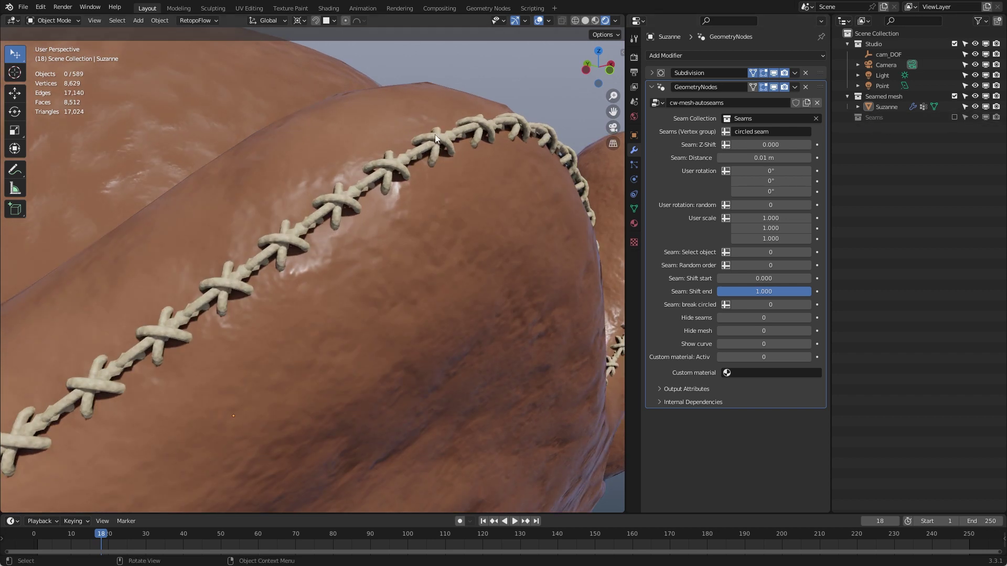
Step: Choose yellow as the Custom material of the seams and set Custom material: Active to 1
{"action": "left_click", "coordinate": [747, 372]}
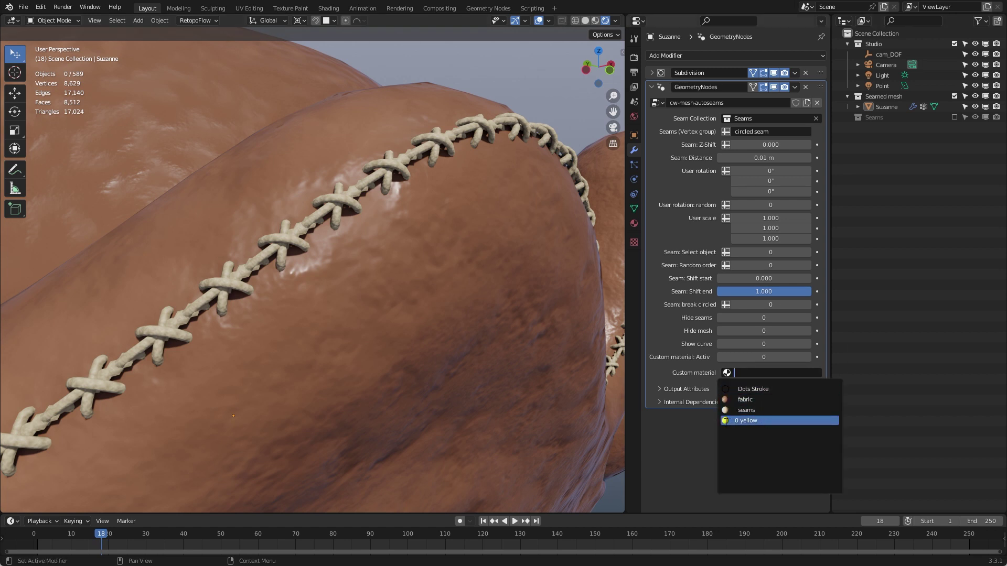
{"action": "left_click", "coordinate": [748, 422]}
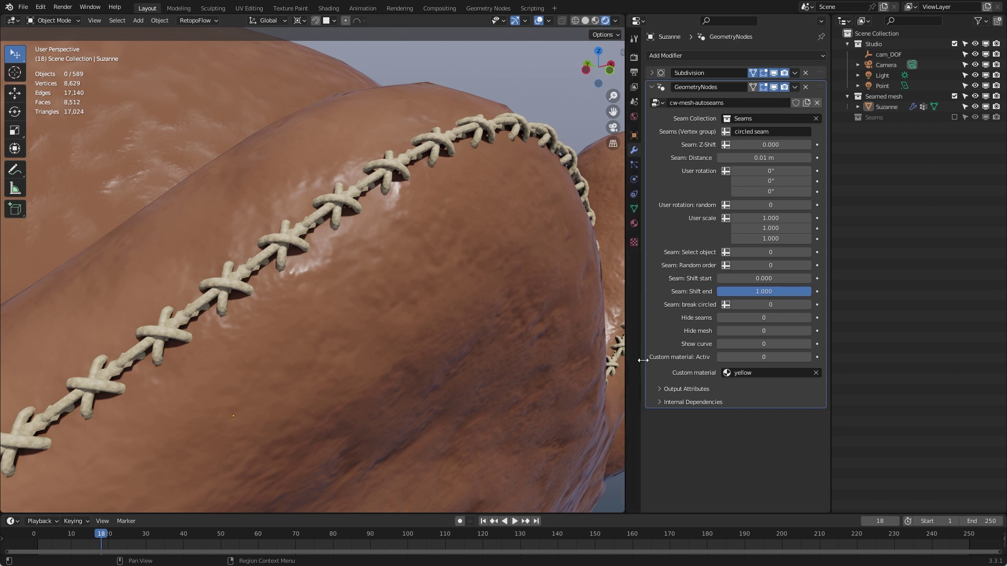
{"action": "left_click_drag", "start_coordinate": [624, 362], "coordinate": [592, 361]}
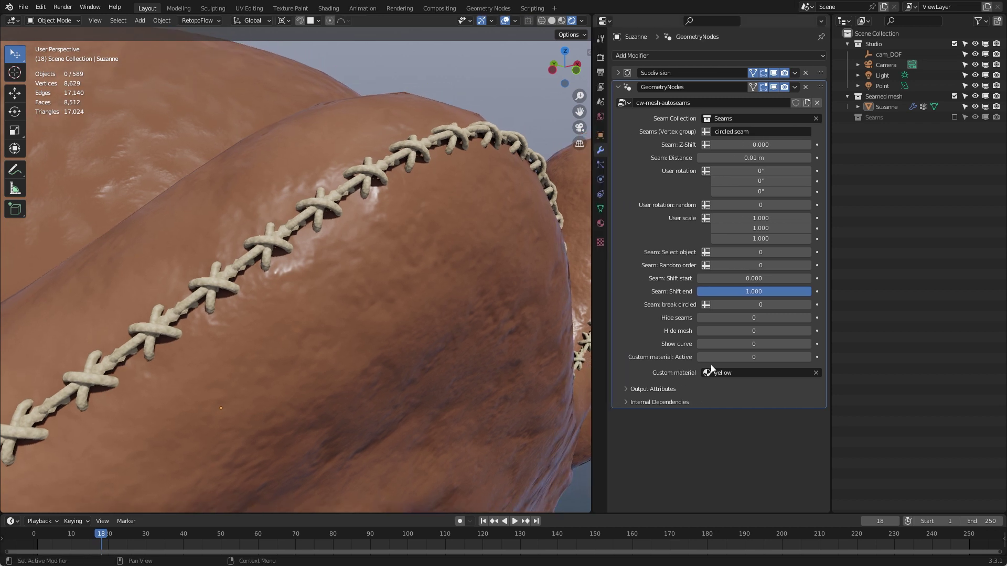
{"action": "left_click_drag", "start_coordinate": [734, 357], "coordinate": [747, 358]}
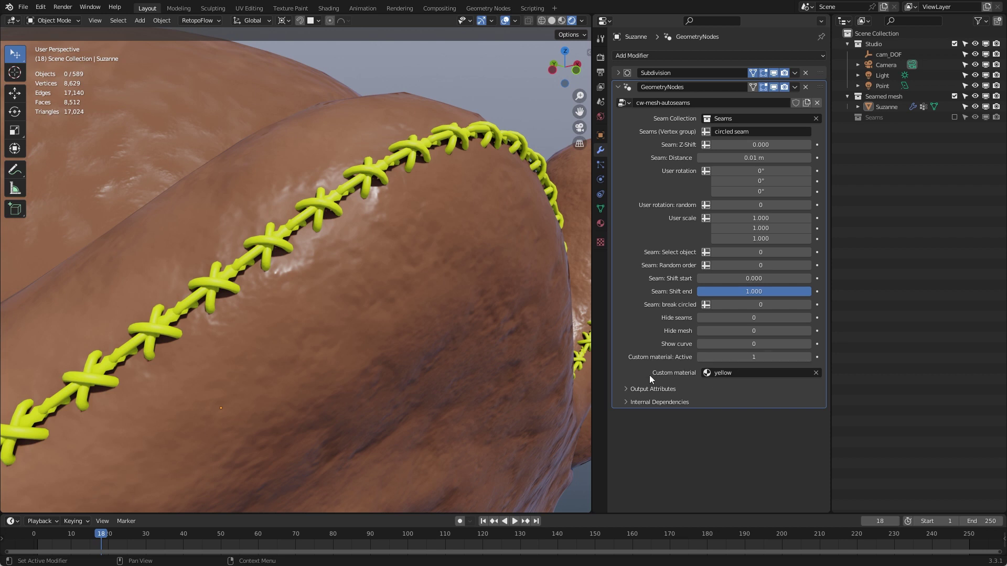
Step: Try the seams material and the fabric material as the Custom material of the stitches
{"action": "left_click", "coordinate": [764, 374]}
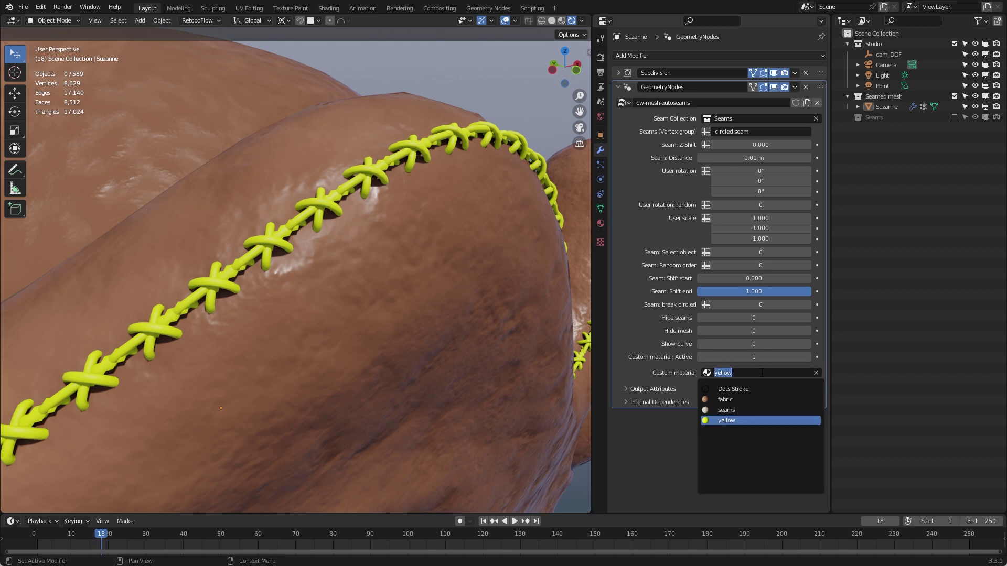
{"action": "left_click", "coordinate": [755, 410]}
{"action": "left_click", "coordinate": [735, 374]}
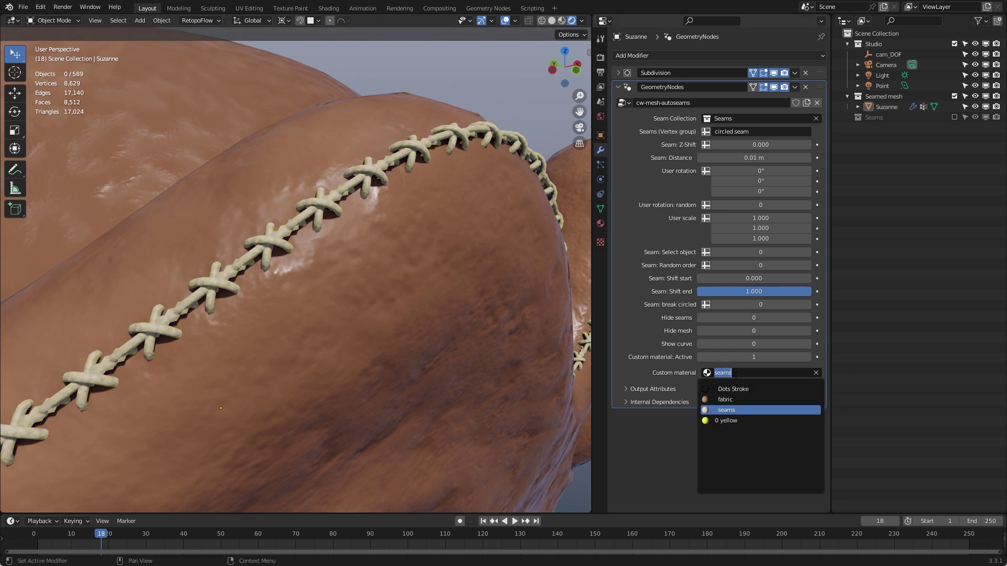
{"action": "left_click", "coordinate": [750, 400]}
Step: Set the Custom material back to yellow and turn the override off with Custom material: Active at 0
{"action": "left_click", "coordinate": [734, 373]}
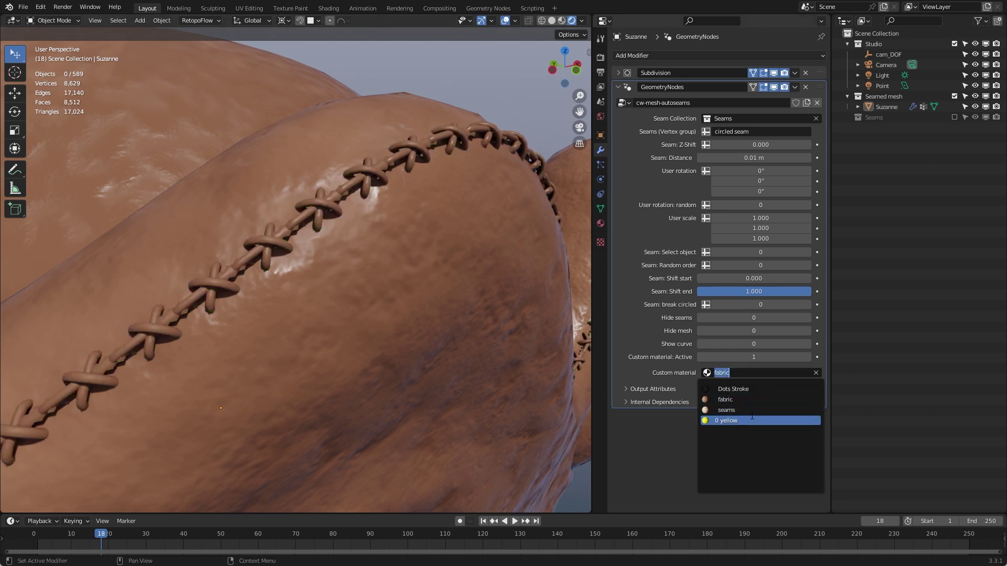
{"action": "left_click", "coordinate": [749, 420]}
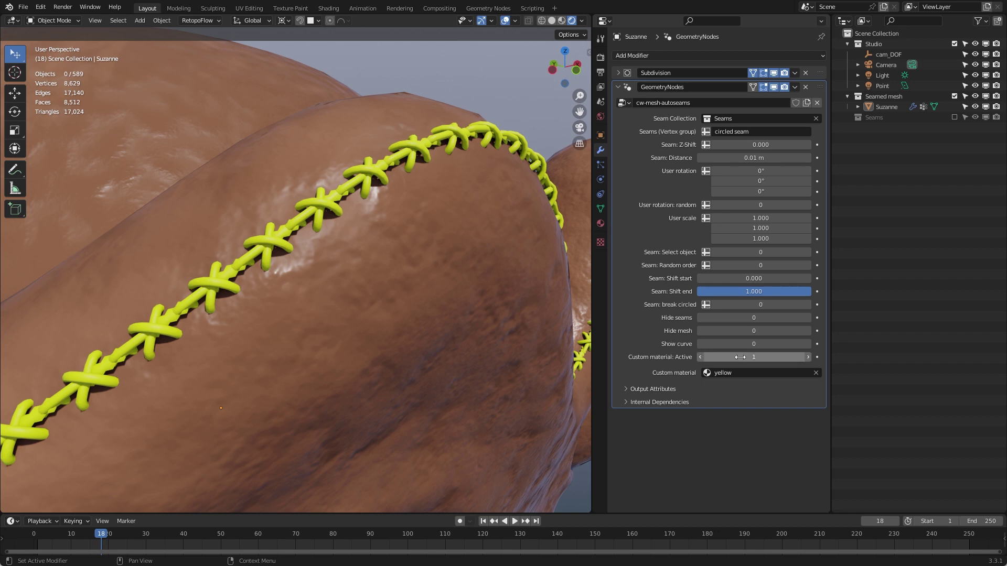
{"action": "left_click", "coordinate": [701, 357]}
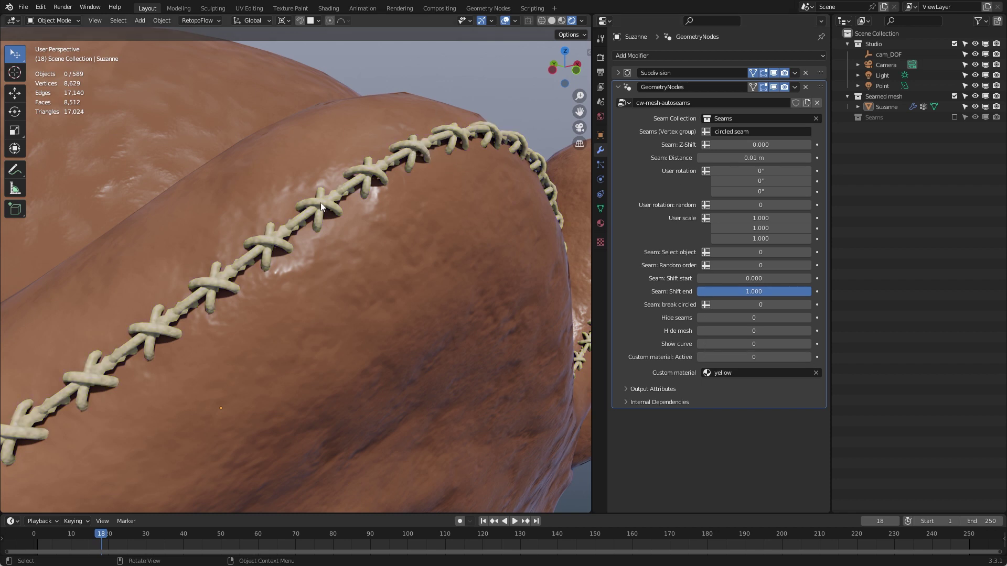
Step: Experiment with Seam: Z-Shift, return it to 0.000, and set Seam: Distance to 0.037 m
{"action": "middle_click_drag", "start_coordinate": [341, 205], "coordinate": [449, 219]}
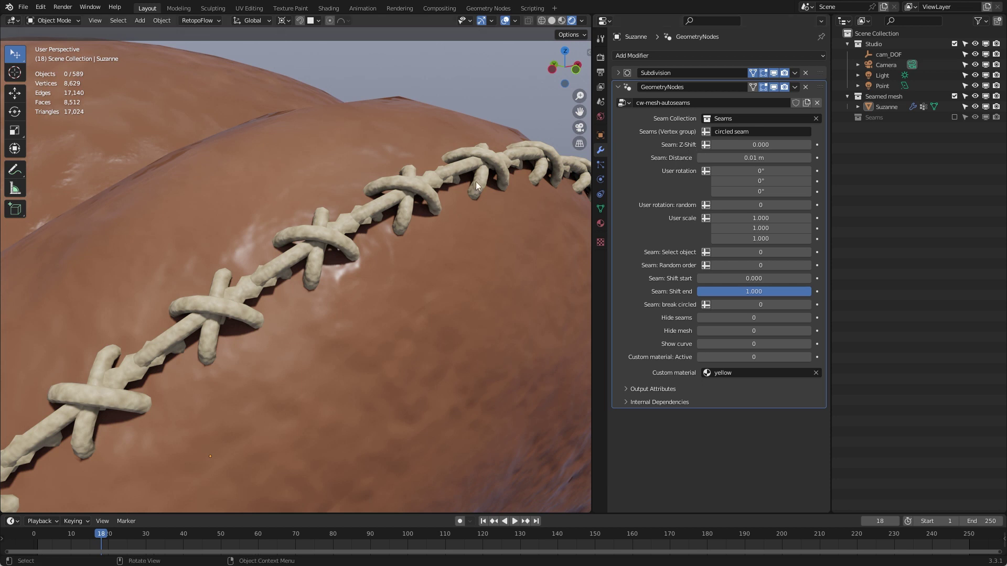
{"action": "middle_click_drag", "start_coordinate": [457, 179], "coordinate": [491, 190]}
{"action": "mouse_move", "coordinate": [744, 144]}
{"action": "left_mouse_down"}
{"action": "mouse_move", "coordinate": [720, 145]}
{"action": "mouse_move", "coordinate": [734, 144]}
{"action": "left_mouse_up"}
{"action": "middle_click_drag", "start_coordinate": [456, 174], "coordinate": [390, 246]}
{"action": "left_click_drag", "start_coordinate": [759, 145], "coordinate": [776, 158]}
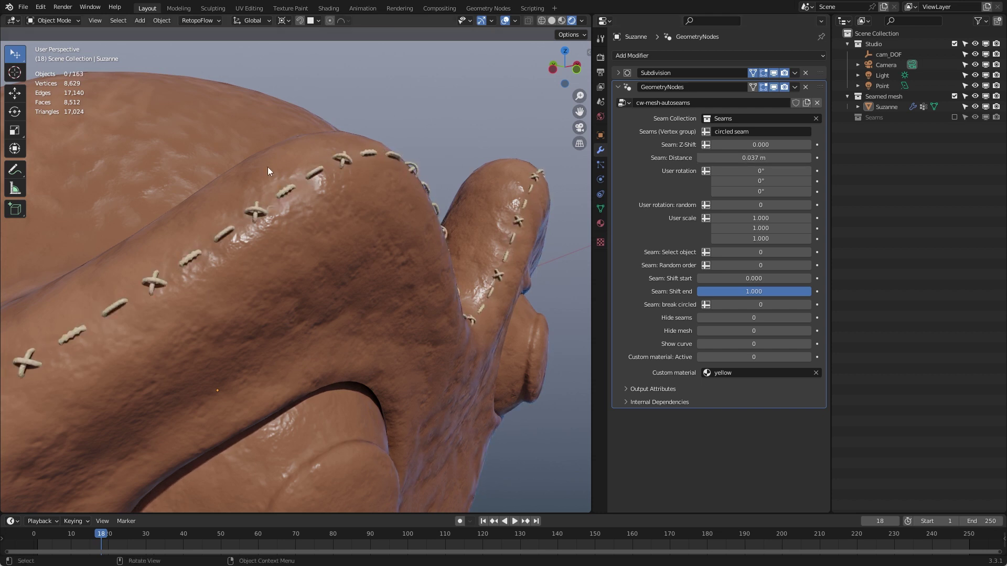
Step: Include the Seams collection in the view layer again and expand it to list its seam objects
{"action": "scroll", "coordinate": [316, 182], "scroll_direction": "up", "scroll_amount": 3}
{"action": "middle_click_drag", "start_coordinate": [332, 187], "coordinate": [301, 240]}
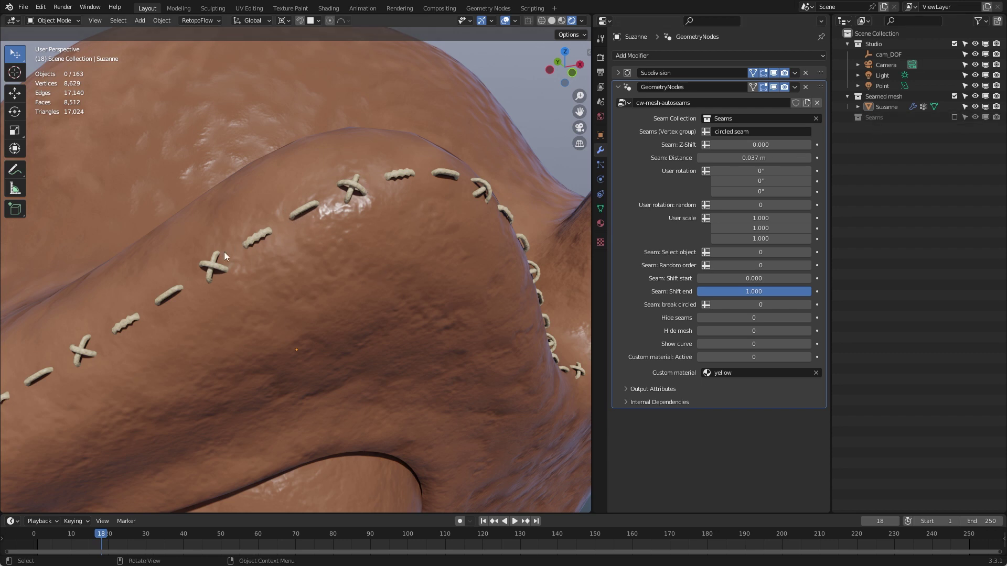
{"action": "middle_click_drag", "start_coordinate": [311, 250], "coordinate": [361, 224]}
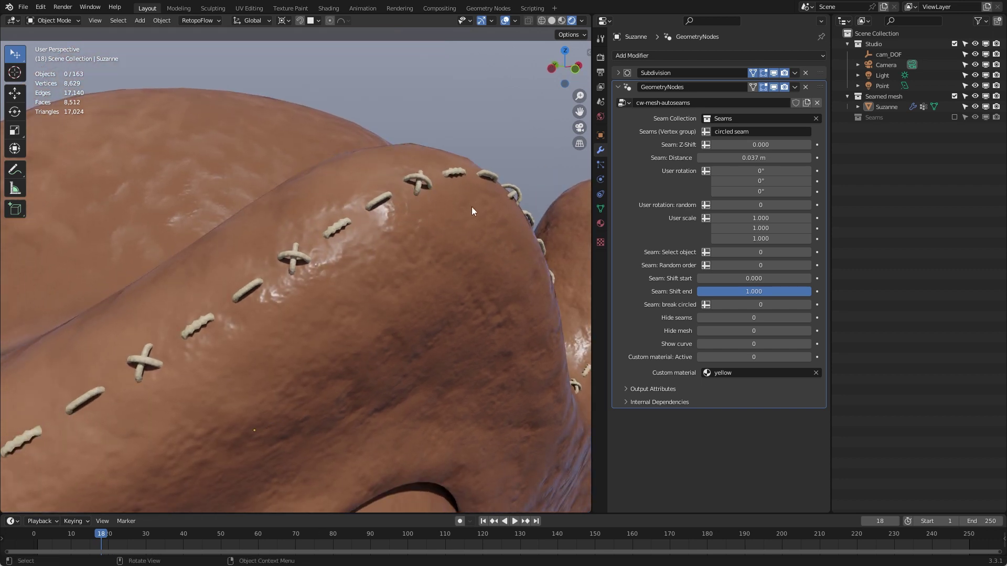
{"action": "left_click", "coordinate": [955, 117]}
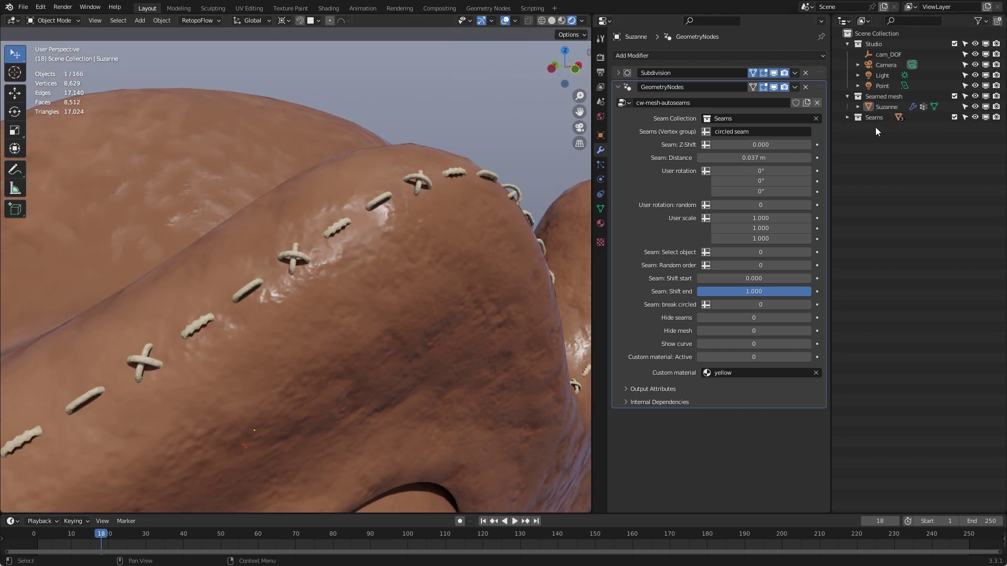
{"action": "left_click", "coordinate": [844, 117]}
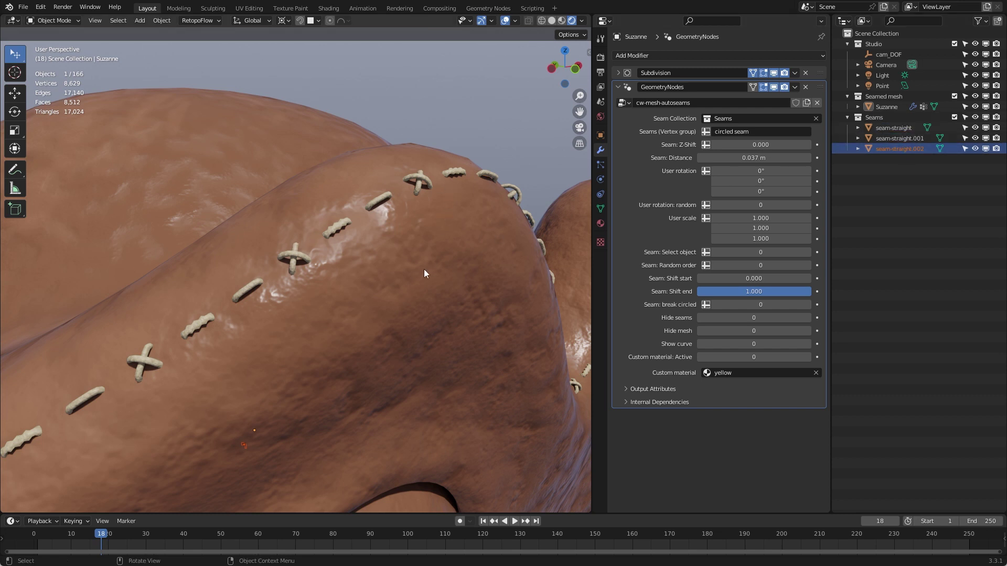
Step: Exclude the Seams collection from the view layer and set Seam: Distance to 0.024 m
{"action": "left_click", "coordinate": [954, 118]}
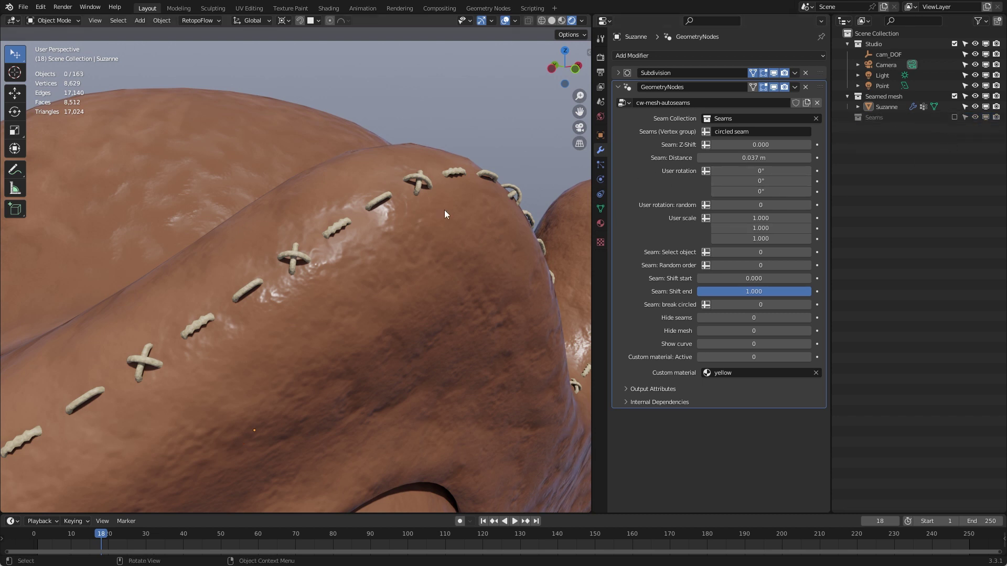
{"action": "left_click_drag", "start_coordinate": [734, 158], "coordinate": [710, 158]}
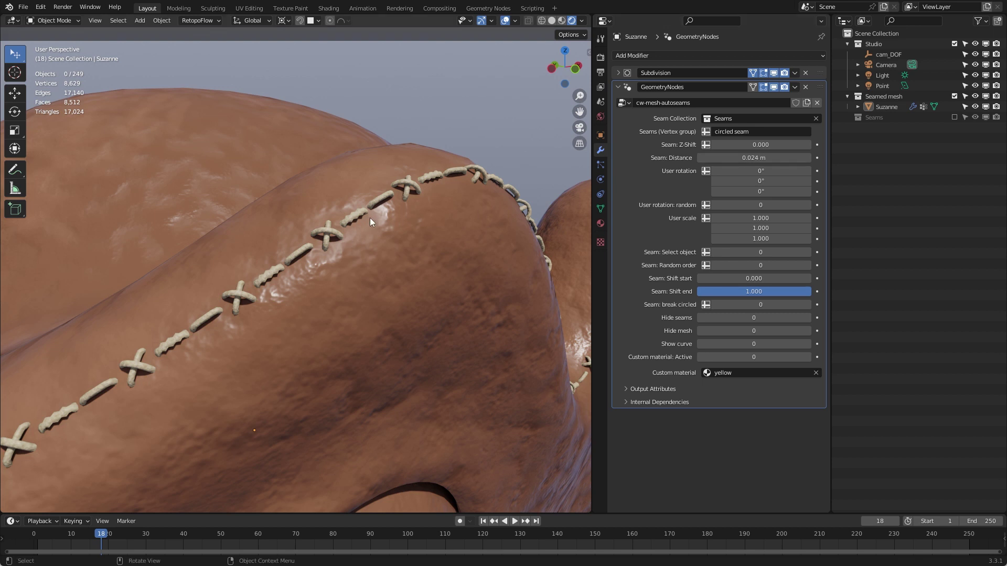
Step: Set the Z User rotation to 15°, trying User rotation: random at 1 before returning it to 0
{"action": "left_click_drag", "start_coordinate": [760, 171], "coordinate": [760, 191]}
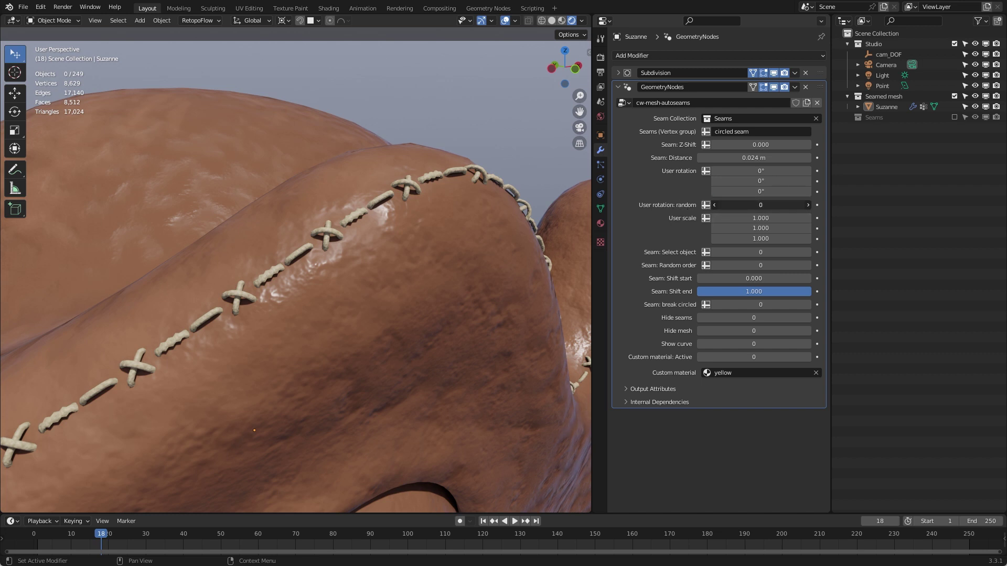
{"action": "left_click_drag", "start_coordinate": [760, 205], "coordinate": [809, 212]}
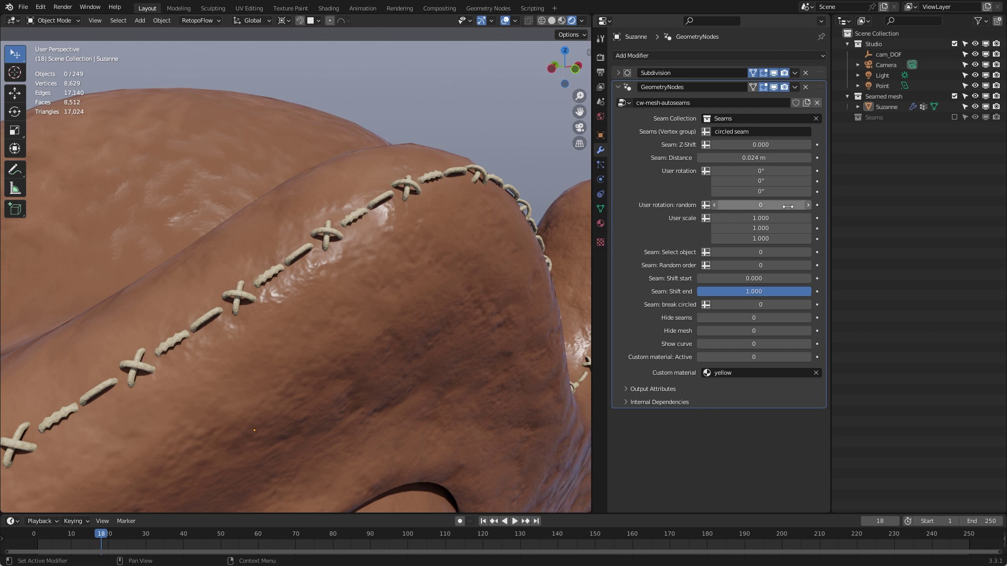
{"action": "left_click", "coordinate": [808, 205]}
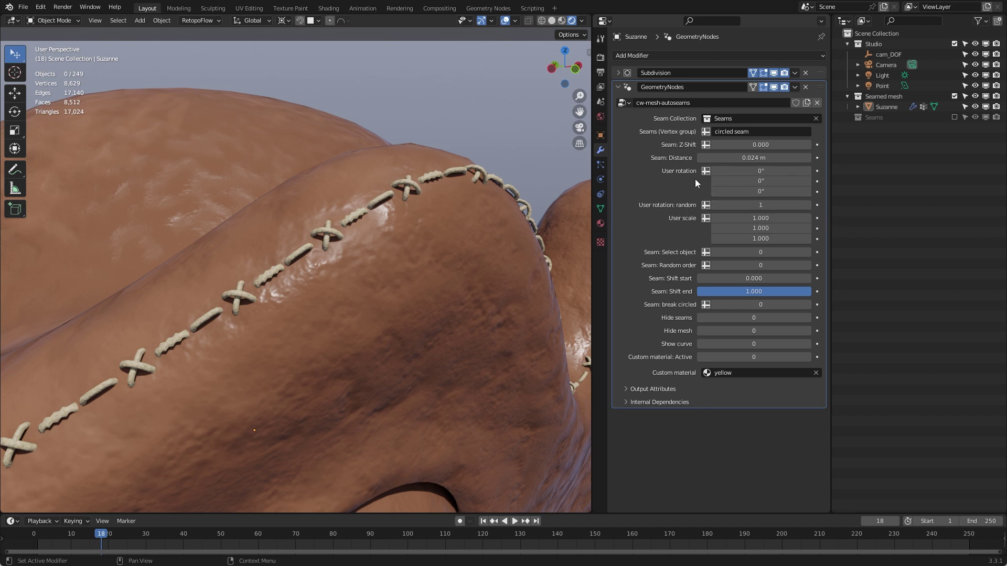
{"action": "left_click", "coordinate": [765, 192]}
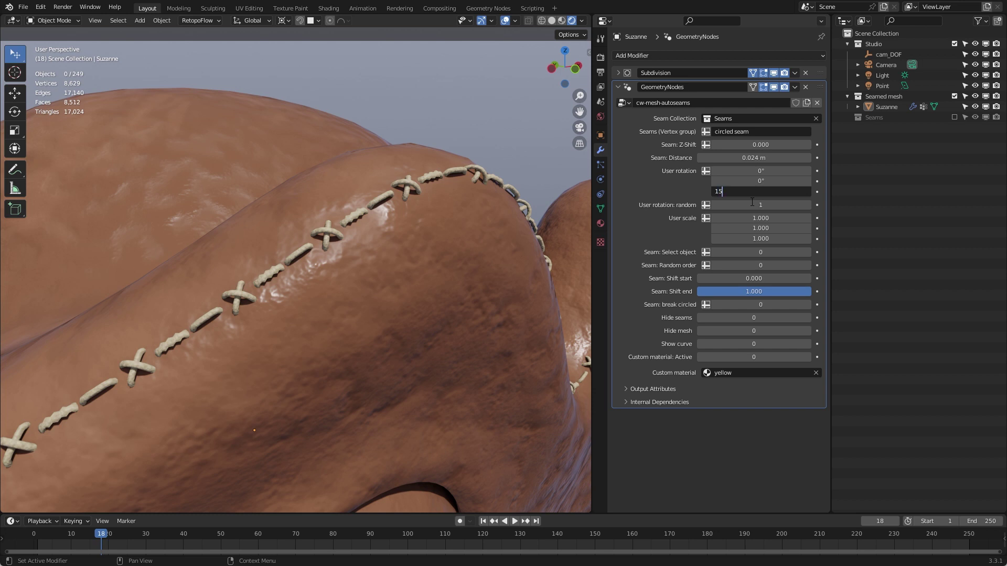
{"action": "key", "text": "Return"}
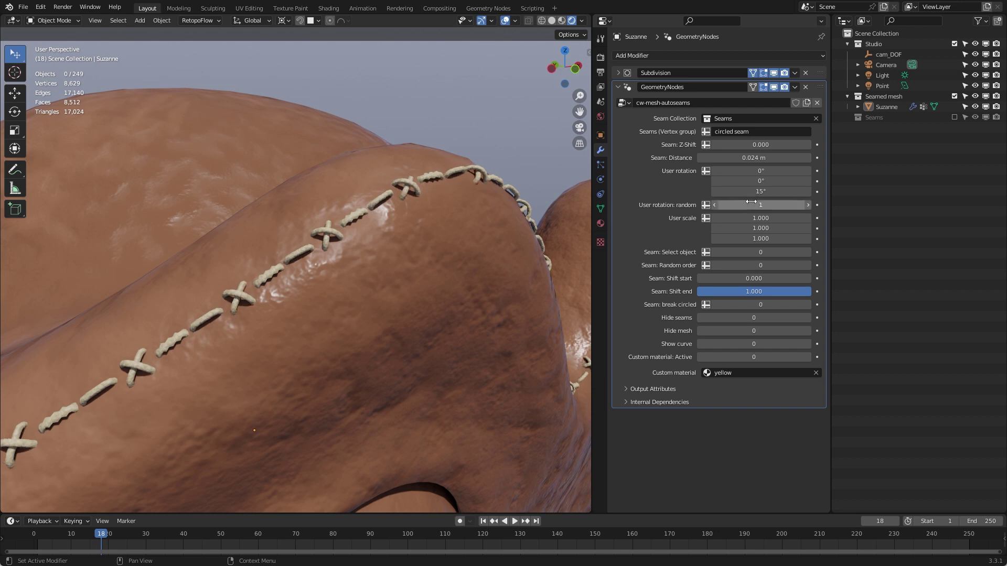
{"action": "left_click", "coordinate": [715, 206]}
Step: Set the Z User rotation of the stitches to 30° and User rotation: random to 1
{"action": "left_click", "coordinate": [781, 191]}
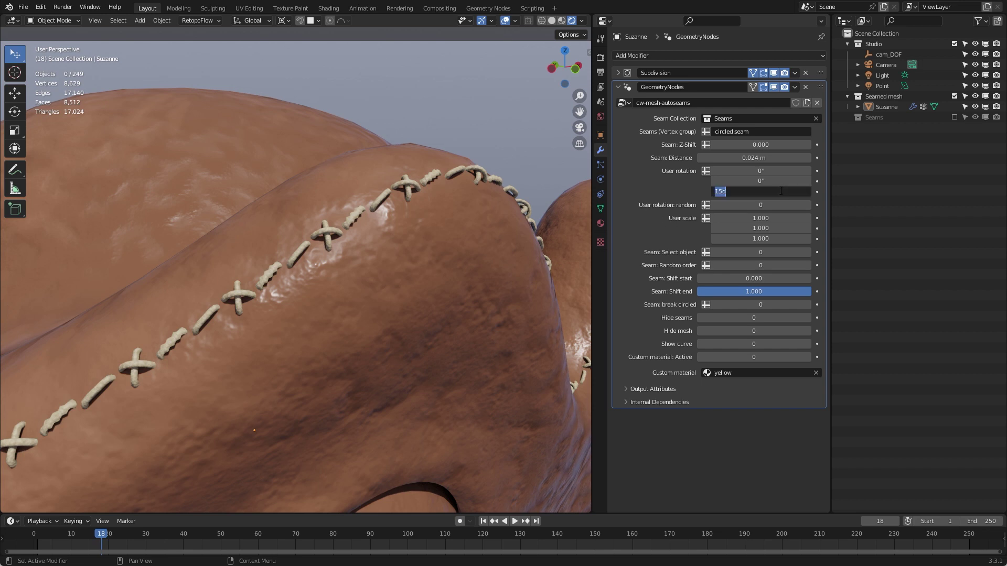
{"action": "type", "text": "30"}
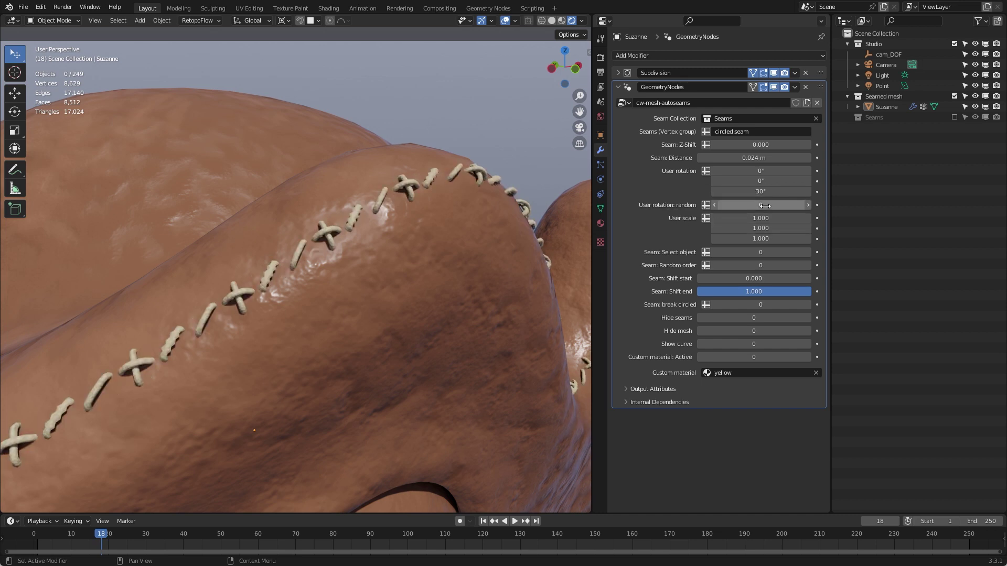
{"action": "left_click", "coordinate": [808, 205]}
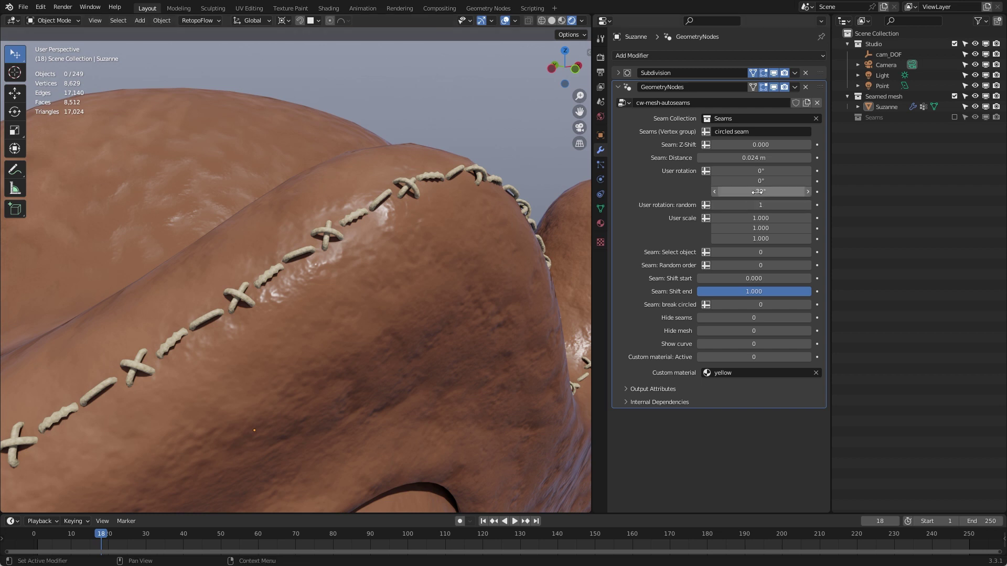
{"action": "middle_click_drag", "start_coordinate": [369, 218], "coordinate": [374, 254]}
{"action": "scroll", "coordinate": [380, 244], "scroll_direction": "up", "scroll_amount": 2}
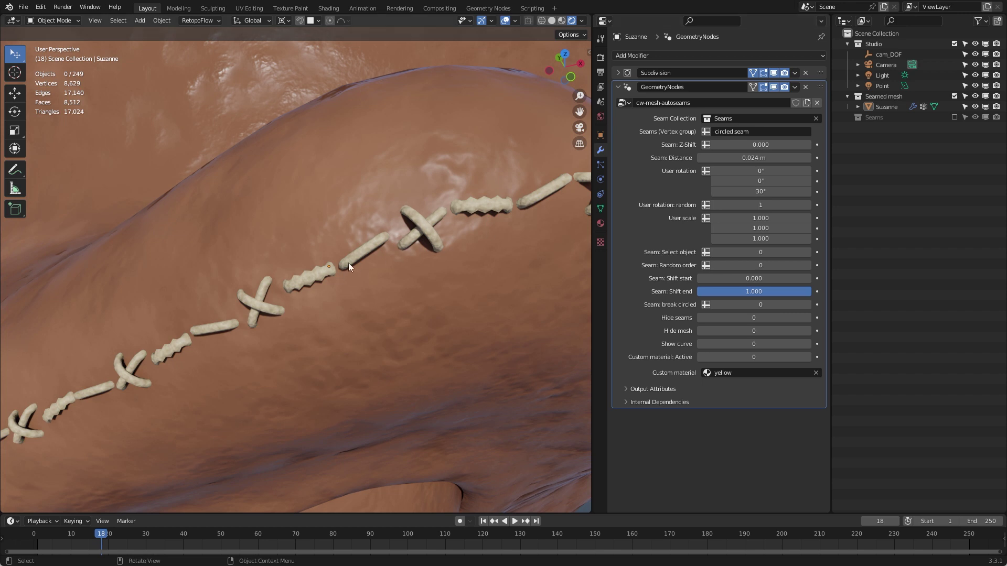
{"action": "right_click", "coordinate": [328, 269], "text": "shift"}
{"action": "mouse_move", "coordinate": [282, 289]}
{"action": "left_mouse_down"}
{"action": "mouse_move", "coordinate": [446, 230]}
{"action": "mouse_move", "coordinate": [464, 233]}
{"action": "left_mouse_up"}
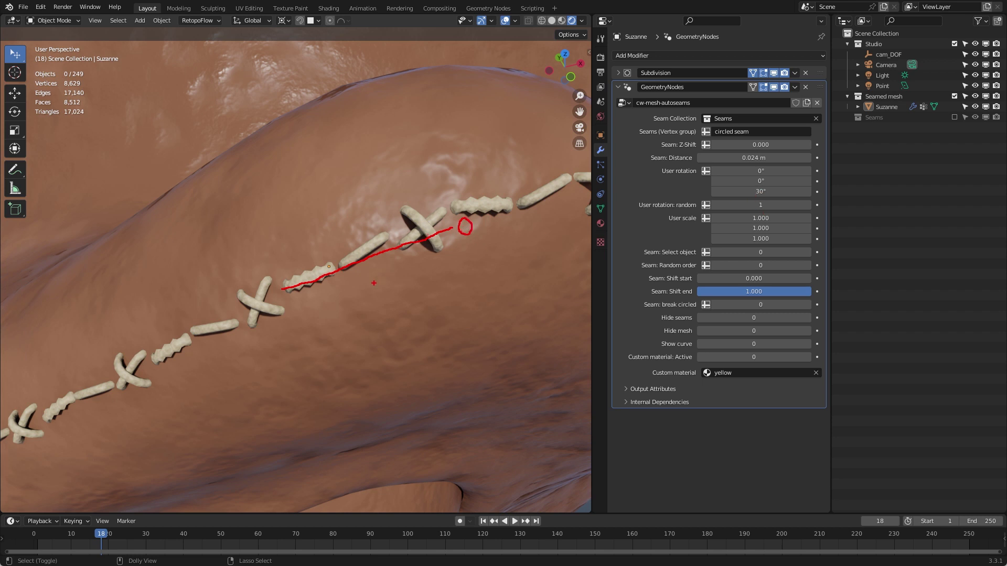
{"action": "left_click_drag", "start_coordinate": [282, 288], "coordinate": [515, 302]}
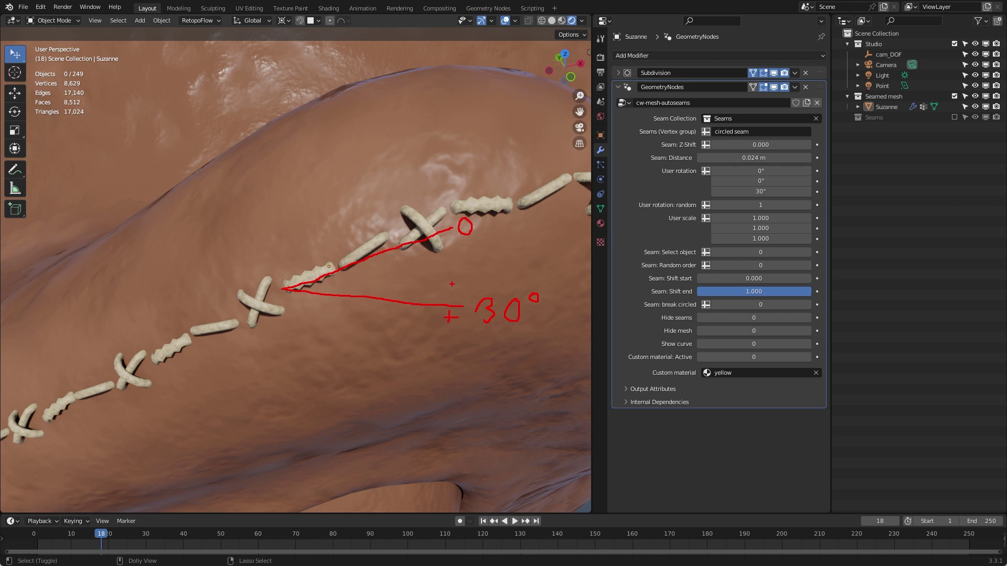
{"action": "mouse_move", "coordinate": [416, 136]}
{"action": "left_mouse_down"}
{"action": "mouse_move", "coordinate": [400, 153]}
{"action": "mouse_move", "coordinate": [438, 139]}
{"action": "left_mouse_up"}
{"action": "left_click_drag", "start_coordinate": [381, 184], "coordinate": [423, 231]}
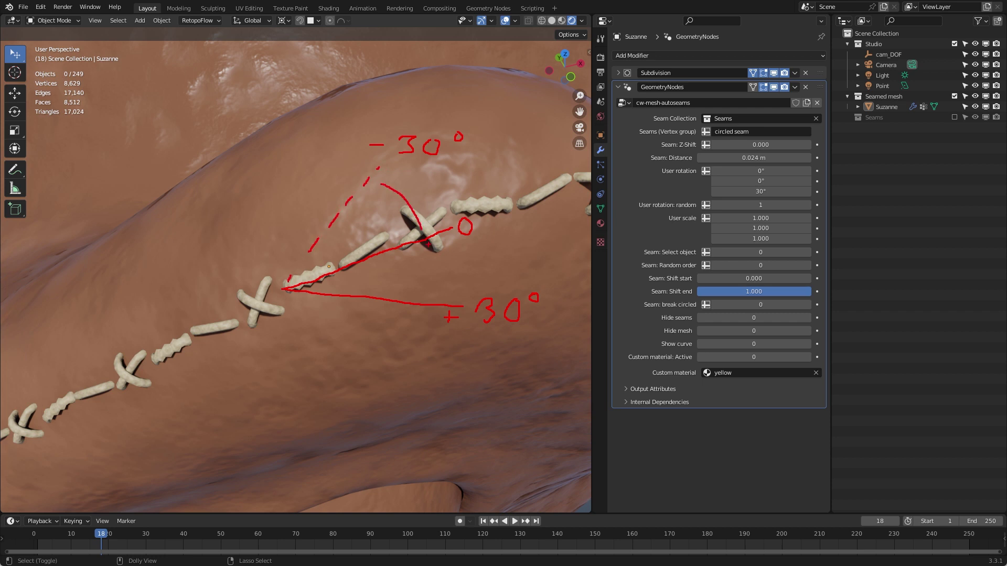
{"action": "left_click_drag", "start_coordinate": [422, 268], "coordinate": [418, 300]}
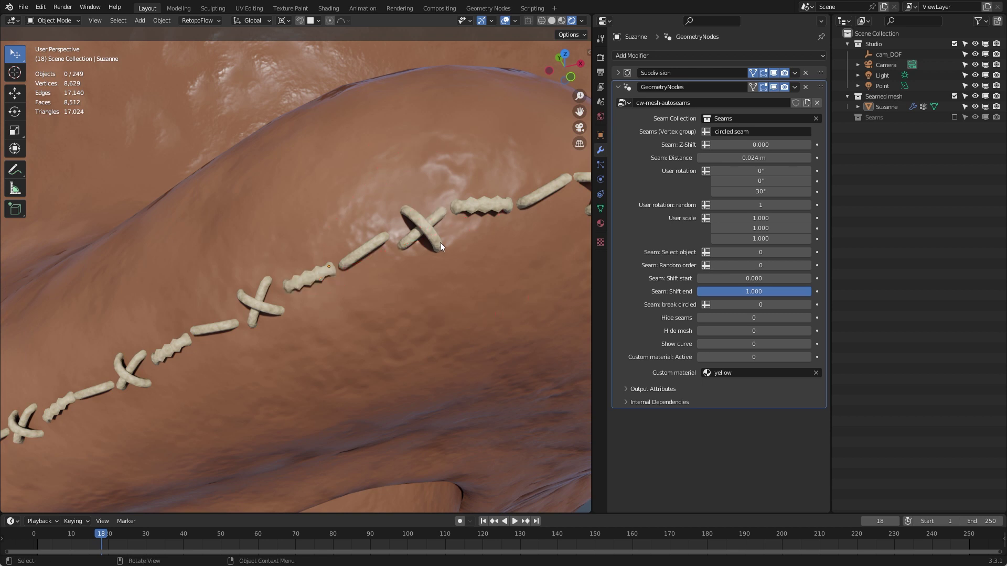
Step: Set the Z User rotation to 5° and try User rotation: random values such as 124
{"action": "middle_click_drag", "start_coordinate": [439, 242], "coordinate": [429, 221]}
{"action": "double_click", "coordinate": [770, 191]}
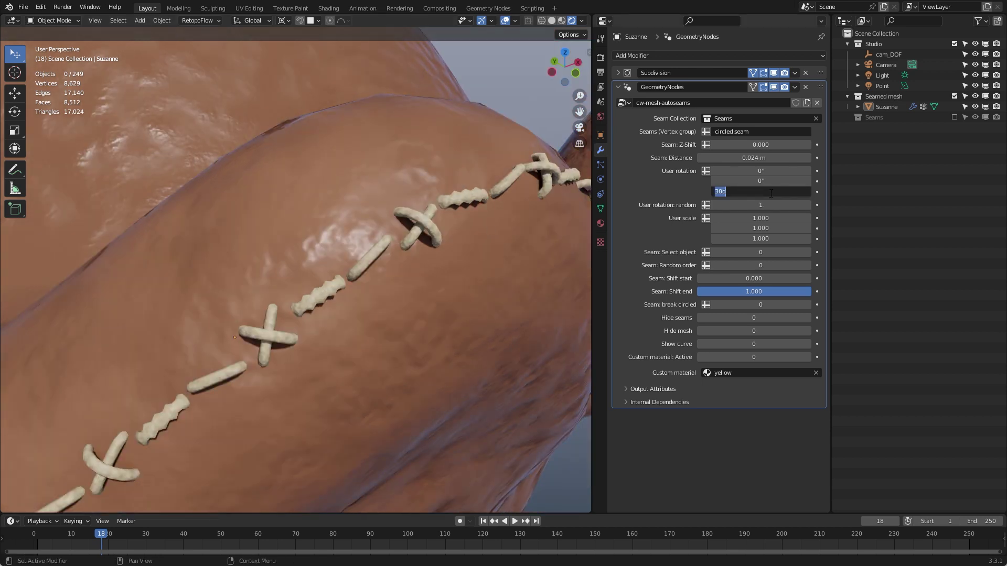
{"action": "type", "text": "5"}
{"action": "key", "text": "Return"}
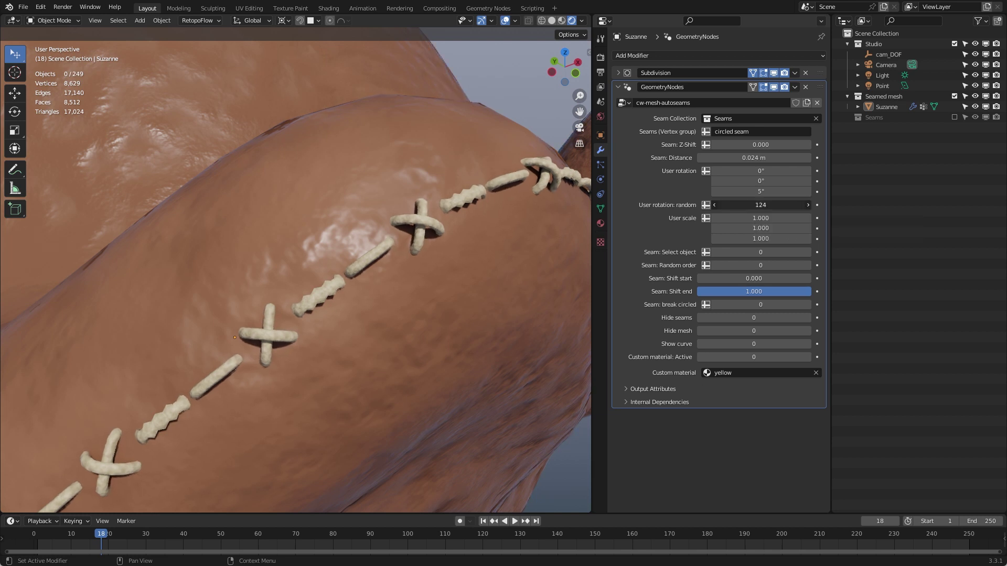
Step: Set the Z User rotation to 15°, try User rotation: random at 158, and reset the random value to 0
{"action": "left_click_drag", "start_coordinate": [769, 191], "coordinate": [865, 205]}
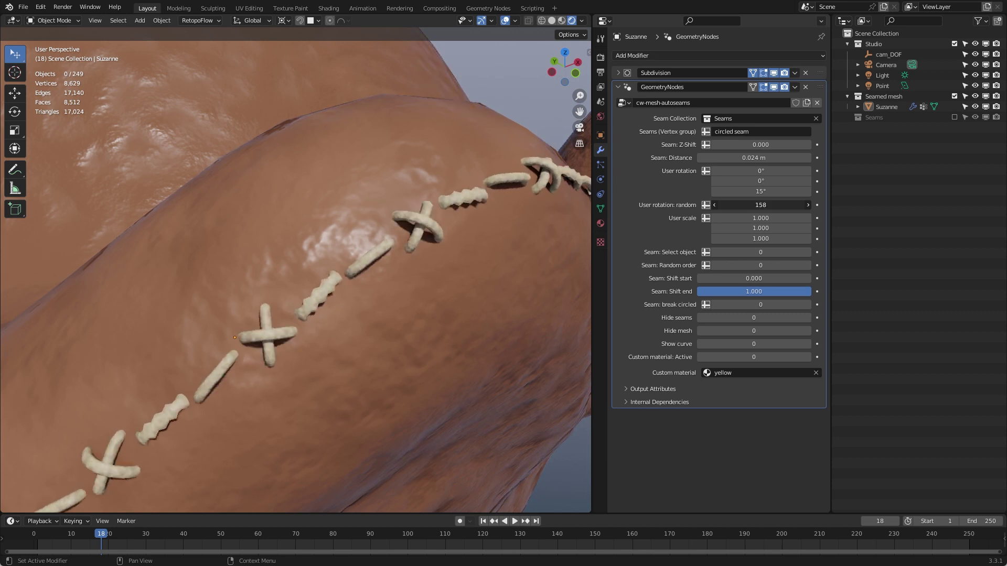
{"action": "left_click_drag", "start_coordinate": [756, 205], "coordinate": [758, 192]}
{"action": "left_click", "coordinate": [756, 208]}
{"action": "type", "text": "0"}
{"action": "key", "text": "Return"}
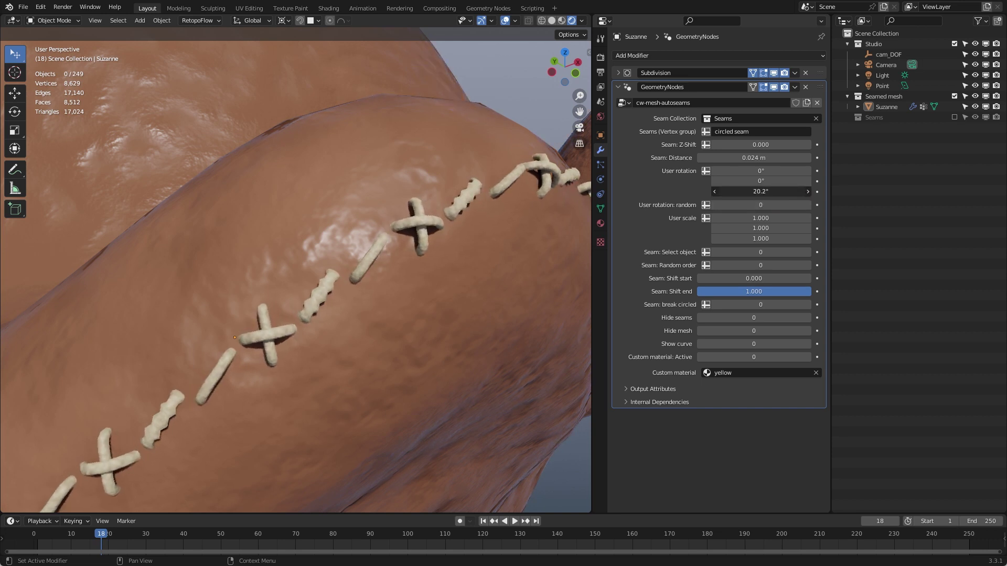
{"action": "key", "text": "Escape"}
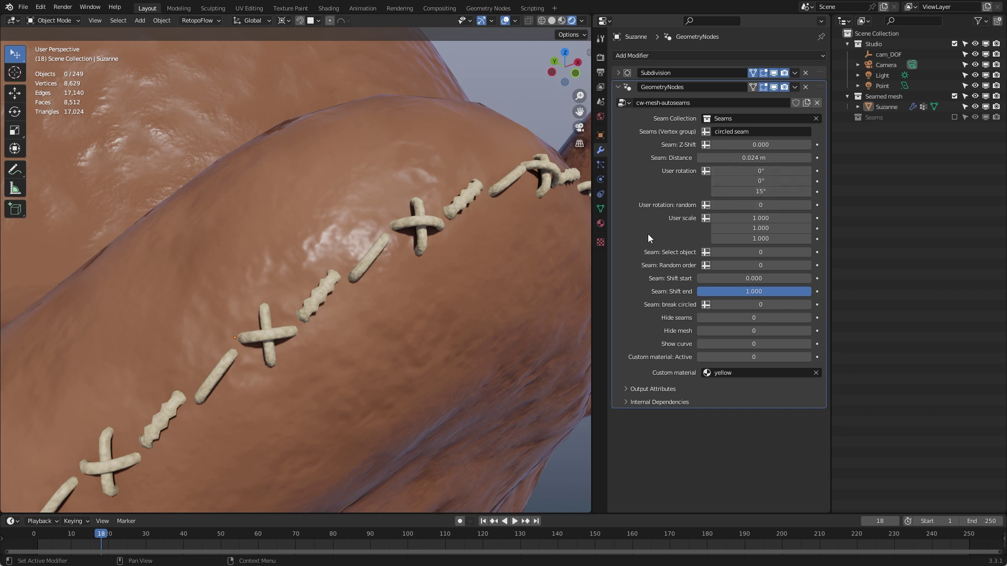
{"action": "mouse_move", "coordinate": [763, 219]}
{"action": "left_mouse_down"}
{"action": "mouse_move", "coordinate": [808, 219]}
{"action": "mouse_move", "coordinate": [766, 219]}
{"action": "mouse_move", "coordinate": [760, 238]}
{"action": "left_mouse_up"}
{"action": "key", "text": "Return"}
{"action": "key", "text": "BackSpace"}
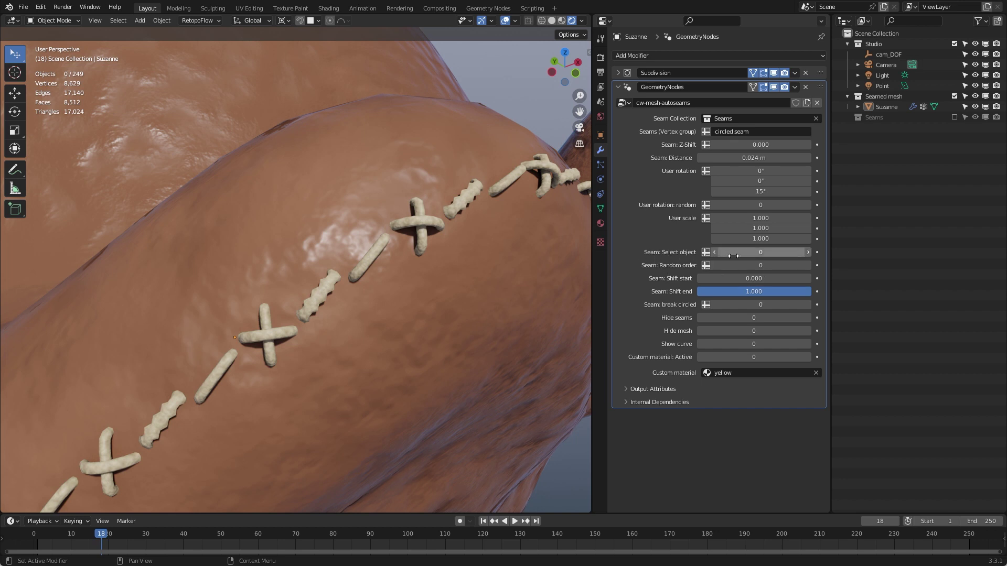
{"action": "mouse_move", "coordinate": [372, 240]}
{"action": "middle_mouse_down"}
{"action": "mouse_move", "coordinate": [332, 250]}
{"action": "mouse_move", "coordinate": [362, 240]}
{"action": "middle_mouse_up"}
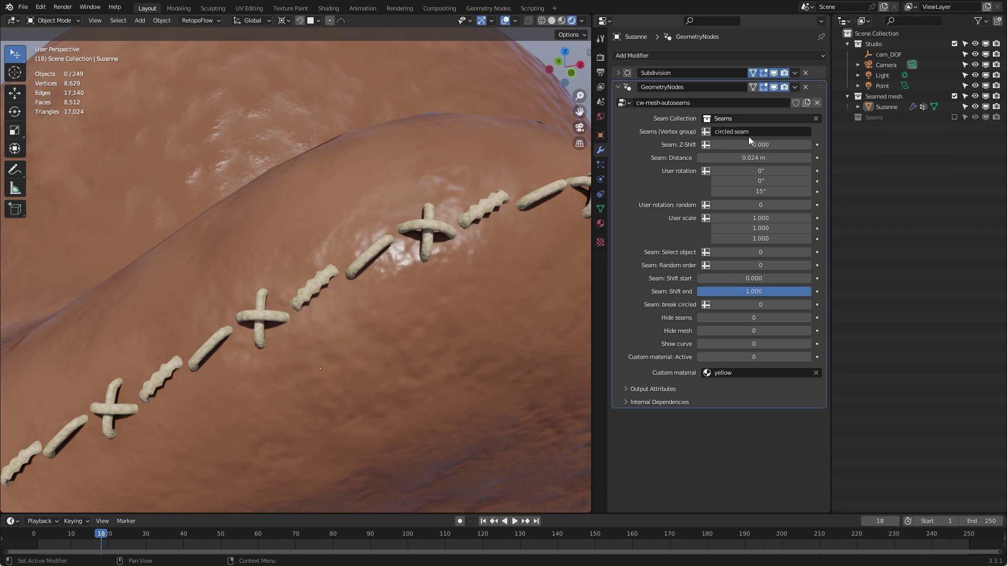
{"action": "middle_click_drag", "start_coordinate": [305, 286], "coordinate": [377, 278]}
{"action": "scroll", "coordinate": [413, 250], "scroll_direction": "up", "scroll_amount": 3}
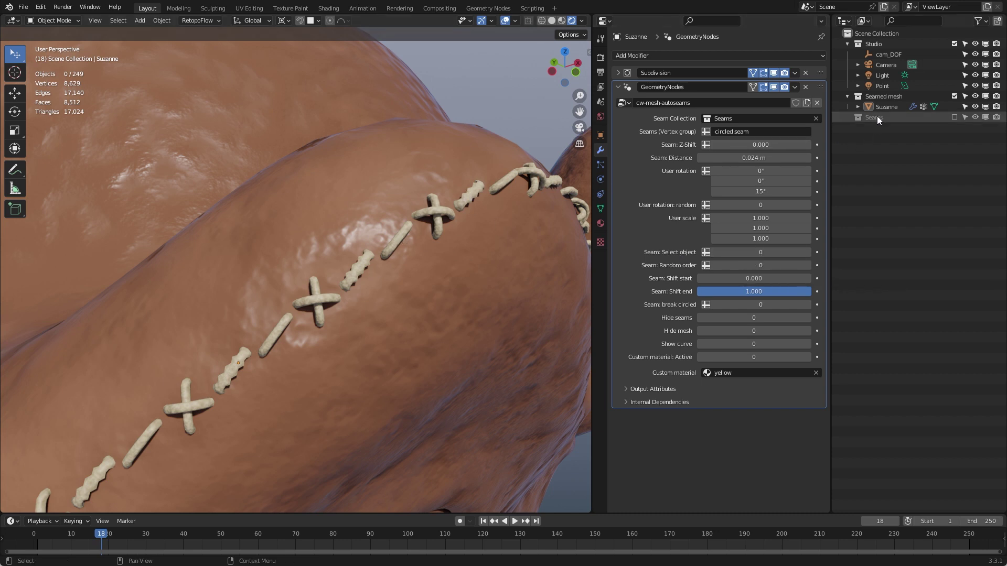
Step: Try each single stitch type by setting Seam: Select object to 1, 2 and 3
{"action": "left_click", "coordinate": [808, 252]}
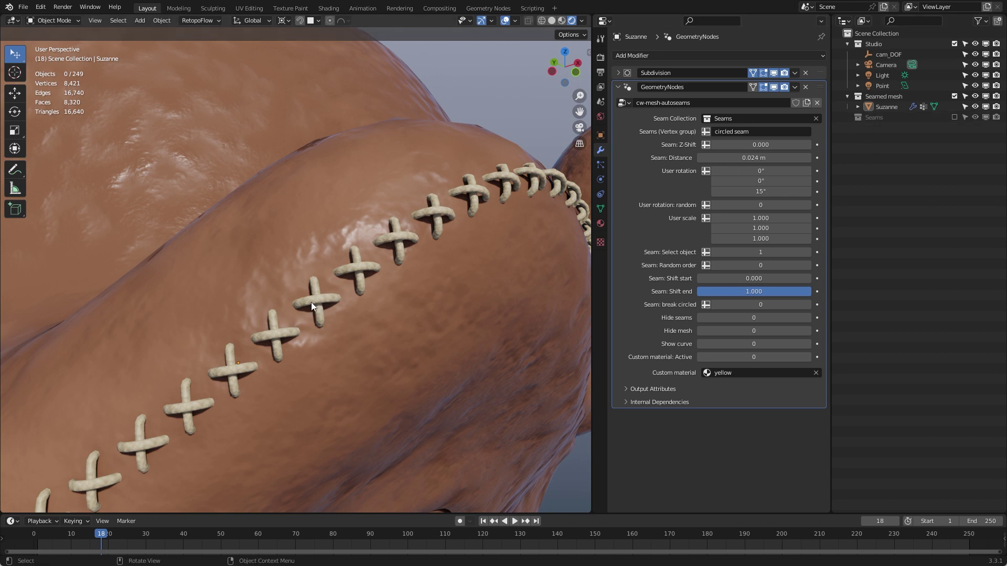
{"action": "left_click", "coordinate": [809, 251]}
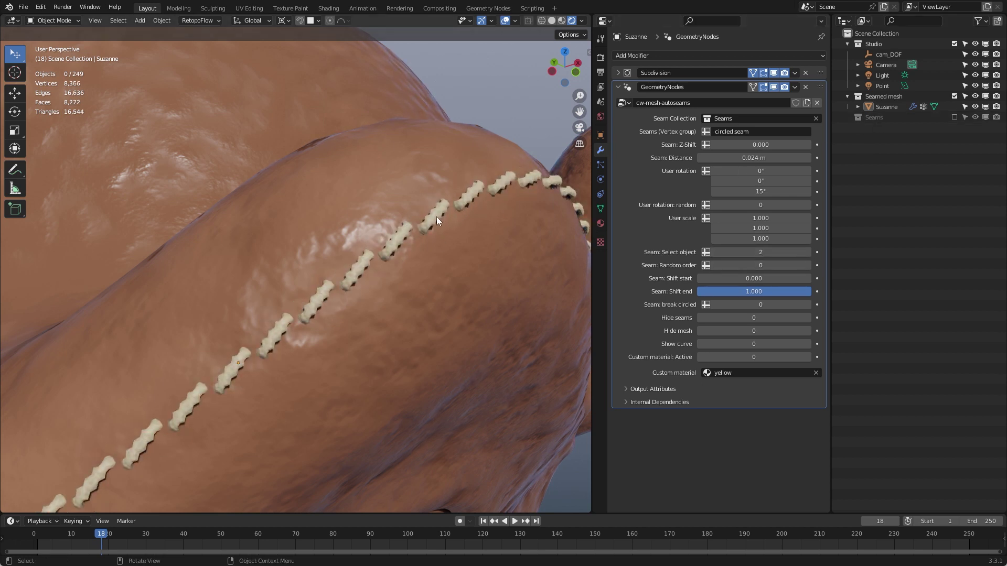
{"action": "left_click", "coordinate": [810, 252]}
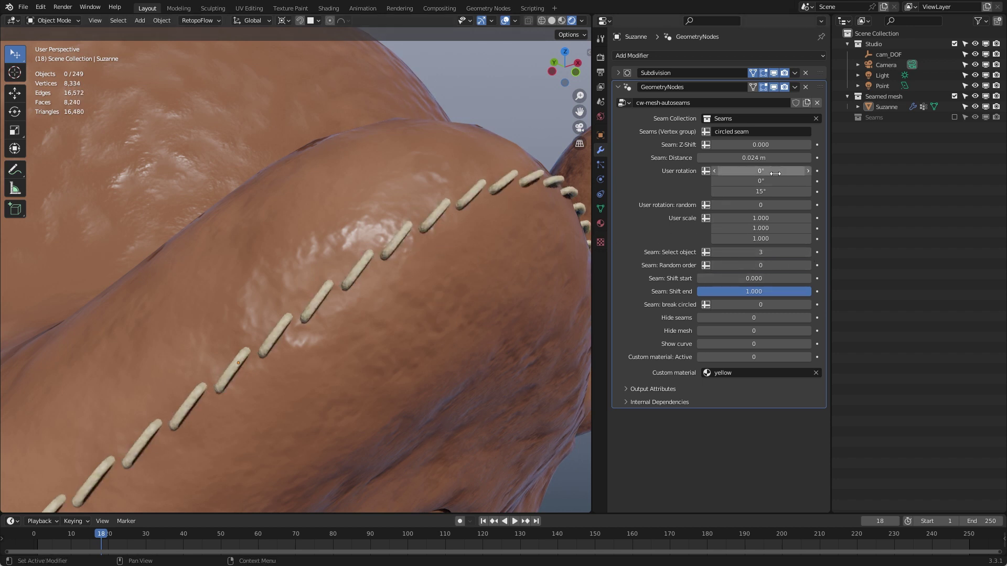
Step: Try a tighter Seam: Distance of 0.016 m, and settle on 0.021 m
{"action": "mouse_move", "coordinate": [754, 158]}
{"action": "left_mouse_down"}
{"action": "mouse_move", "coordinate": [776, 158]}
{"action": "mouse_move", "coordinate": [741, 157]}
{"action": "left_mouse_up"}
{"action": "middle_click_drag", "start_coordinate": [446, 233], "coordinate": [503, 221]}
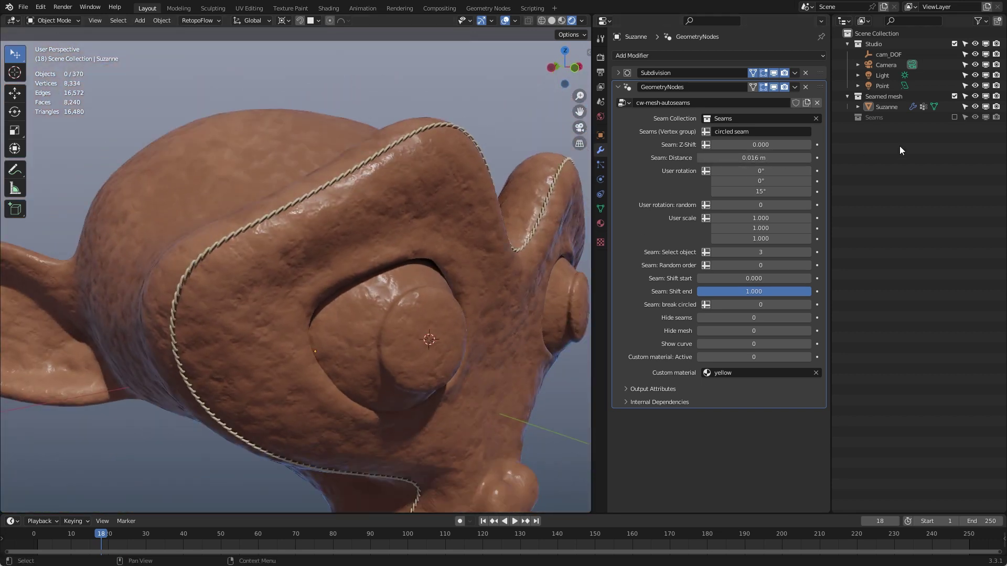
{"action": "middle_click_drag", "start_coordinate": [332, 241], "coordinate": [409, 236]}
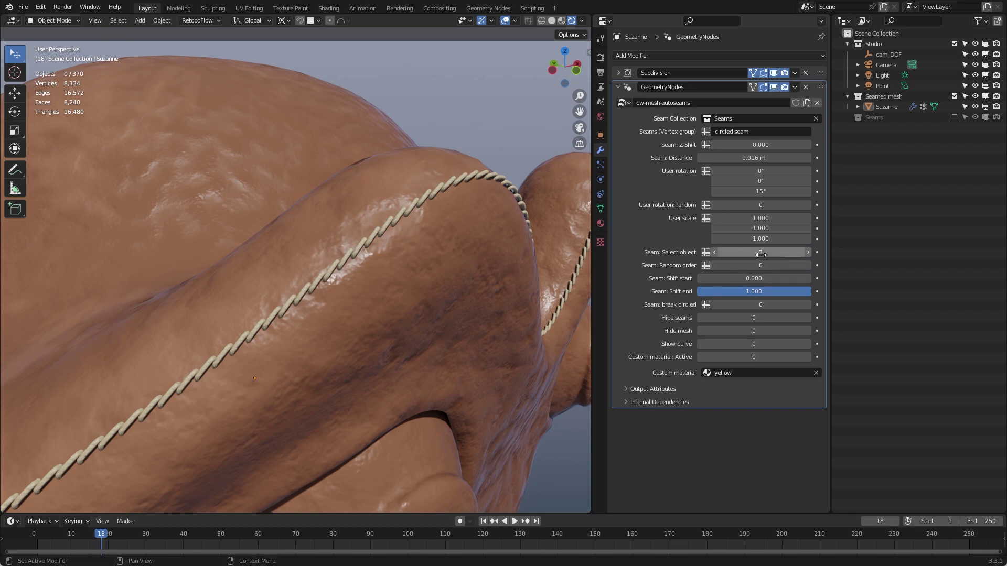
{"action": "mouse_move", "coordinate": [761, 204]}
{"action": "left_mouse_down"}
{"action": "mouse_move", "coordinate": [786, 204]}
{"action": "mouse_move", "coordinate": [760, 204]}
{"action": "left_mouse_up"}
{"action": "left_click_drag", "start_coordinate": [754, 158], "coordinate": [763, 157]}
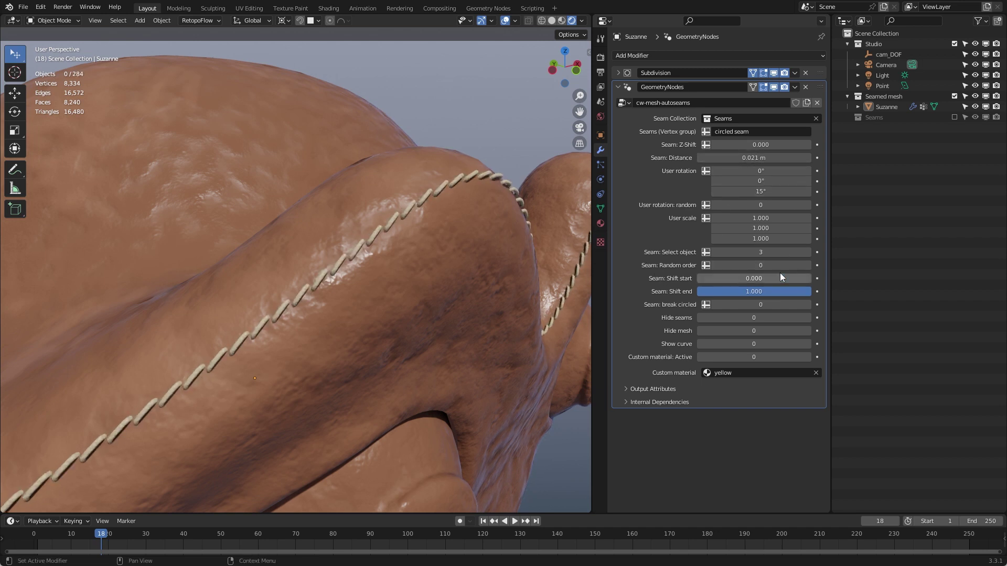
Step: Try Seam: Select object at 4 and 5, and return it to 0 to use all stitch types
{"action": "left_click", "coordinate": [809, 253]}
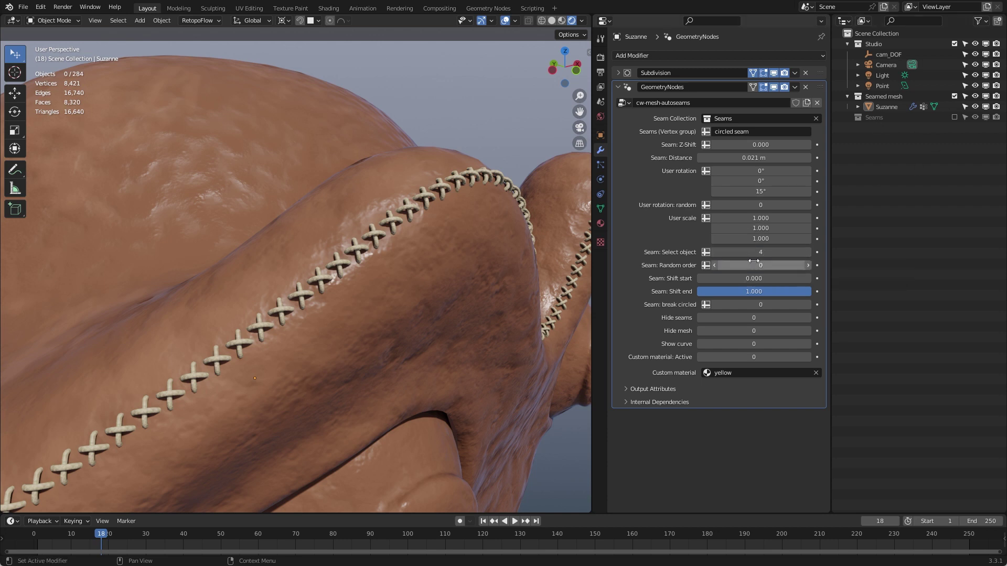
{"action": "left_click_drag", "start_coordinate": [799, 255], "coordinate": [713, 251]}
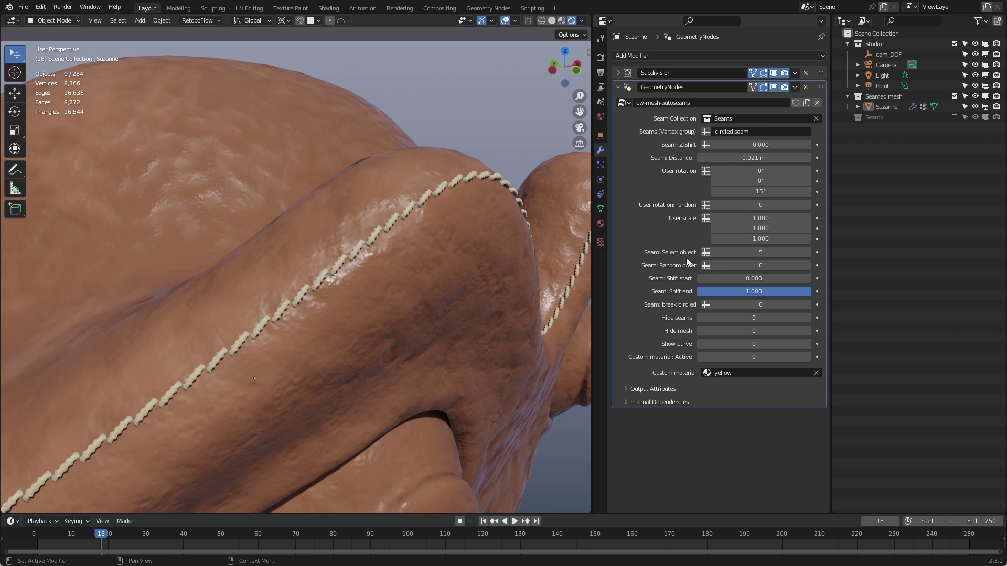
{"action": "left_click", "coordinate": [714, 252]}
{"action": "left_click", "coordinate": [714, 253]}
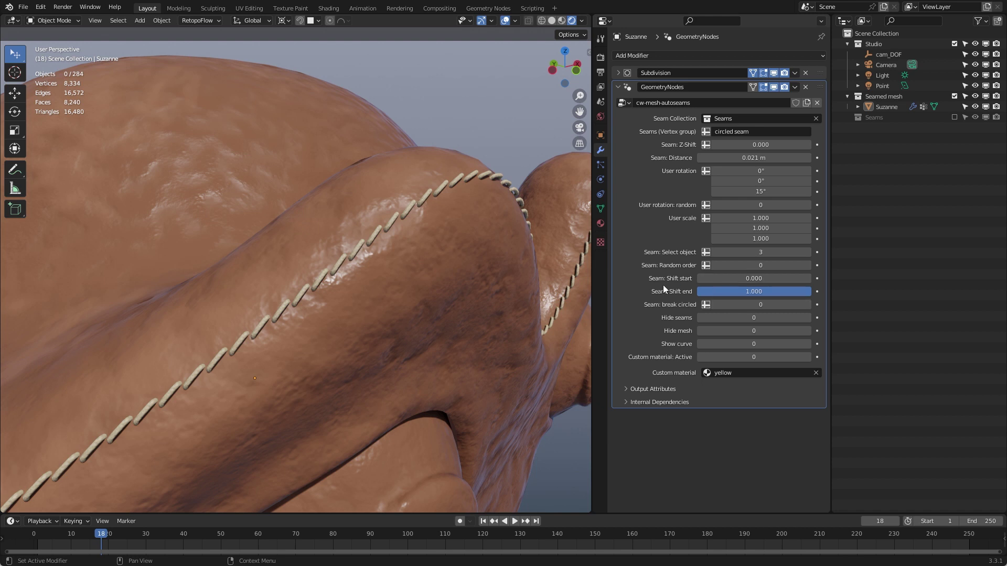
{"action": "left_click", "coordinate": [715, 254]}
{"action": "left_click", "coordinate": [715, 253]}
{"action": "left_click", "coordinate": [715, 253]}
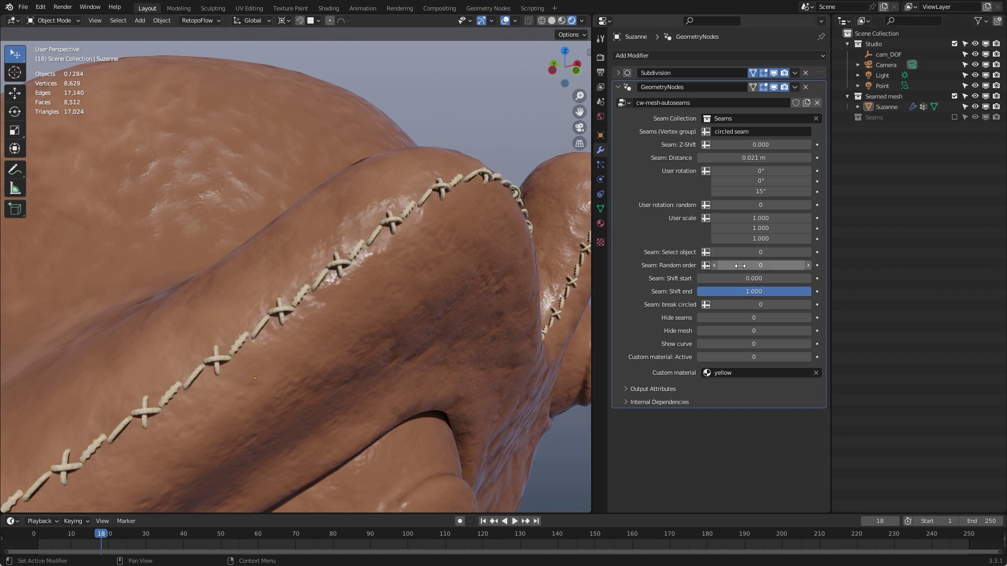
Step: Set Seam: Random order to 1 and inspect the shuffled stitches along the brow
{"action": "left_click", "coordinate": [808, 266]}
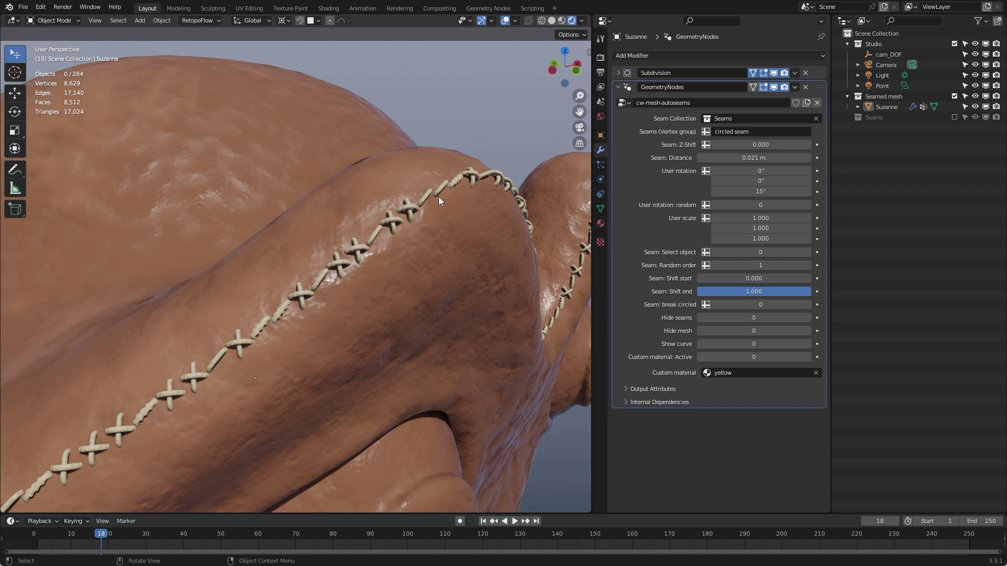
{"action": "middle_click_drag", "start_coordinate": [357, 256], "coordinate": [294, 275]}
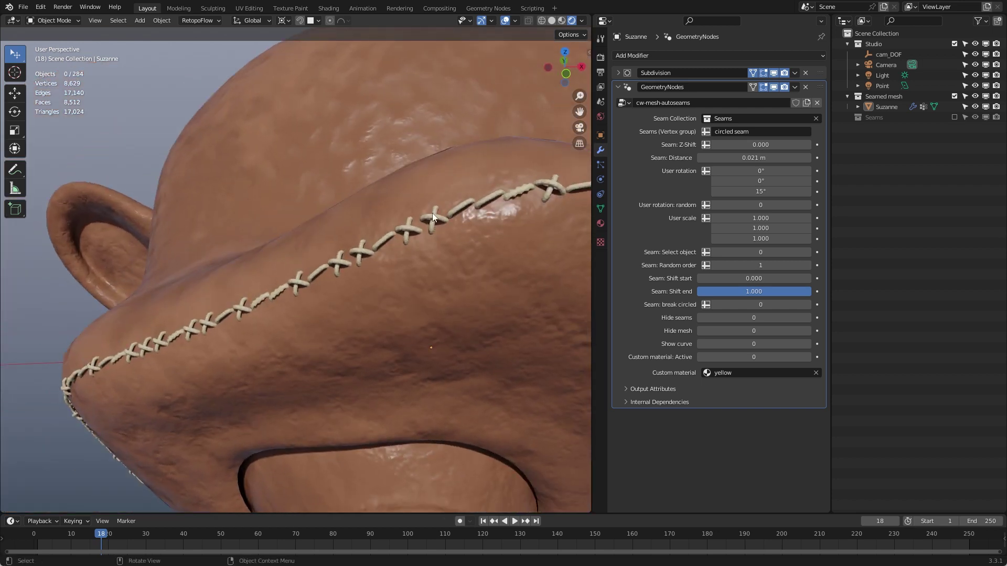
Step: Try Seam: Random order values from 2 up to 13 and compare the stitch arrangements along the brow
{"action": "left_click", "coordinate": [807, 266]}
{"action": "left_click", "coordinate": [807, 267]}
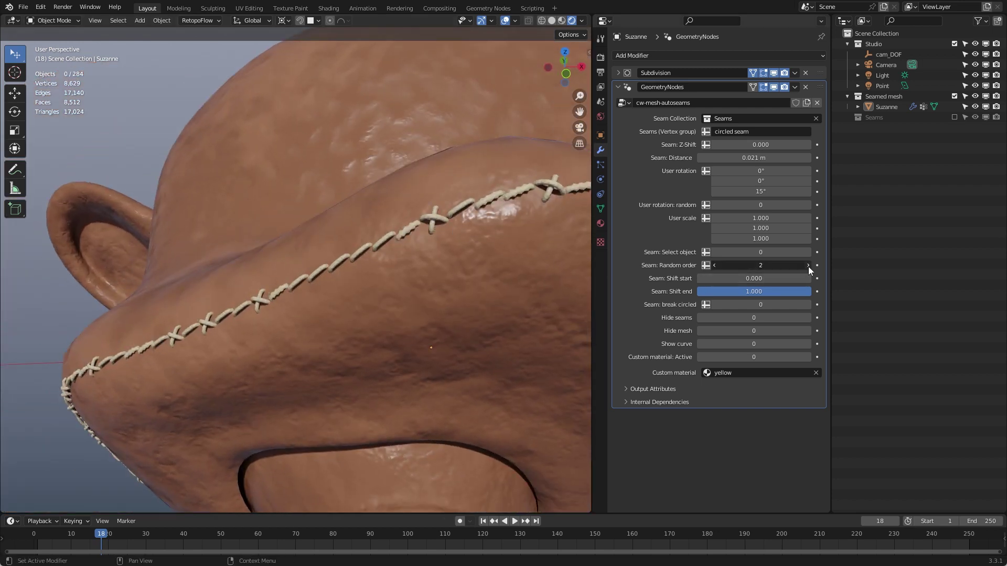
{"action": "left_click", "coordinate": [807, 266]}
{"action": "left_click", "coordinate": [807, 266]}
{"action": "left_click", "coordinate": [807, 266]}
{"action": "left_click", "coordinate": [808, 266]}
{"action": "left_click", "coordinate": [808, 267]}
{"action": "left_click", "coordinate": [807, 266]}
{"action": "left_click", "coordinate": [807, 266]}
{"action": "left_click", "coordinate": [808, 267]}
{"action": "left_click", "coordinate": [808, 266]}
{"action": "left_click", "coordinate": [807, 266]}
{"action": "middle_click_drag", "start_coordinate": [401, 300], "coordinate": [391, 194]}
{"action": "scroll", "coordinate": [391, 198], "scroll_direction": "up", "scroll_amount": 2}
Step: Set Seam: Random order back to 0
{"action": "double_click", "coordinate": [772, 264]}
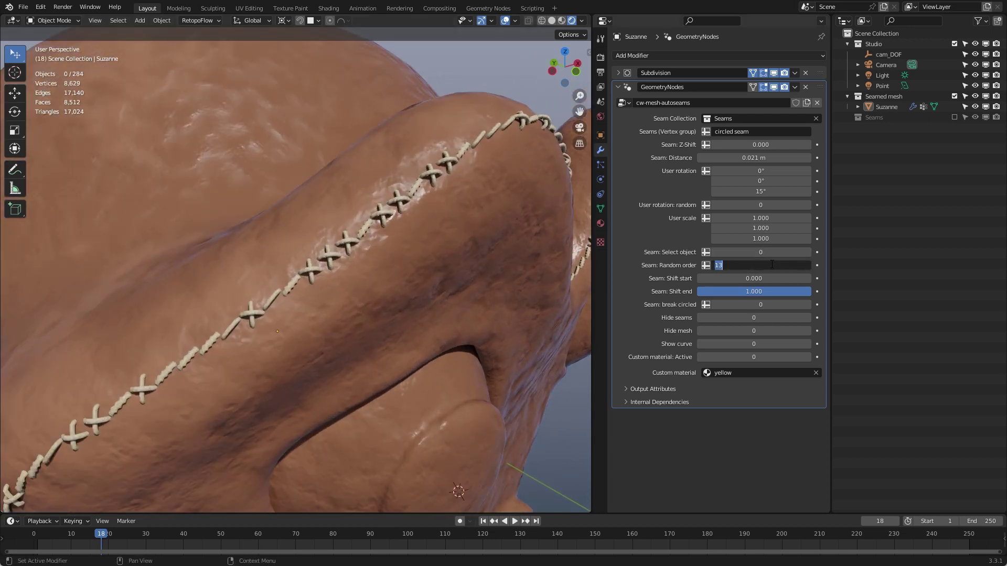
{"action": "type", "text": "0"}
{"action": "key", "text": "Return"}
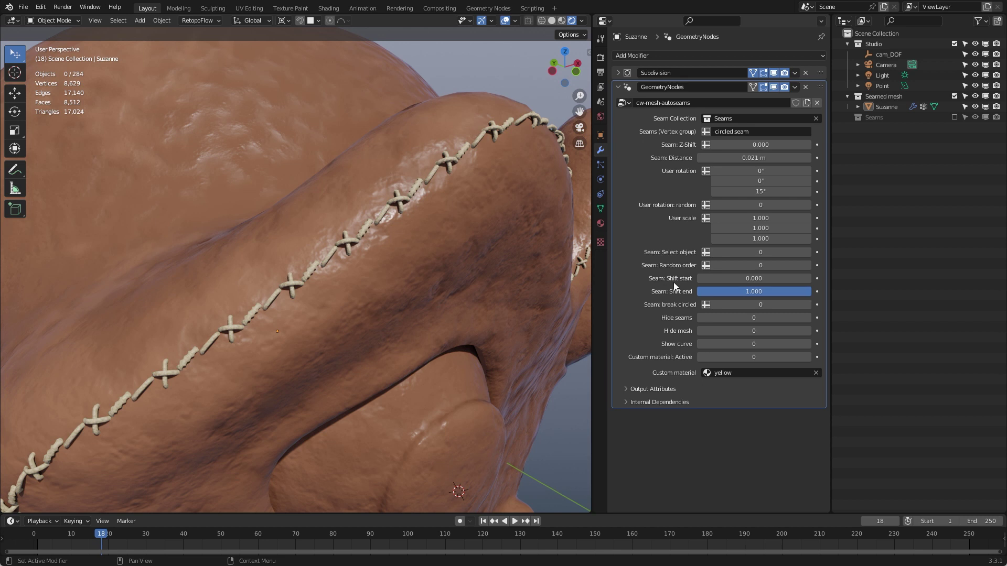
Step: Enter Edit Mode on Suzanne and select a shortest edge path across the top of the head
{"action": "scroll", "coordinate": [420, 272], "scroll_direction": "down", "scroll_amount": 5}
{"action": "mouse_move", "coordinate": [420, 272]}
{"action": "middle_mouse_down"}
{"action": "mouse_move", "coordinate": [458, 307]}
{"action": "mouse_move", "coordinate": [367, 187]}
{"action": "mouse_move", "coordinate": [410, 249]}
{"action": "mouse_move", "coordinate": [395, 230]}
{"action": "mouse_move", "coordinate": [394, 272]}
{"action": "mouse_move", "coordinate": [389, 232]}
{"action": "mouse_move", "coordinate": [374, 235]}
{"action": "mouse_move", "coordinate": [423, 240]}
{"action": "mouse_move", "coordinate": [435, 262]}
{"action": "mouse_move", "coordinate": [426, 271]}
{"action": "middle_mouse_up"}
{"action": "left_click", "coordinate": [423, 255]}
{"action": "key", "text": "Tab"}
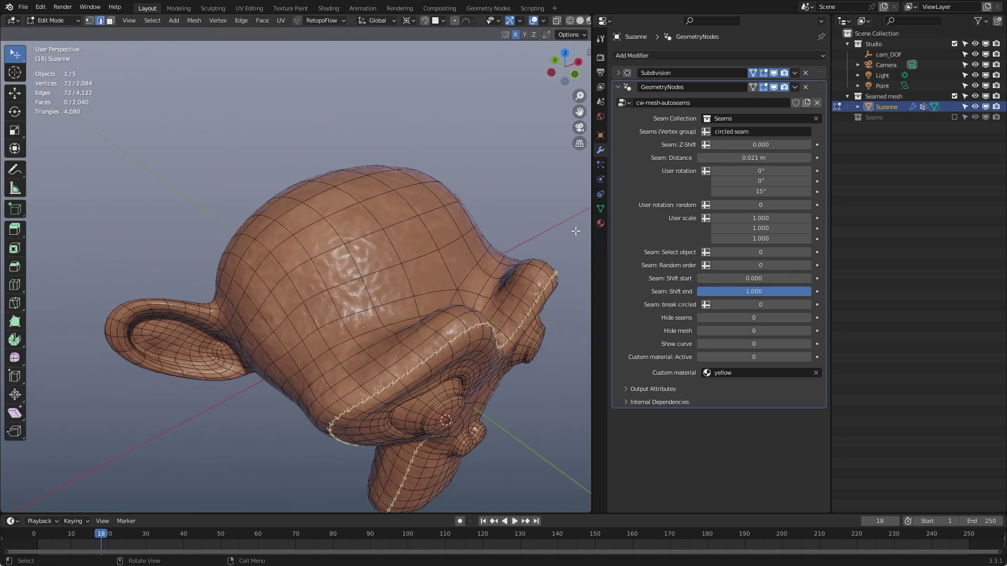
{"action": "middle_click_drag", "start_coordinate": [483, 231], "coordinate": [467, 239], "text": "shift"}
{"action": "middle_click_drag", "start_coordinate": [379, 270], "coordinate": [582, 291]}
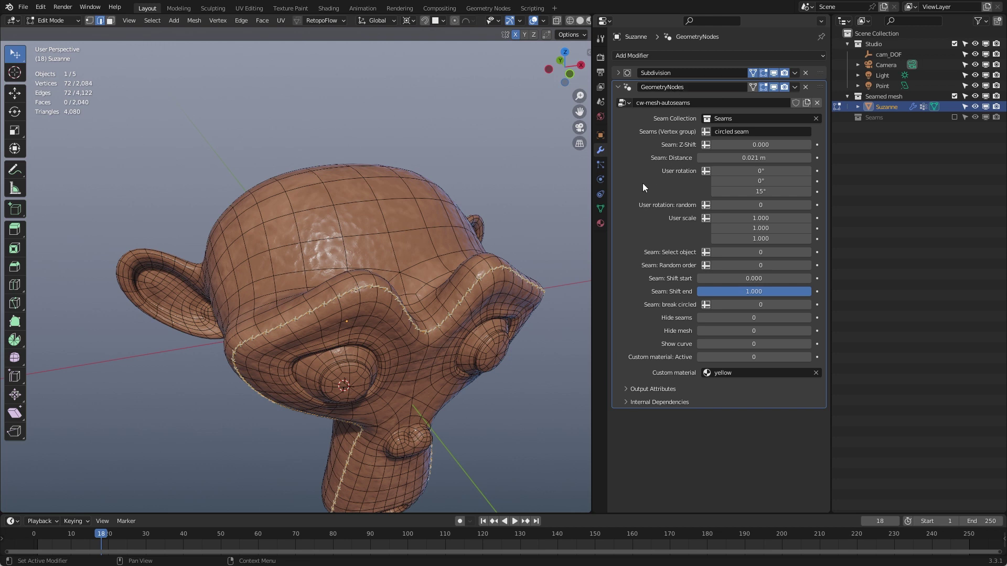
{"action": "mouse_move", "coordinate": [402, 233]}
{"action": "middle_mouse_down"}
{"action": "mouse_move", "coordinate": [420, 235]}
{"action": "mouse_move", "coordinate": [397, 224]}
{"action": "middle_mouse_up"}
{"action": "left_click", "coordinate": [359, 205]}
{"action": "left_click", "coordinate": [239, 246], "text": "ctrl"}
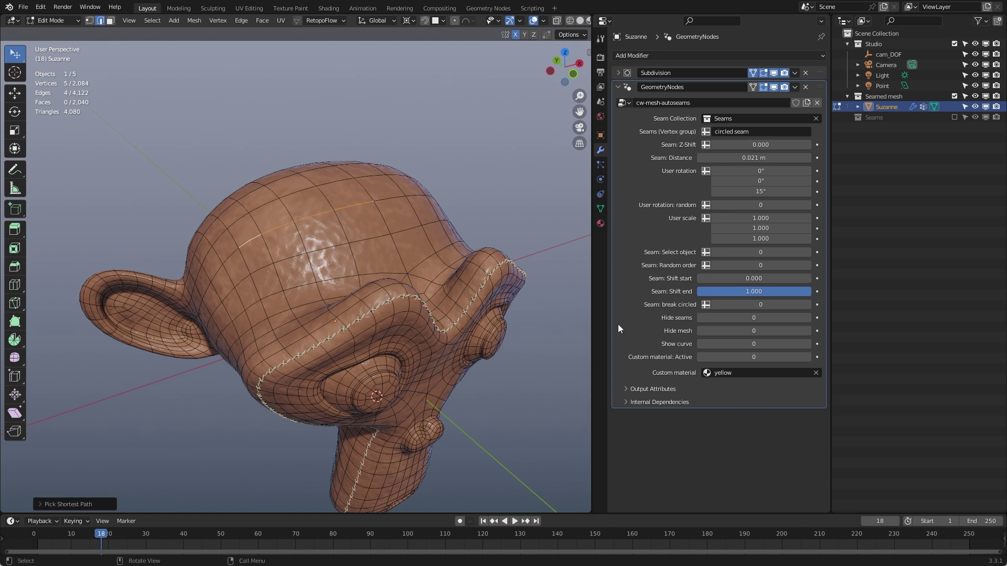
Step: Assign the selected edge path to the circled seam vertex group and check its stitches in Object Mode
{"action": "left_click", "coordinate": [601, 209]}
{"action": "left_click", "coordinate": [638, 155]}
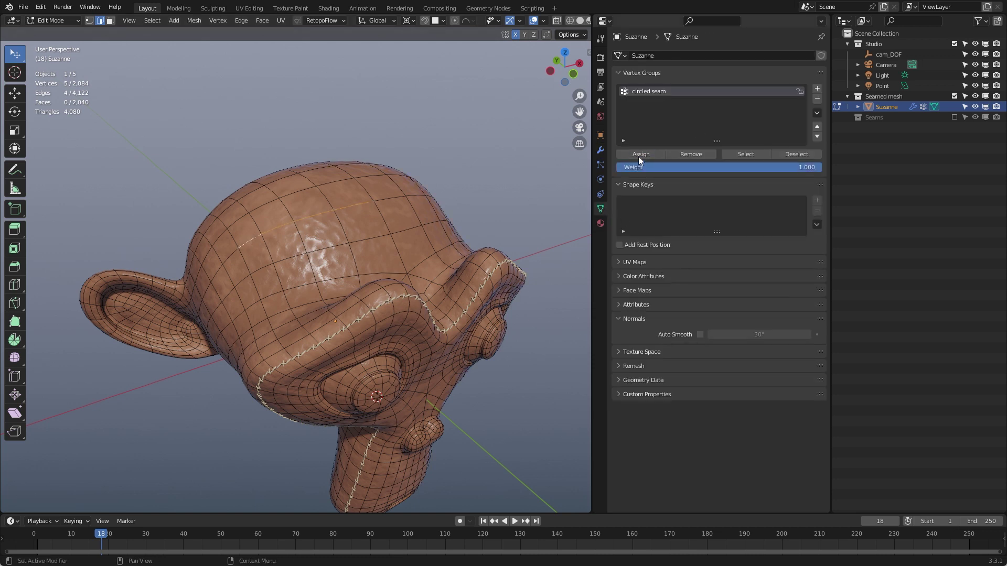
{"action": "key", "text": "Tab"}
{"action": "scroll", "coordinate": [315, 225], "scroll_direction": "up", "scroll_amount": 6}
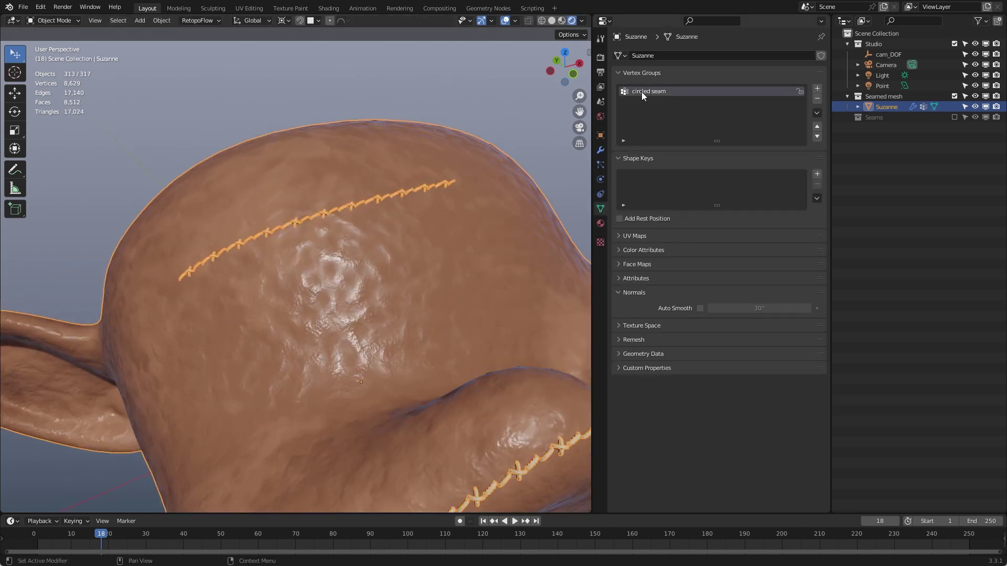
{"action": "left_click", "coordinate": [464, 98]}
{"action": "middle_click_drag", "start_coordinate": [464, 99], "coordinate": [451, 210]}
{"action": "key", "text": "Tab"}
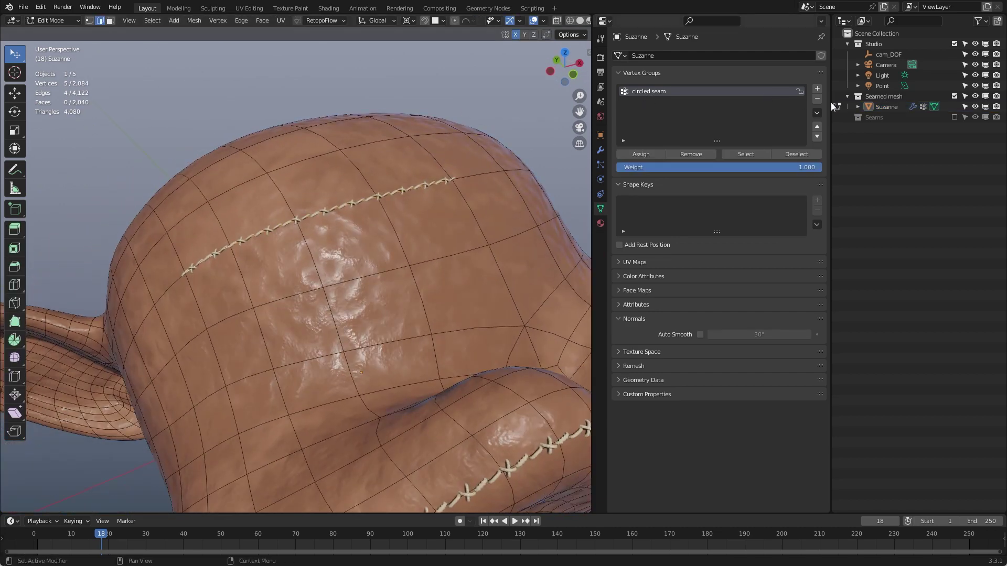
Step: Add a second vertex group and remove the selected edge path from the circled seam group
{"action": "left_click", "coordinate": [817, 88]}
{"action": "left_click", "coordinate": [694, 92]}
{"action": "left_click", "coordinate": [705, 155]}
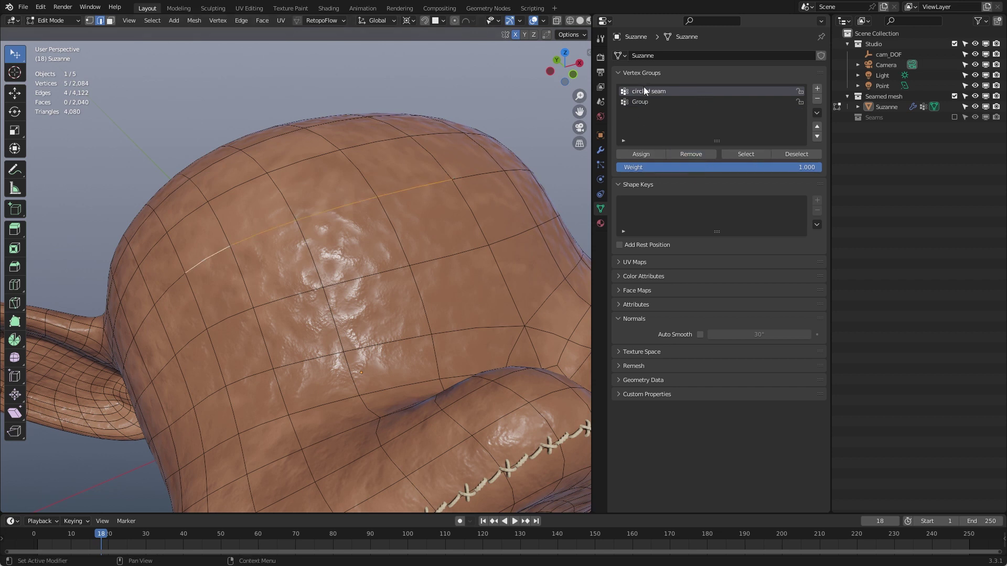
Step: Rename the new vertex group to 2nd seams and assign the selected edge path to it
{"action": "left_click", "coordinate": [653, 104]}
{"action": "type", "text": "2nd seams"}
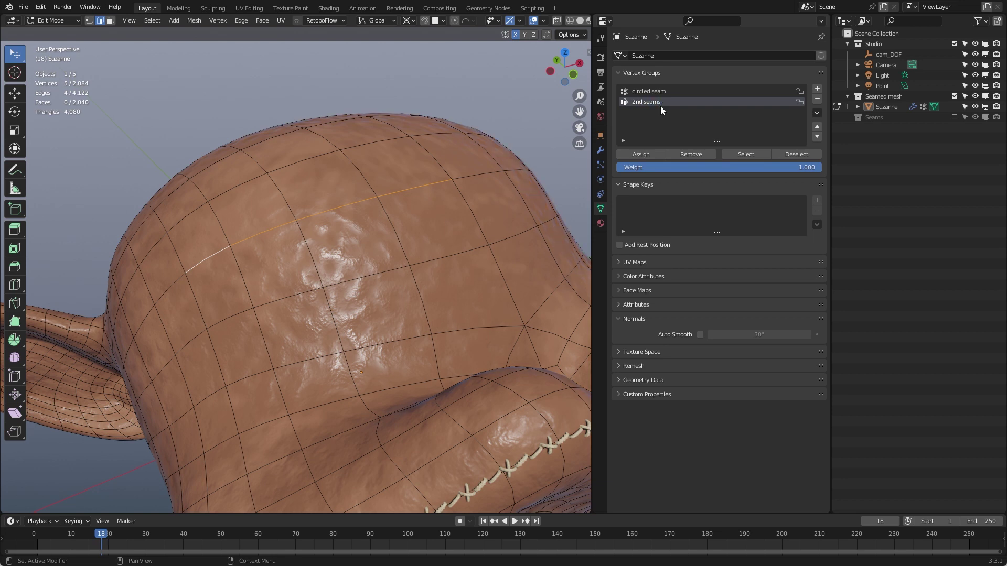
{"action": "left_click", "coordinate": [639, 153]}
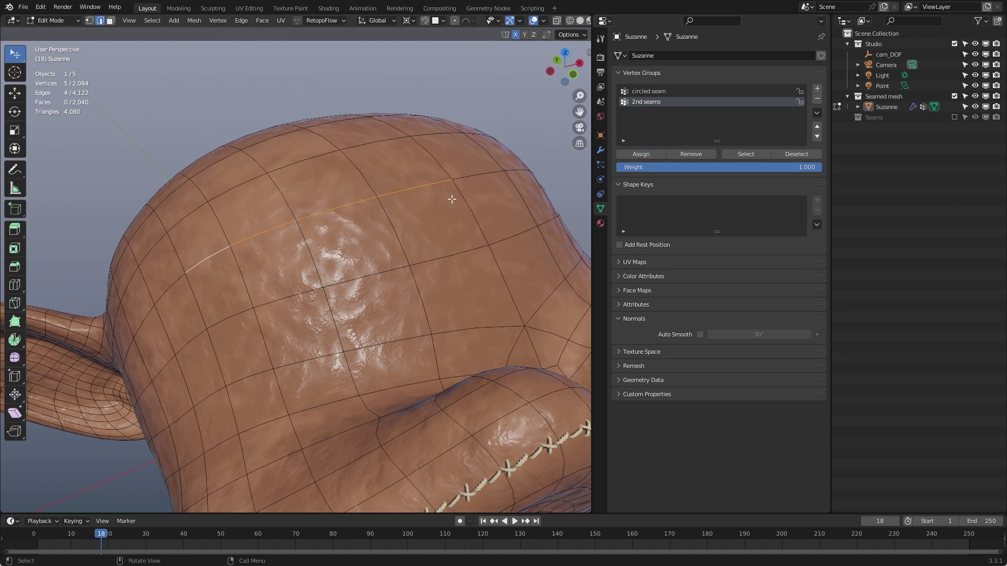
Step: Duplicate the cw-mesh-autoseams modifier in Object Mode and rename the copy to 2nd seams
{"action": "left_click", "coordinate": [601, 150]}
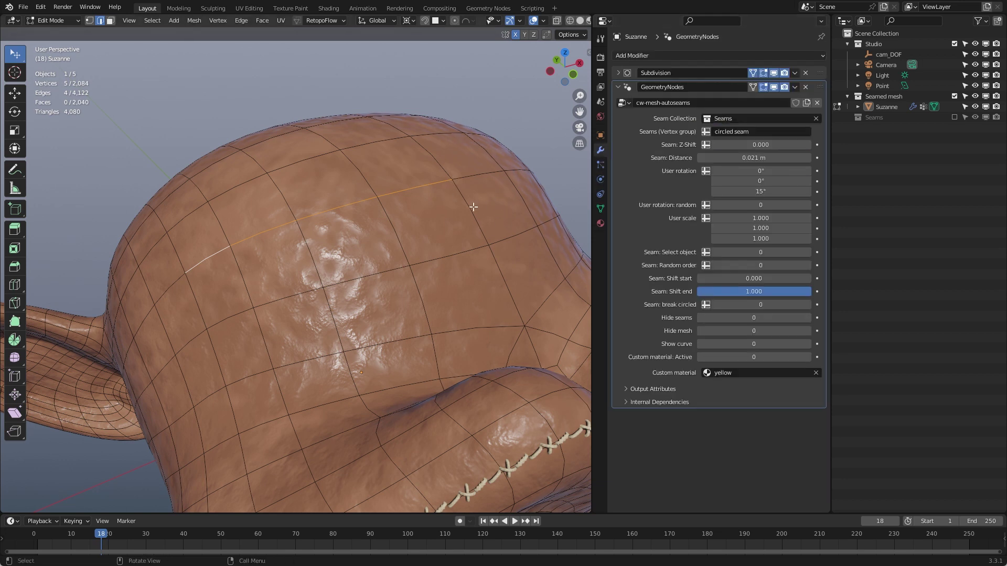
{"action": "key", "text": "Tab"}
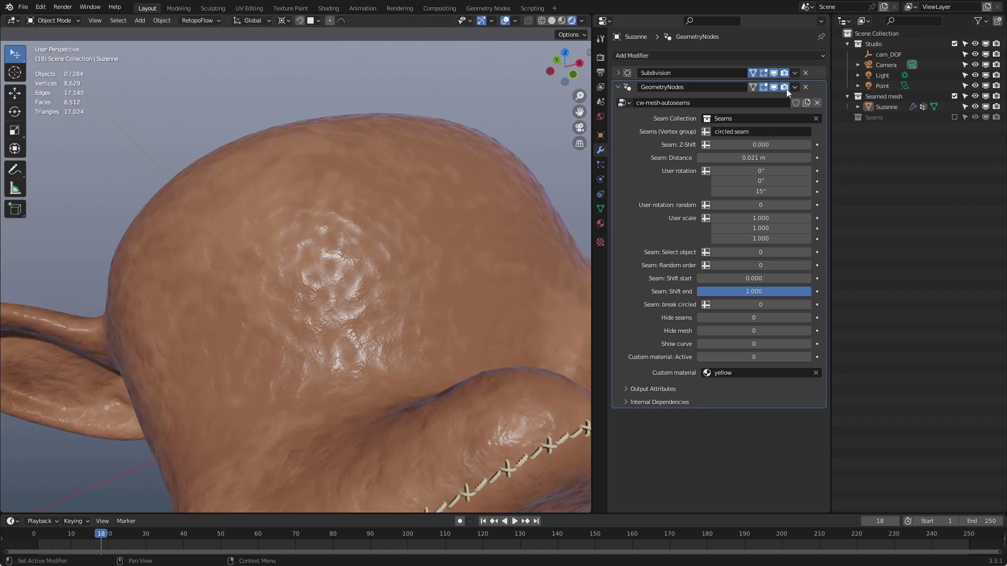
{"action": "left_click", "coordinate": [622, 90]}
{"action": "left_click", "coordinate": [795, 87]}
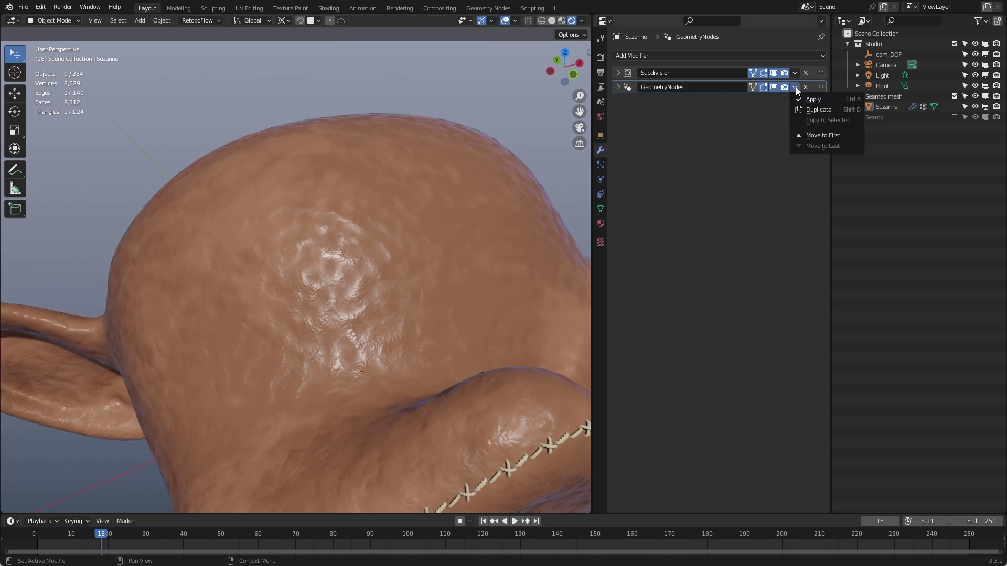
{"action": "left_click", "coordinate": [819, 108]}
{"action": "double_click", "coordinate": [713, 101]}
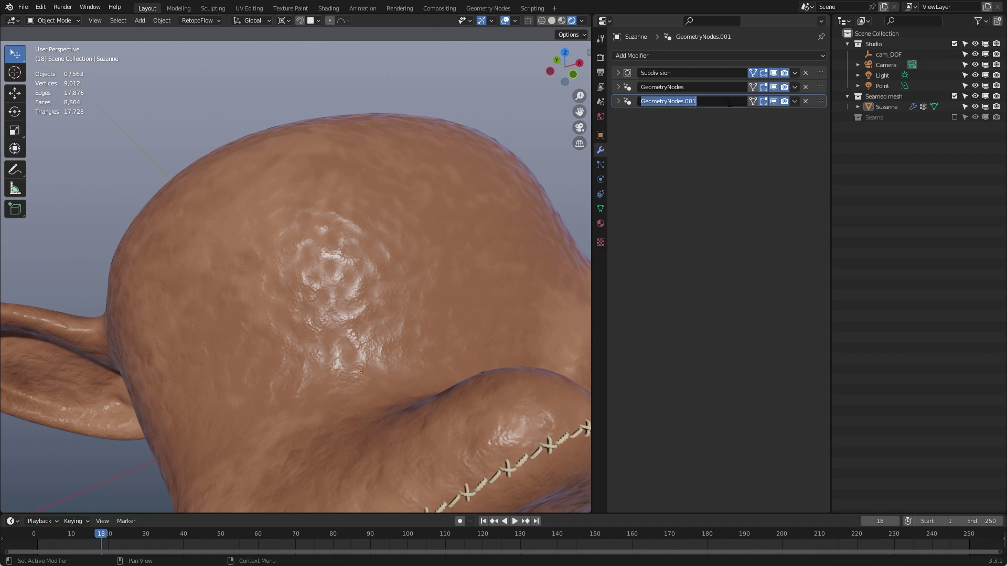
{"action": "type", "text": "2nd seams"}
{"action": "key", "text": "Return"}
Step: Set the Seams vertex group of the 2nd seams modifier to 2nd seams and compare it with the original modifier's settings
{"action": "left_click", "coordinate": [618, 101]}
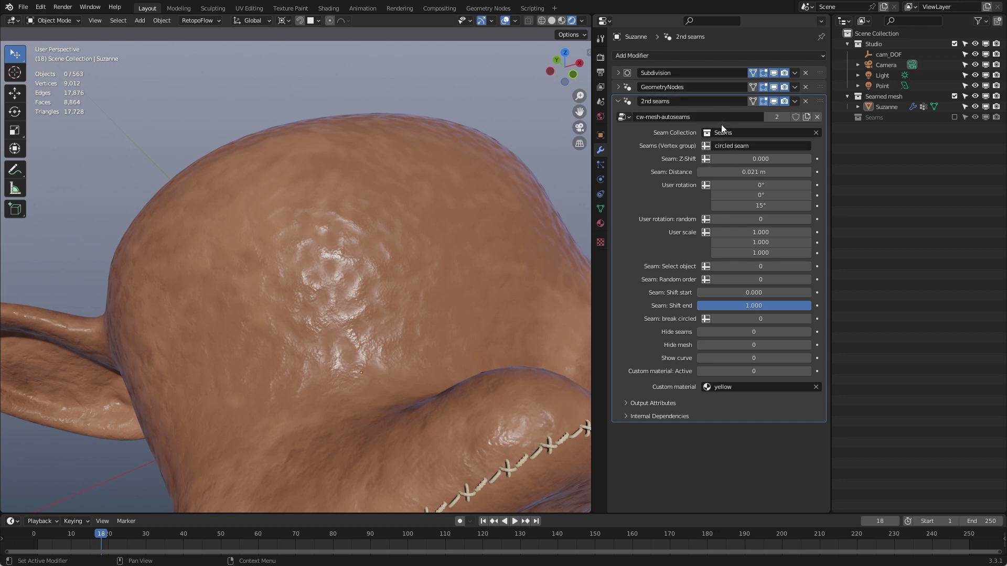
{"action": "left_click", "coordinate": [707, 147]}
{"action": "left_click", "coordinate": [708, 148]}
{"action": "left_click", "coordinate": [737, 147]}
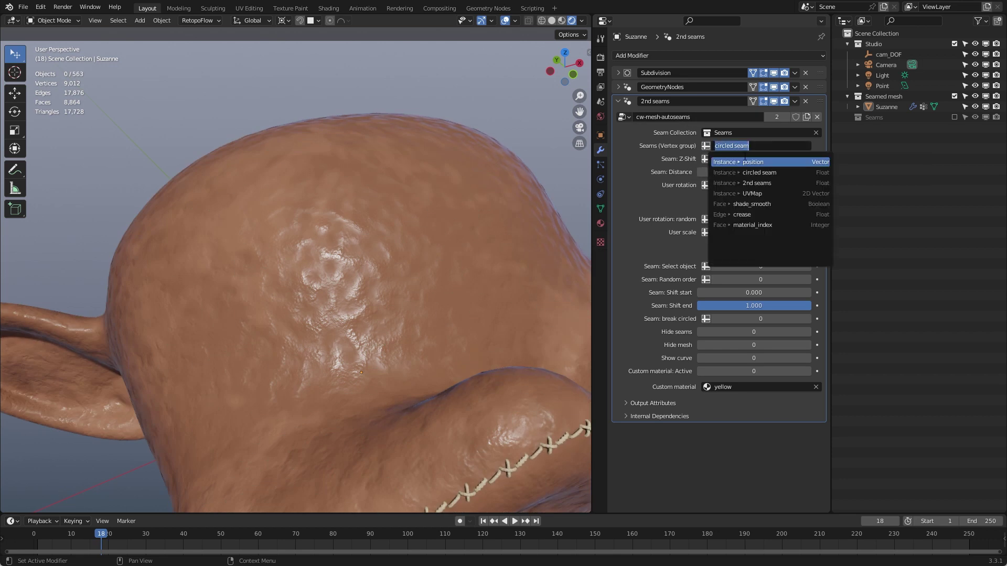
{"action": "left_click", "coordinate": [772, 183]}
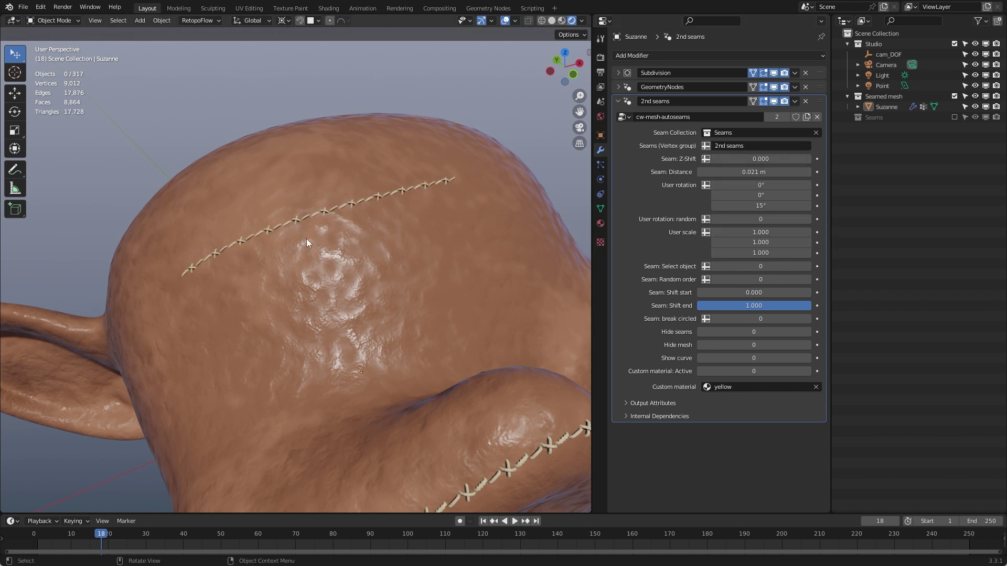
{"action": "middle_click_drag", "start_coordinate": [457, 376], "coordinate": [458, 296]}
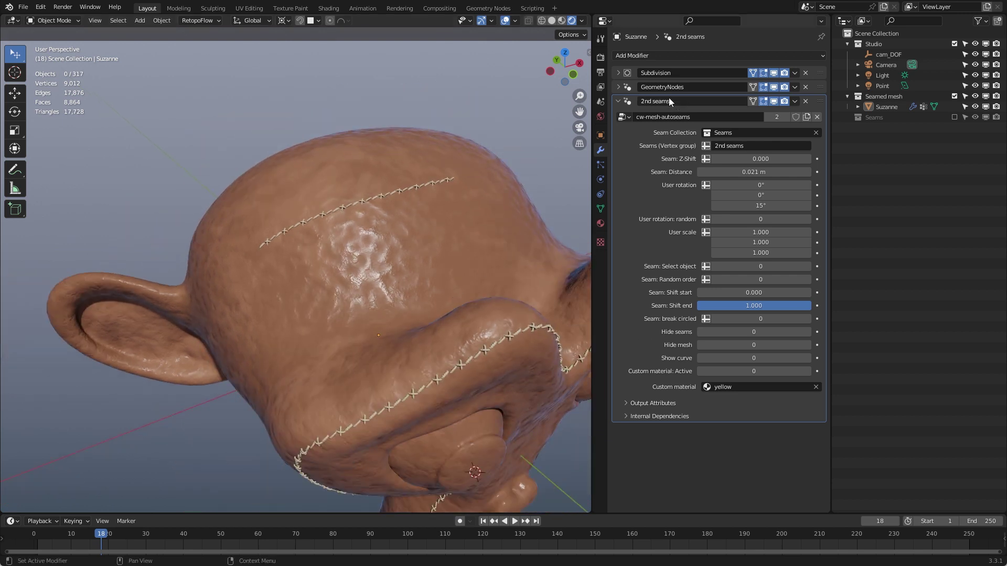
{"action": "left_click", "coordinate": [619, 88]}
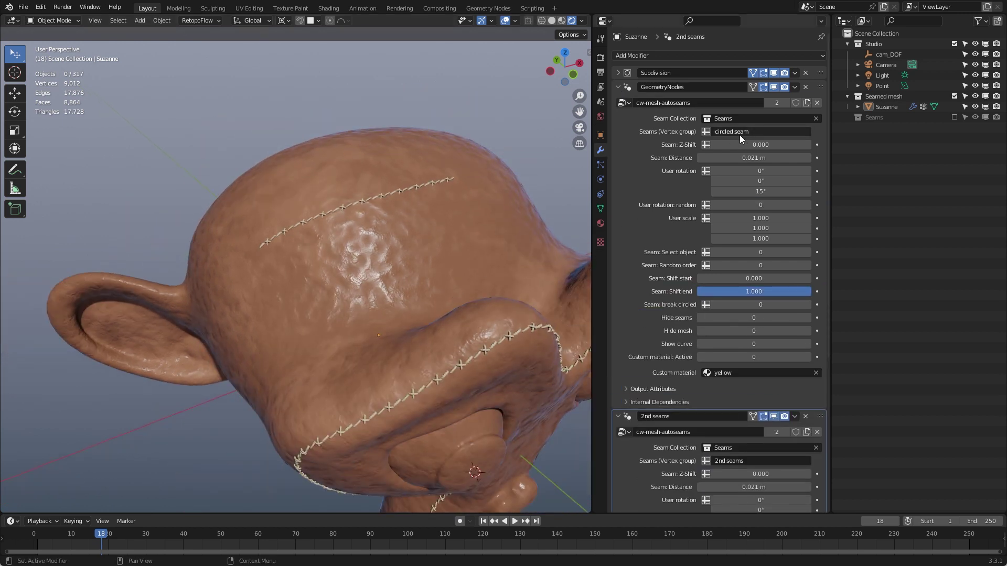
{"action": "left_click", "coordinate": [619, 87]}
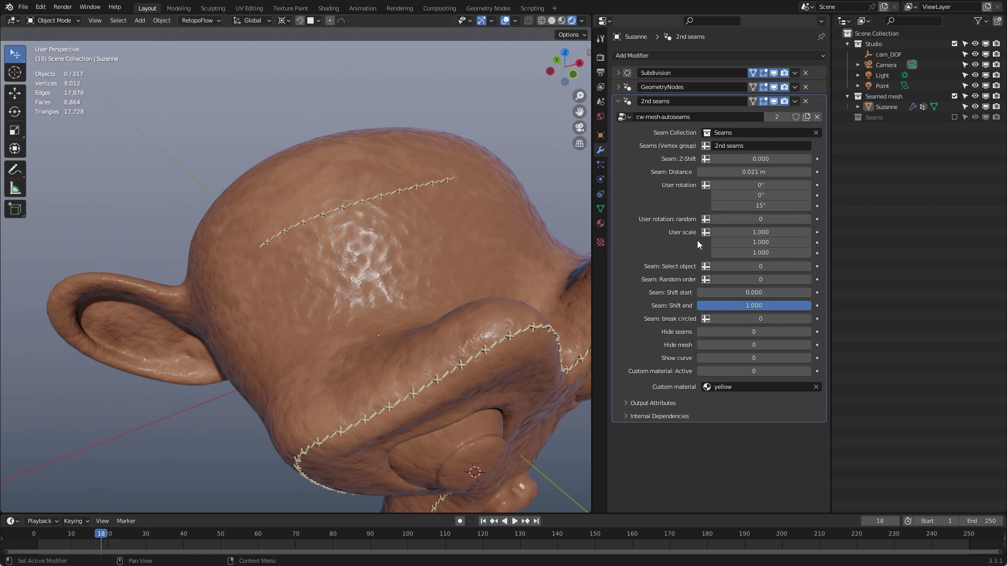
Step: Set Seam: Select object to 1 in the 2nd seams modifier and inspect the stitches on top of the head
{"action": "left_click", "coordinate": [745, 266]}
{"action": "left_click_drag", "start_coordinate": [745, 267], "coordinate": [758, 266]}
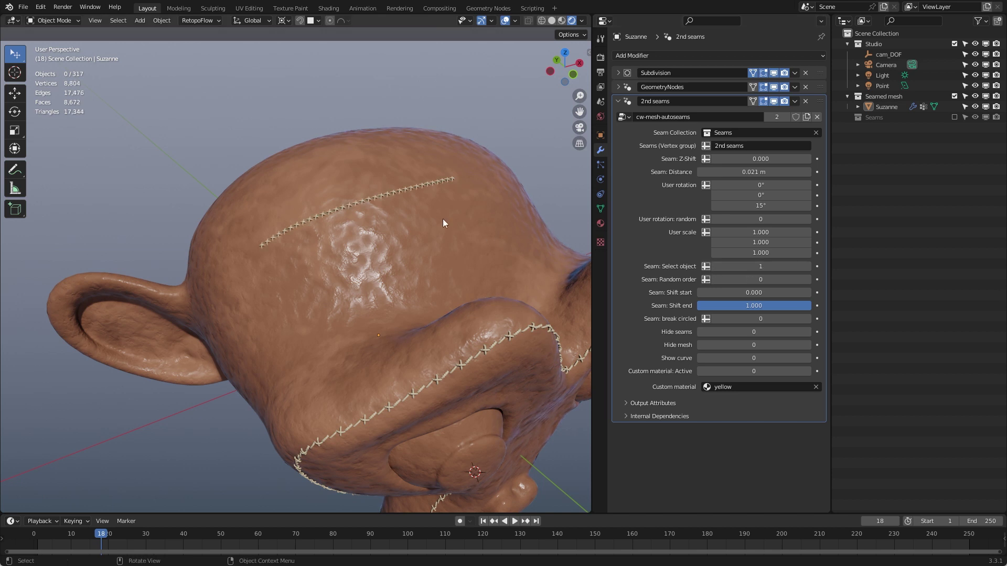
{"action": "middle_click_drag", "start_coordinate": [346, 231], "coordinate": [425, 218]}
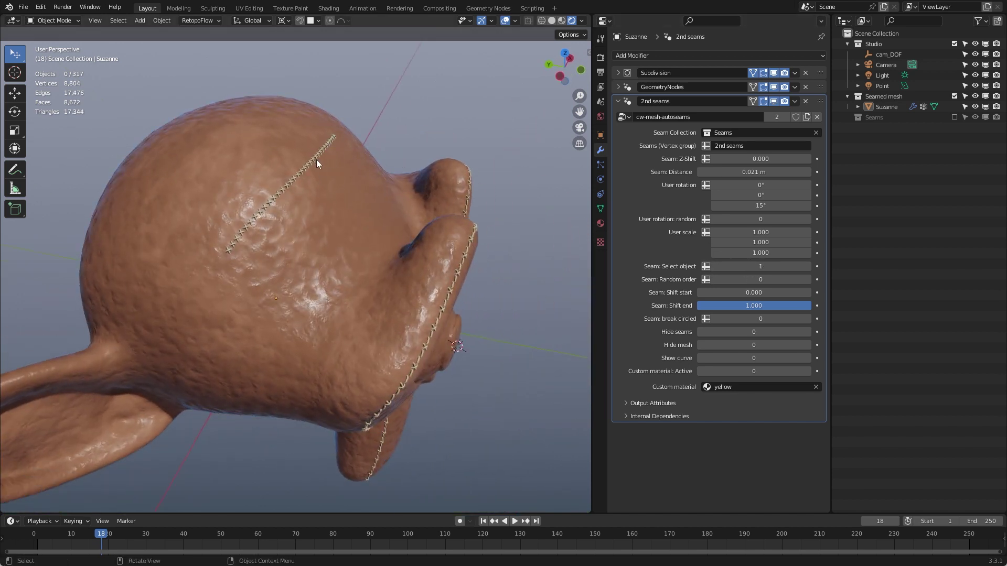
{"action": "middle_click_drag", "start_coordinate": [318, 191], "coordinate": [491, 235]}
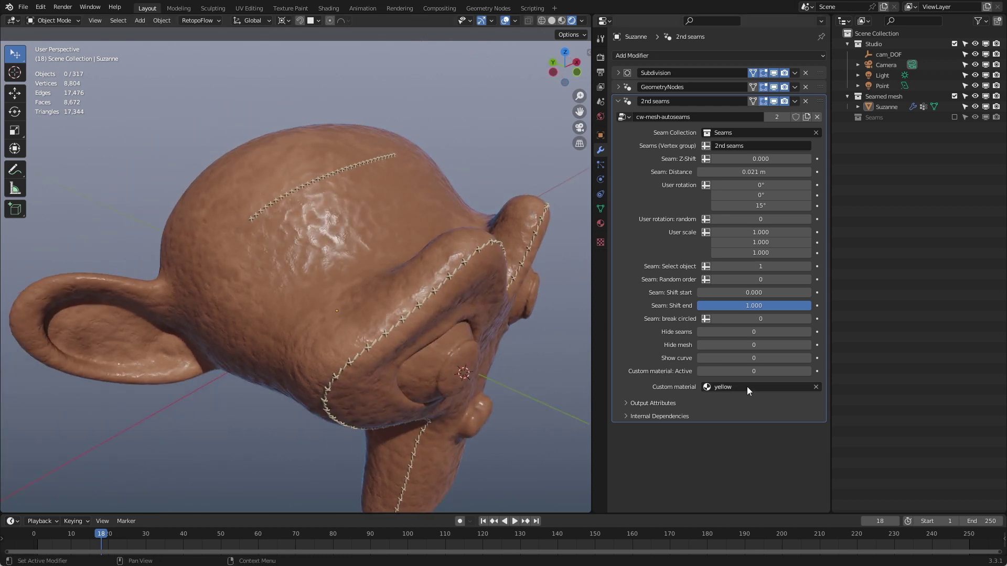
Step: Set Custom material: Active to 1 in the 2nd seams modifier to use the yellow material, and check Suzanne's material slots
{"action": "left_click", "coordinate": [808, 371]}
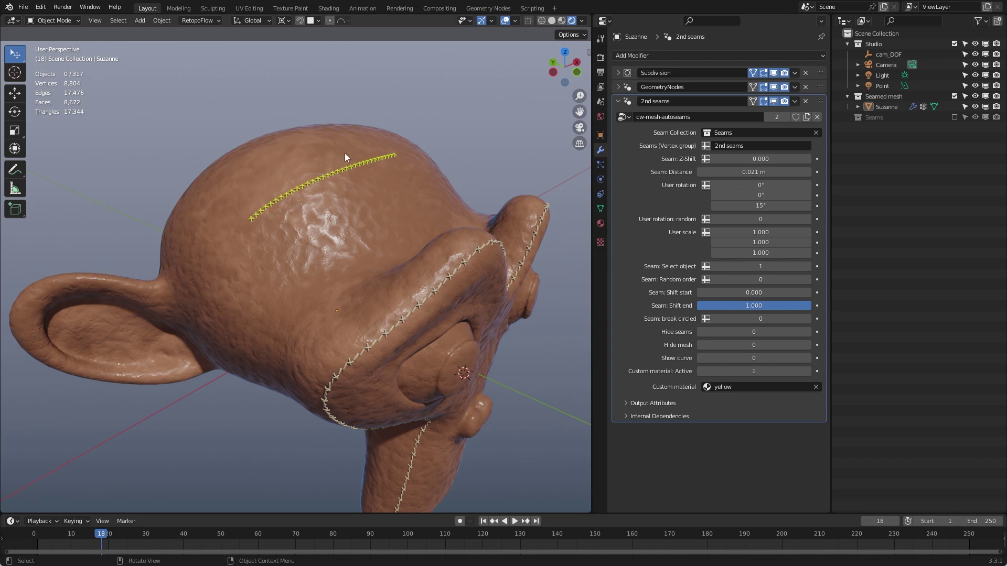
{"action": "scroll", "coordinate": [370, 216], "scroll_direction": "up", "scroll_amount": 5}
{"action": "middle_click_drag", "start_coordinate": [389, 237], "coordinate": [303, 151]}
{"action": "scroll", "coordinate": [445, 226], "scroll_direction": "down", "scroll_amount": 4}
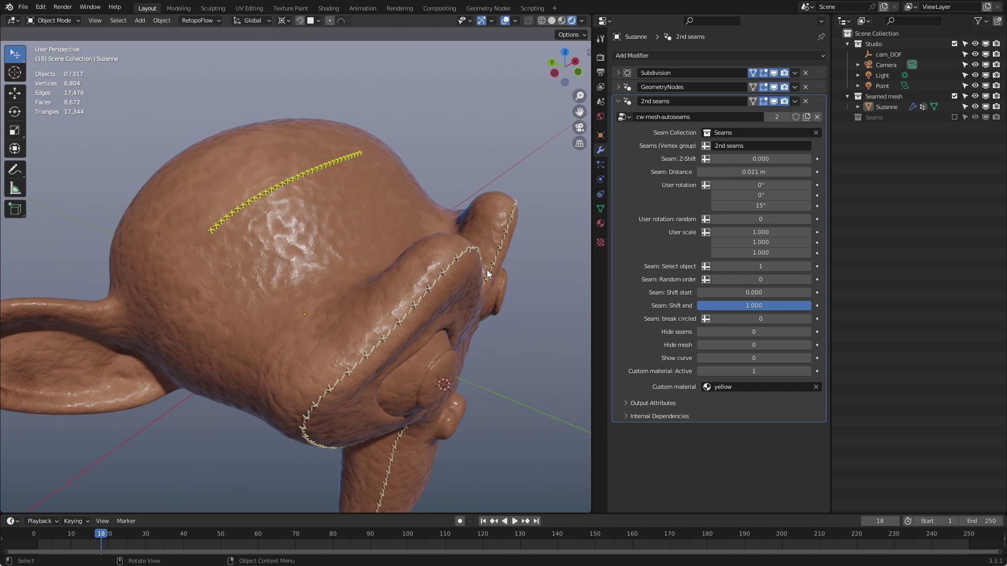
{"action": "left_click", "coordinate": [600, 222]}
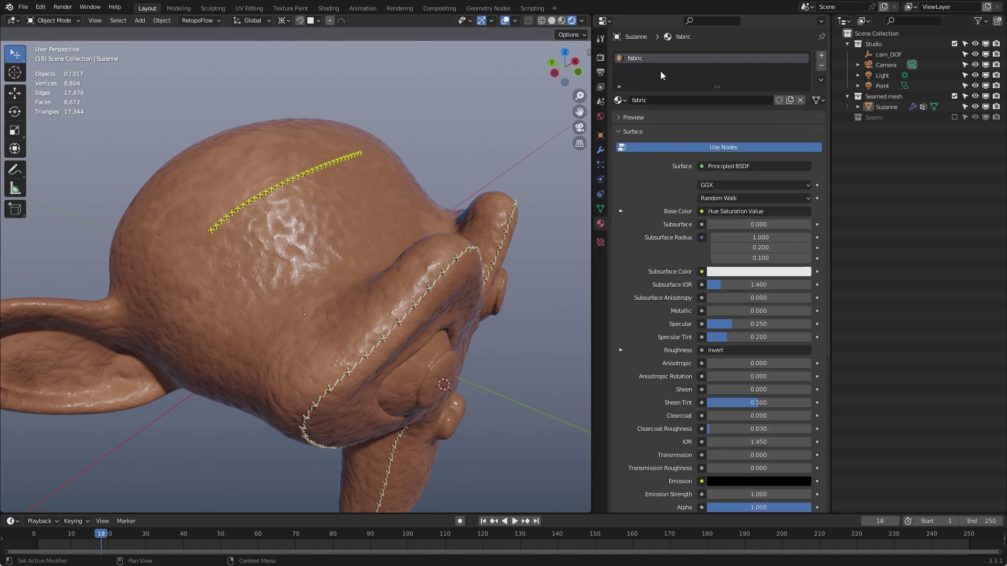
{"action": "left_click", "coordinate": [600, 208]}
{"action": "left_click", "coordinate": [600, 150]}
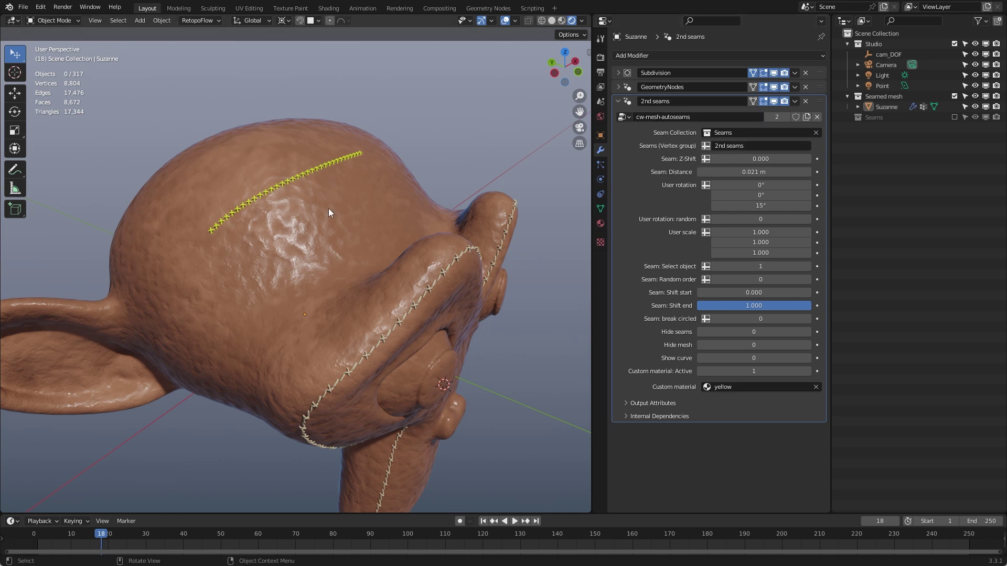
Step: Try Seam: Shift start and a Seam: Shift end of 0.659 on the 2nd seams modifier, and return them to 0.000 and 1.000
{"action": "middle_click_drag", "start_coordinate": [334, 194], "coordinate": [398, 226], "text": "shift"}
{"action": "scroll", "coordinate": [323, 198], "scroll_direction": "up", "scroll_amount": 3}
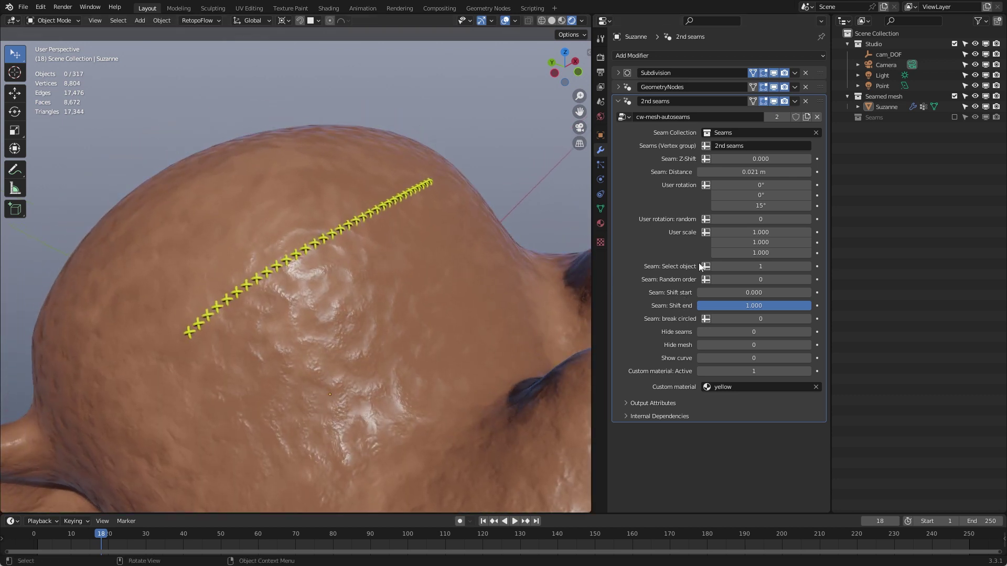
{"action": "left_click_drag", "start_coordinate": [748, 292], "coordinate": [698, 292]}
{"action": "mouse_move", "coordinate": [769, 305]}
{"action": "left_mouse_down"}
{"action": "mouse_move", "coordinate": [730, 305]}
{"action": "mouse_move", "coordinate": [771, 305]}
{"action": "left_mouse_up"}
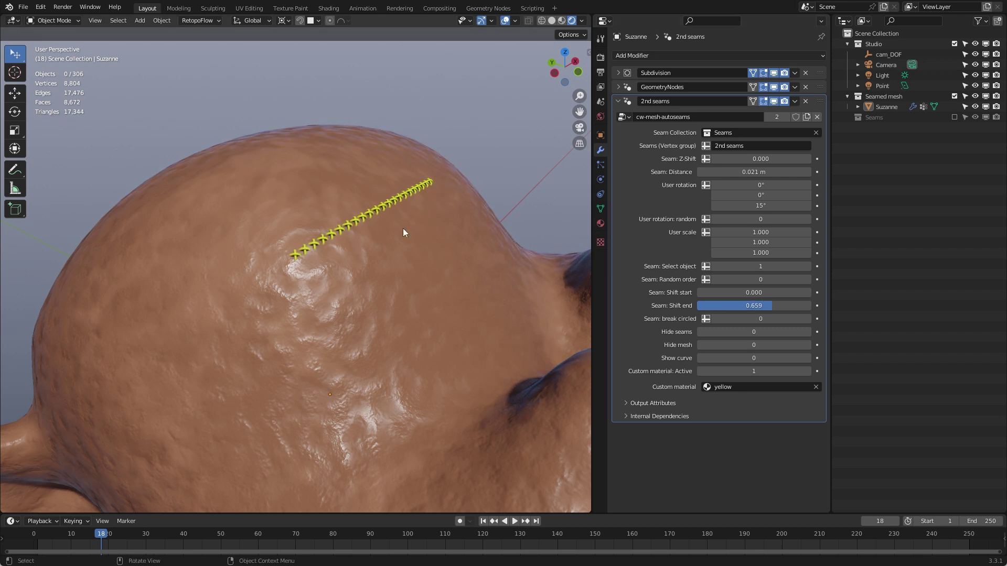
{"action": "left_click_drag", "start_coordinate": [766, 305], "coordinate": [810, 305]}
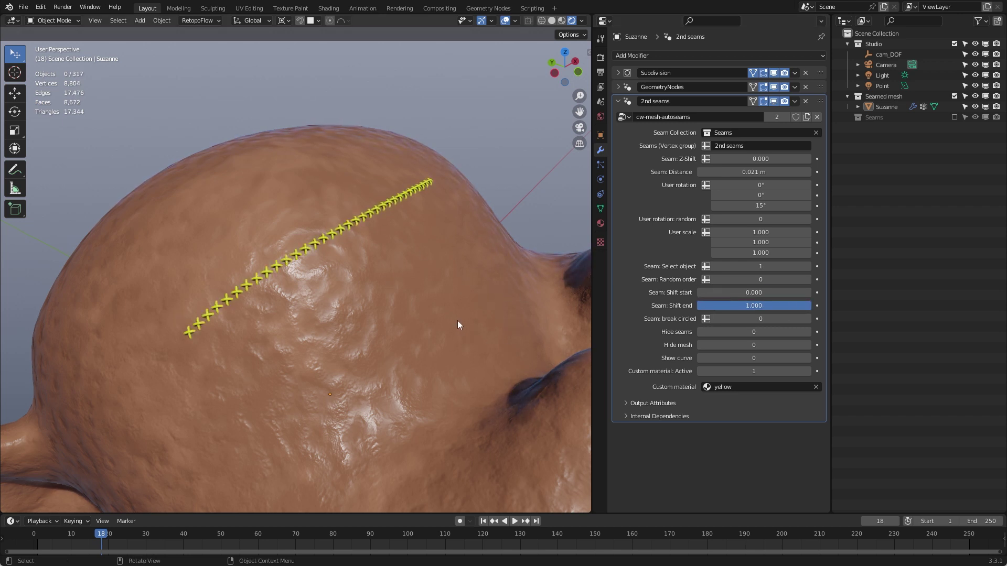
Step: Try Seam: Shift end on the circled seam's GeometryNodes modifier, return it to 1.000, and view the seam from the front
{"action": "scroll", "coordinate": [457, 322], "scroll_direction": "down", "scroll_amount": 4}
{"action": "middle_click_drag", "start_coordinate": [476, 340], "coordinate": [411, 231]}
{"action": "left_click", "coordinate": [619, 102]}
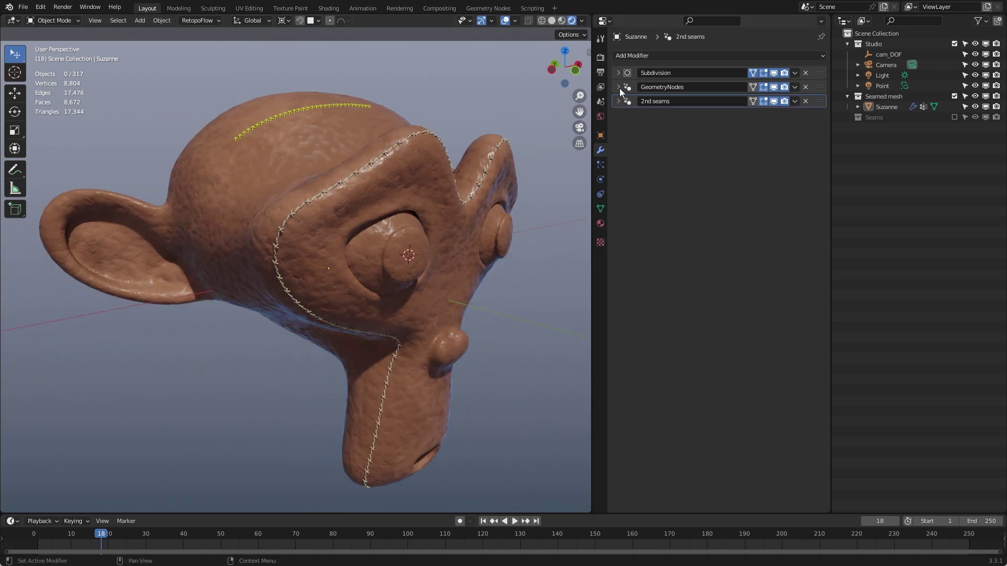
{"action": "left_click", "coordinate": [618, 87]}
{"action": "middle_click_drag", "start_coordinate": [394, 264], "coordinate": [414, 247]}
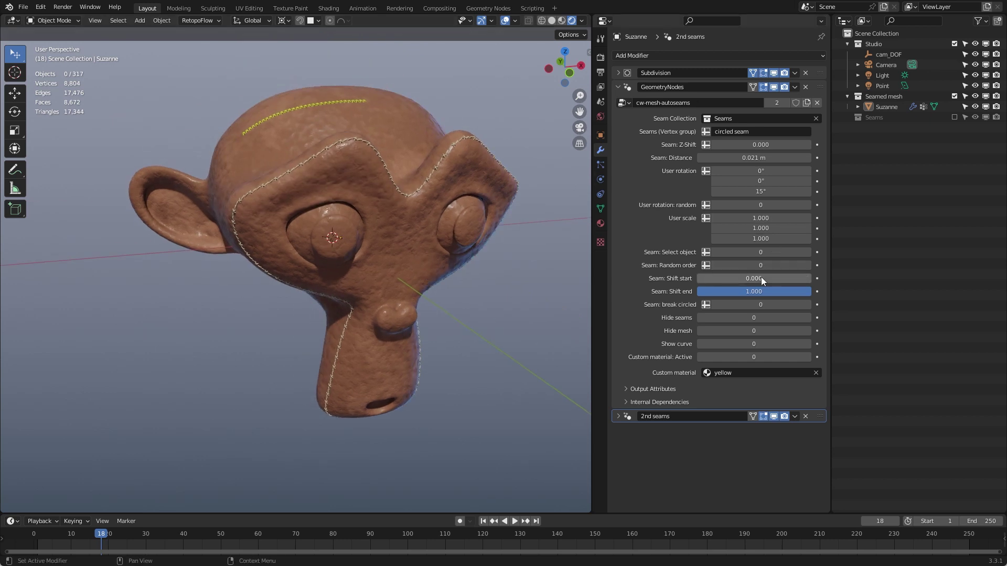
{"action": "mouse_move", "coordinate": [792, 291]}
{"action": "left_mouse_down"}
{"action": "mouse_move", "coordinate": [750, 291]}
{"action": "mouse_move", "coordinate": [811, 291]}
{"action": "left_mouse_up"}
{"action": "middle_click_drag", "start_coordinate": [438, 247], "coordinate": [344, 248]}
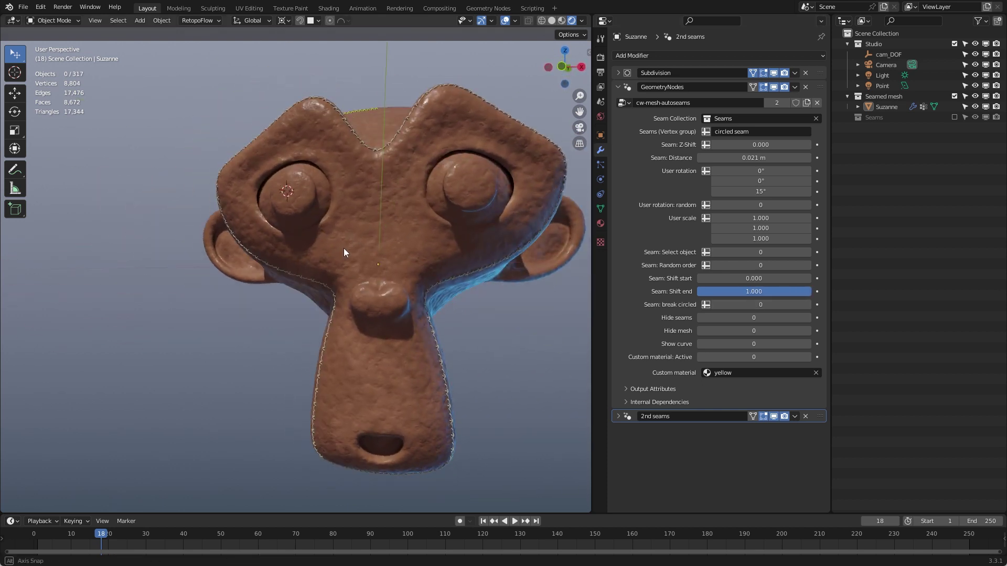
Step: Set Seam: break circled to 1 on the circled seam's GeometryNodes modifier and inspect the stitches below the mouth
{"action": "middle_click_drag", "start_coordinate": [390, 217], "coordinate": [439, 273]}
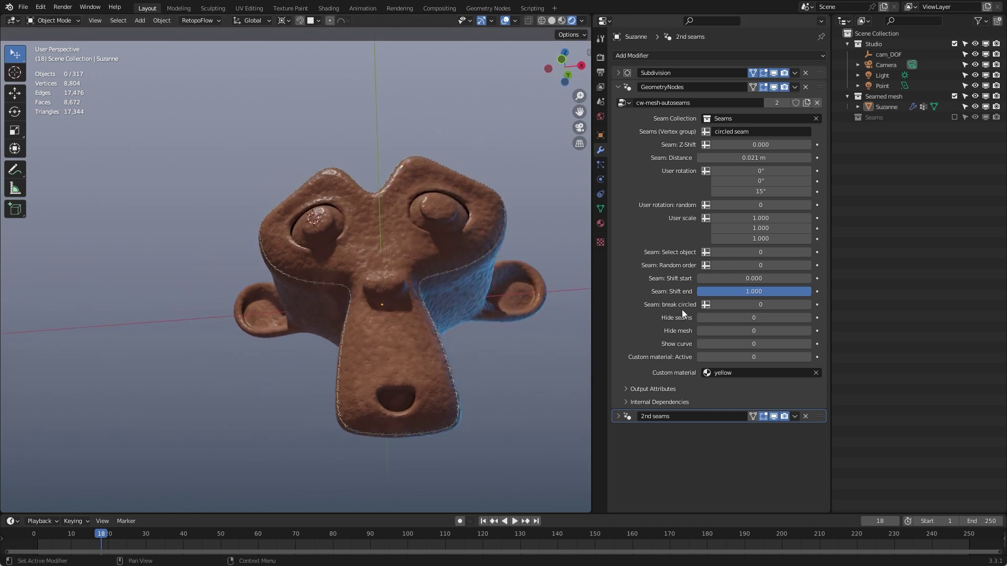
{"action": "middle_click_drag", "start_coordinate": [333, 360], "coordinate": [439, 427]}
{"action": "middle_click_drag", "start_coordinate": [290, 256], "coordinate": [416, 307]}
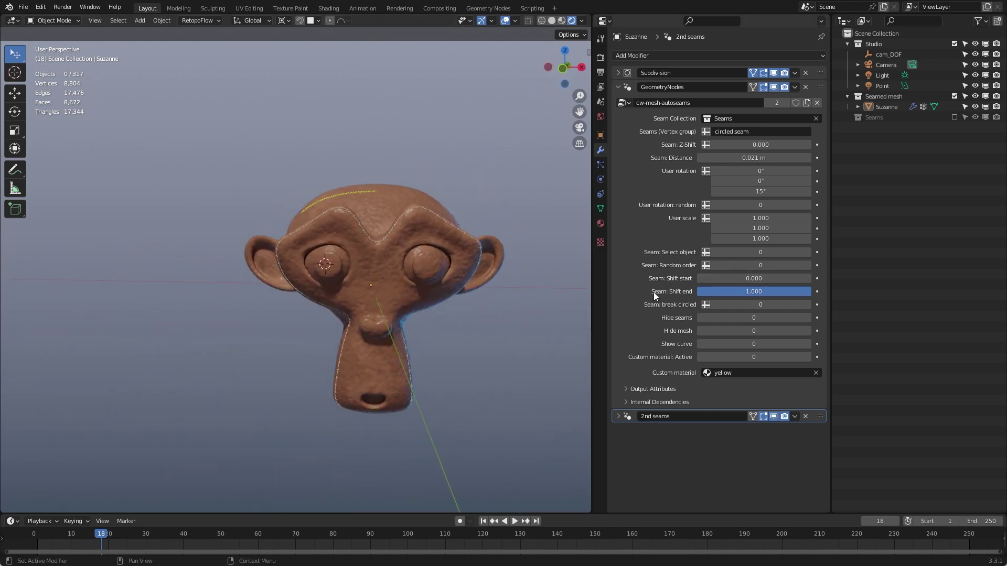
{"action": "middle_click_drag", "start_coordinate": [449, 284], "coordinate": [411, 340]}
{"action": "scroll", "coordinate": [410, 341], "scroll_direction": "up", "scroll_amount": 3}
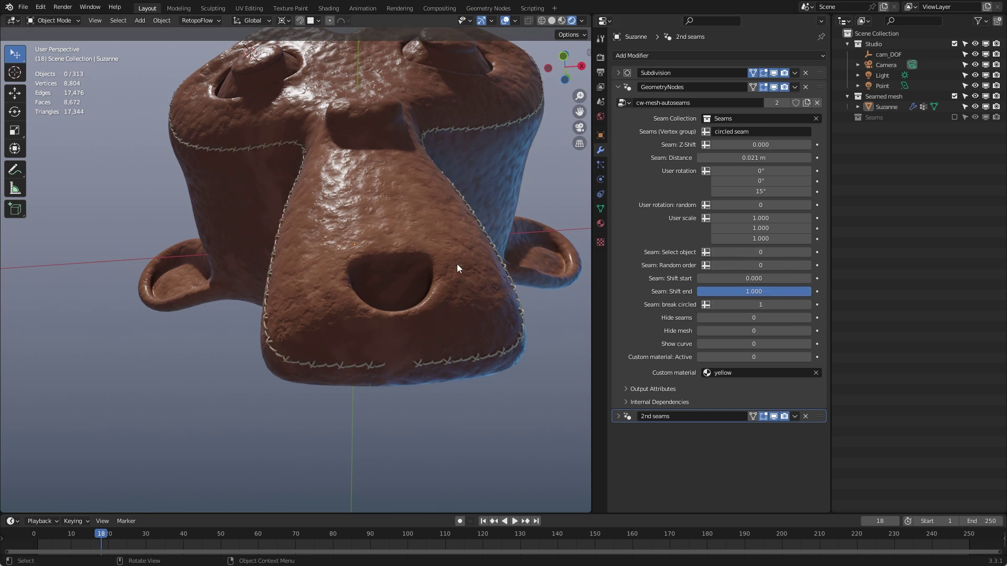
Step: Try a Seam: Shift start of 0.045 on the broken circled seam, and return Shift start to 0.000 and break circled to 0
{"action": "left_click_drag", "start_coordinate": [770, 278], "coordinate": [730, 292]}
{"action": "mouse_move", "coordinate": [791, 291]}
{"action": "left_mouse_down"}
{"action": "mouse_move", "coordinate": [782, 291]}
{"action": "mouse_move", "coordinate": [806, 291]}
{"action": "left_mouse_up"}
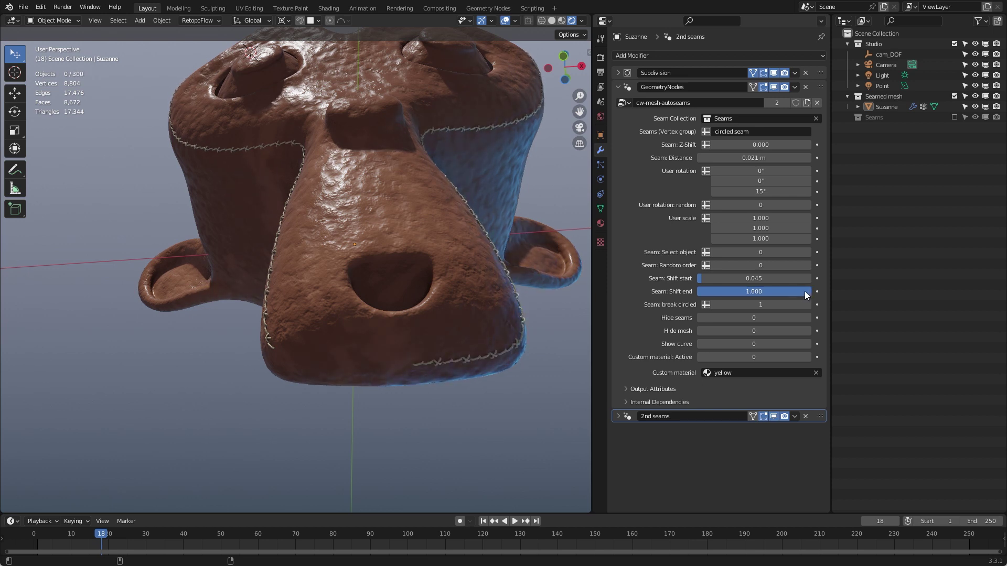
{"action": "mouse_move", "coordinate": [738, 278]}
{"action": "left_mouse_down"}
{"action": "mouse_move", "coordinate": [791, 277]}
{"action": "mouse_move", "coordinate": [729, 277]}
{"action": "left_mouse_up"}
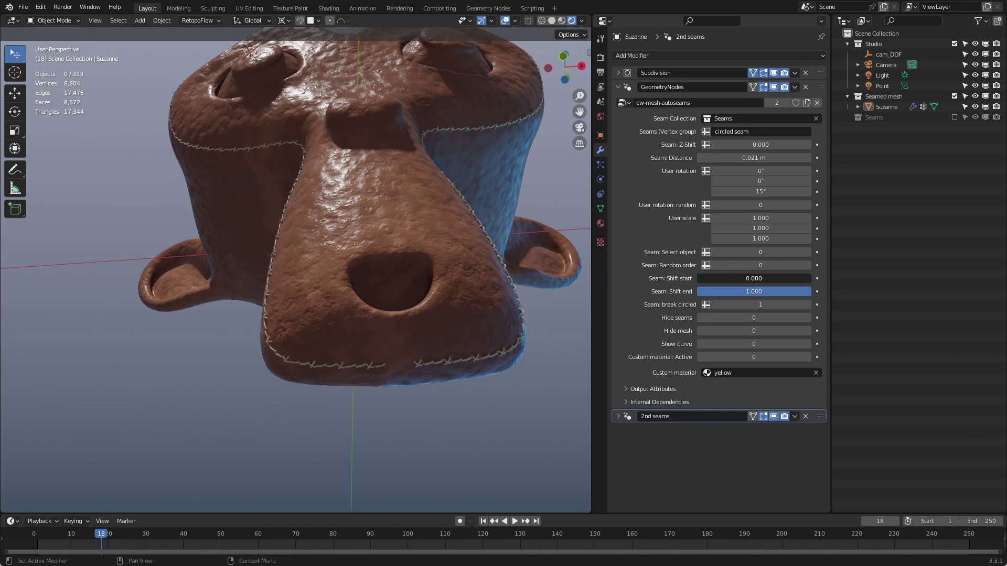
{"action": "left_click_drag", "start_coordinate": [764, 309], "coordinate": [750, 309]}
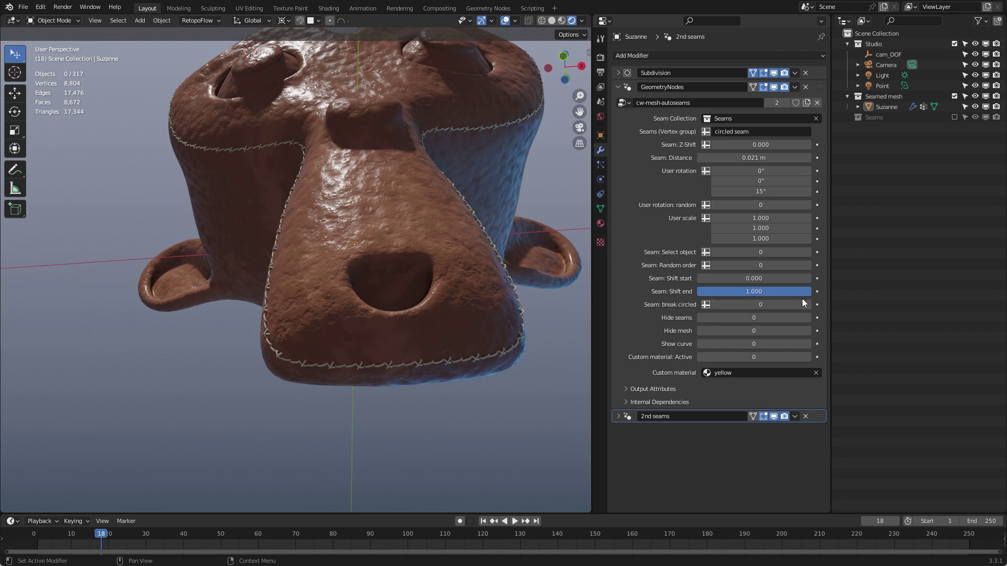
Step: Try Hide mesh on the circled seam's GeometryNodes modifier to view the stitches alone, and return it to 0
{"action": "middle_click_drag", "start_coordinate": [367, 241], "coordinate": [464, 336]}
{"action": "middle_click_drag", "start_coordinate": [463, 300], "coordinate": [404, 302]}
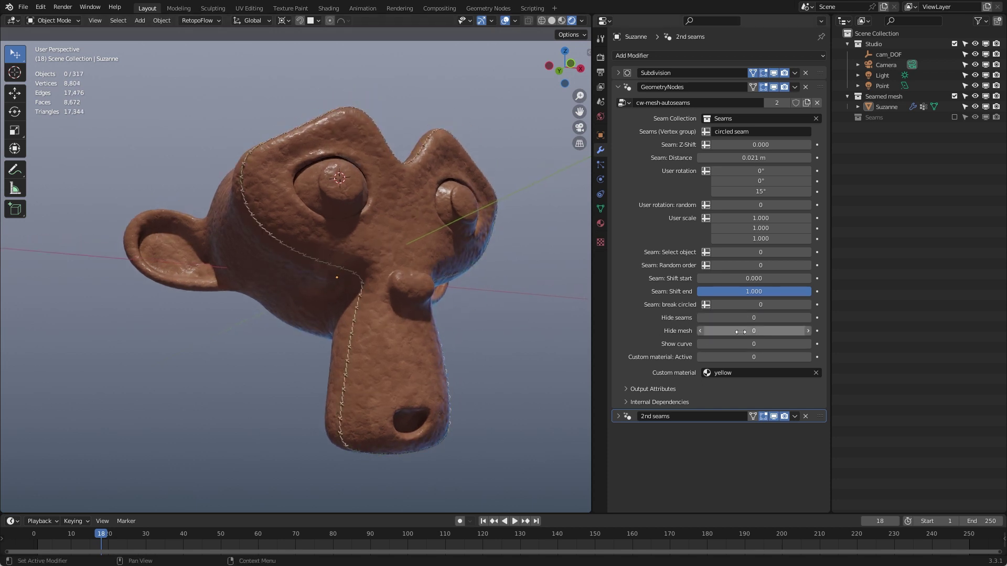
{"action": "left_click", "coordinate": [808, 331]}
{"action": "middle_click_drag", "start_coordinate": [514, 280], "coordinate": [431, 267]}
{"action": "left_click_drag", "start_coordinate": [768, 334], "coordinate": [755, 334]}
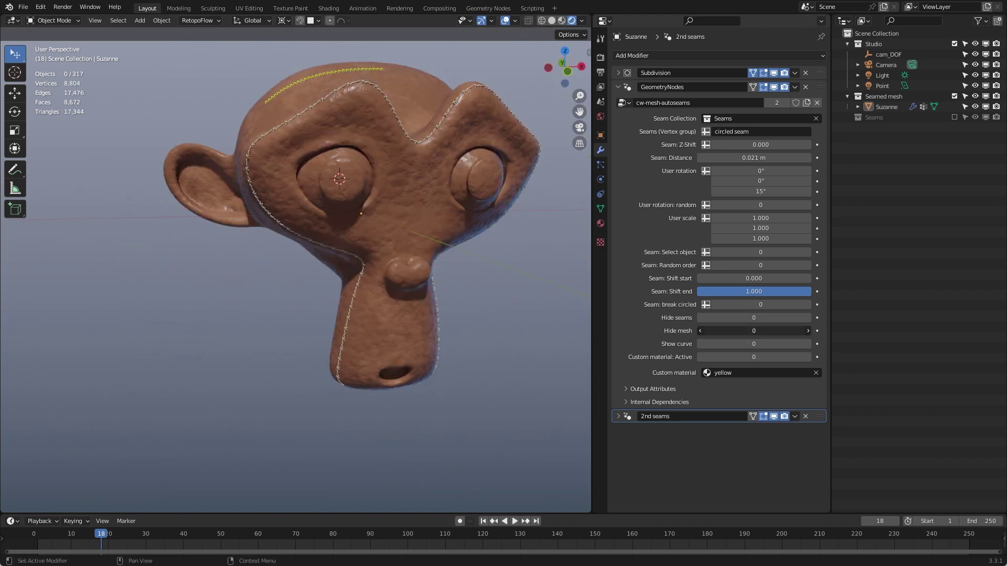
Step: Set Show curve to 1 on the circled seam's GeometryNodes modifier and inspect the stitches beside the mouth up close
{"action": "left_click", "coordinate": [748, 344]}
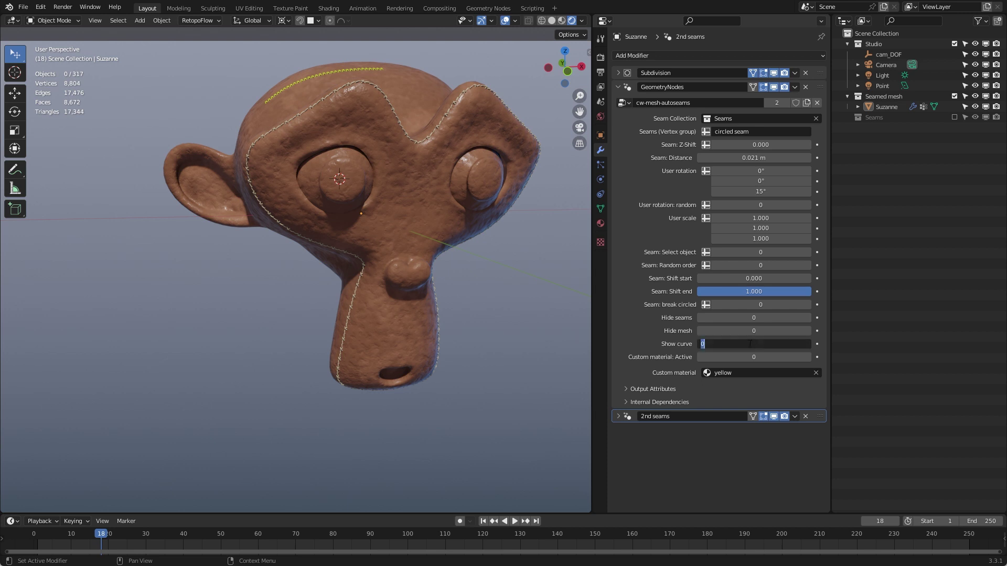
{"action": "type", "text": "1"}
{"action": "key", "text": "Return"}
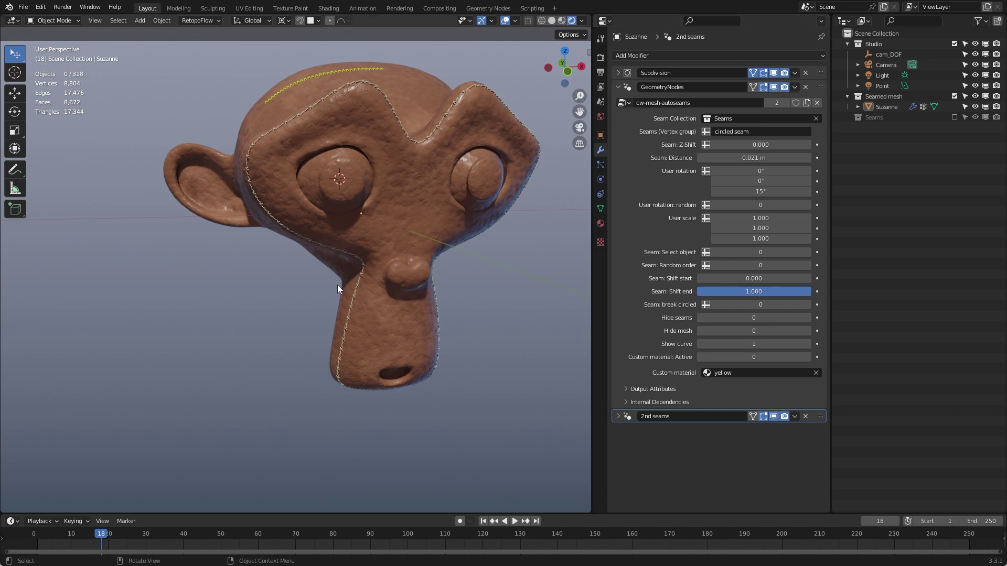
{"action": "scroll", "coordinate": [342, 293], "scroll_direction": "up", "scroll_amount": 3}
{"action": "scroll", "coordinate": [386, 313], "scroll_direction": "up", "scroll_amount": 8}
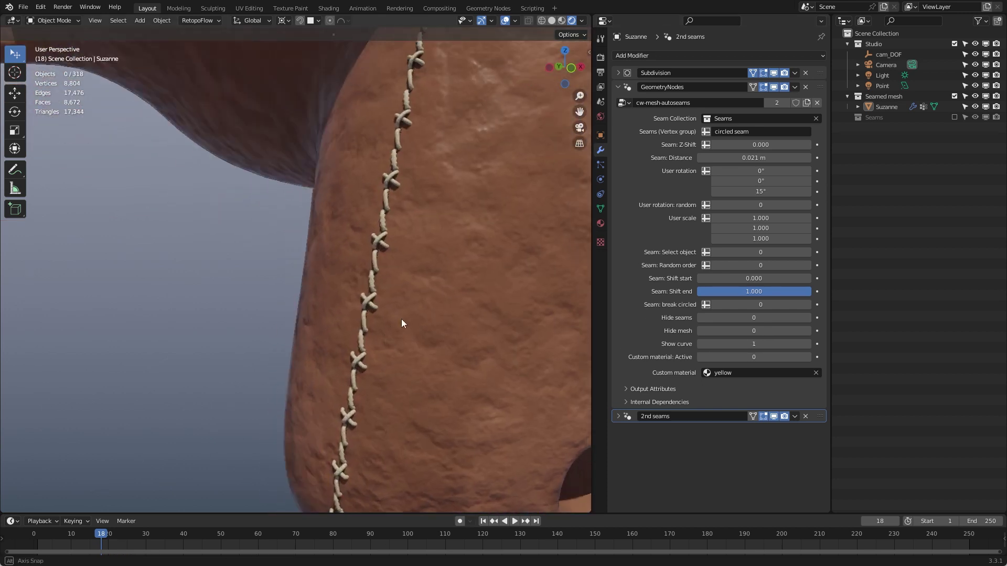
Step: Try Hide seams at 1 to examine the bare seam curve, return Hide seams and Show curve to 0, and view the whole head
{"action": "left_click", "coordinate": [808, 318]}
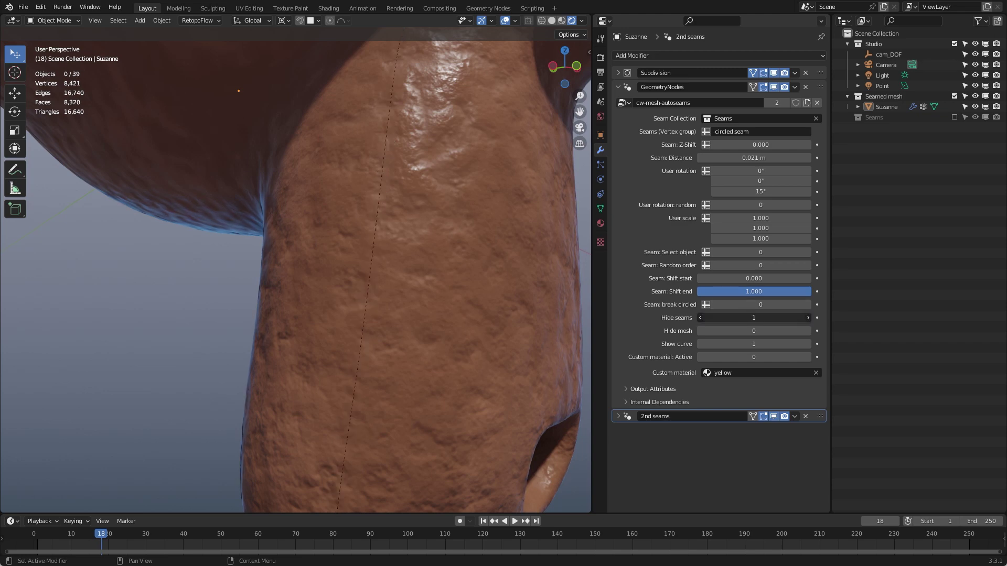
{"action": "scroll", "coordinate": [348, 301], "scroll_direction": "up", "scroll_amount": 1}
{"action": "scroll", "coordinate": [349, 301], "scroll_direction": "down", "scroll_amount": 6}
{"action": "middle_click_drag", "start_coordinate": [356, 304], "coordinate": [435, 262]}
{"action": "left_click_drag", "start_coordinate": [783, 344], "coordinate": [741, 319]}
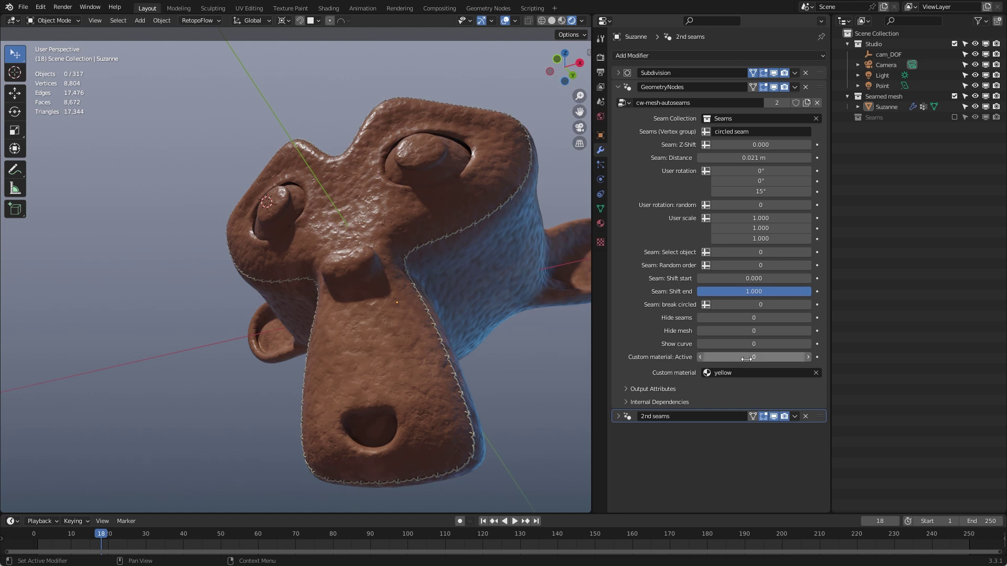
{"action": "middle_click_drag", "start_coordinate": [370, 256], "coordinate": [518, 206]}
{"action": "middle_click_drag", "start_coordinate": [378, 231], "coordinate": [395, 218]}
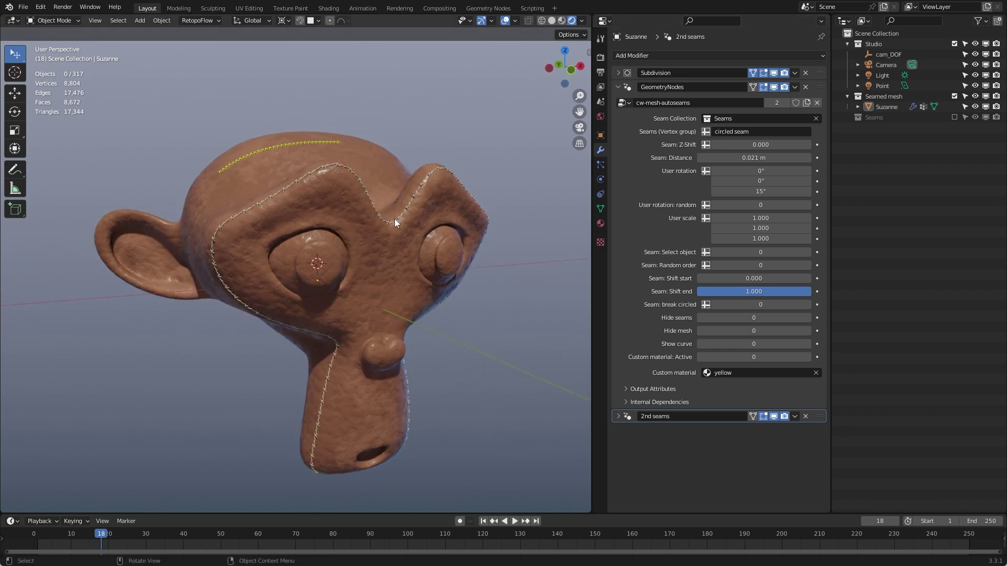